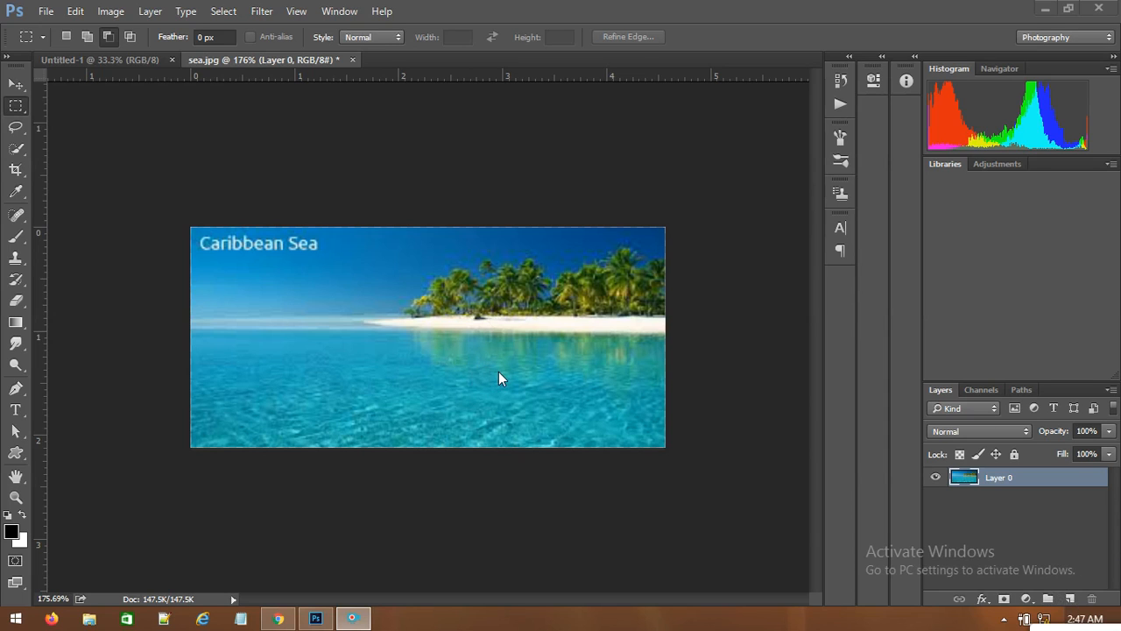
# Step: Add a new empty layer above Layer 0 in the sea image
pyautogui.click(1071, 600)
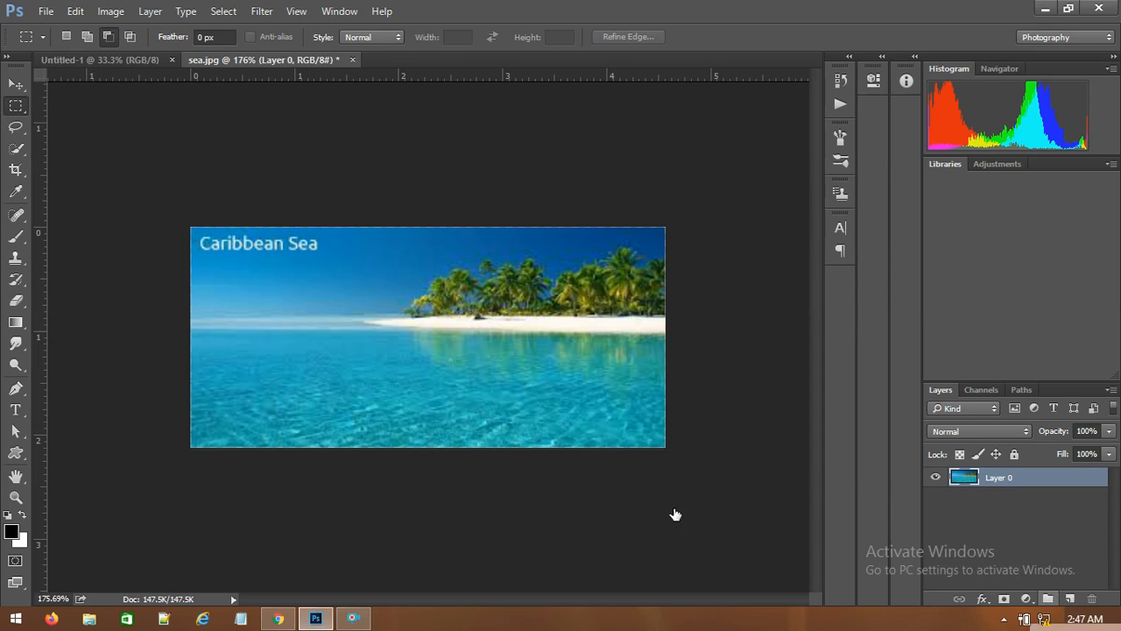
pyautogui.click(1015, 502)
pyautogui.click(1026, 482)
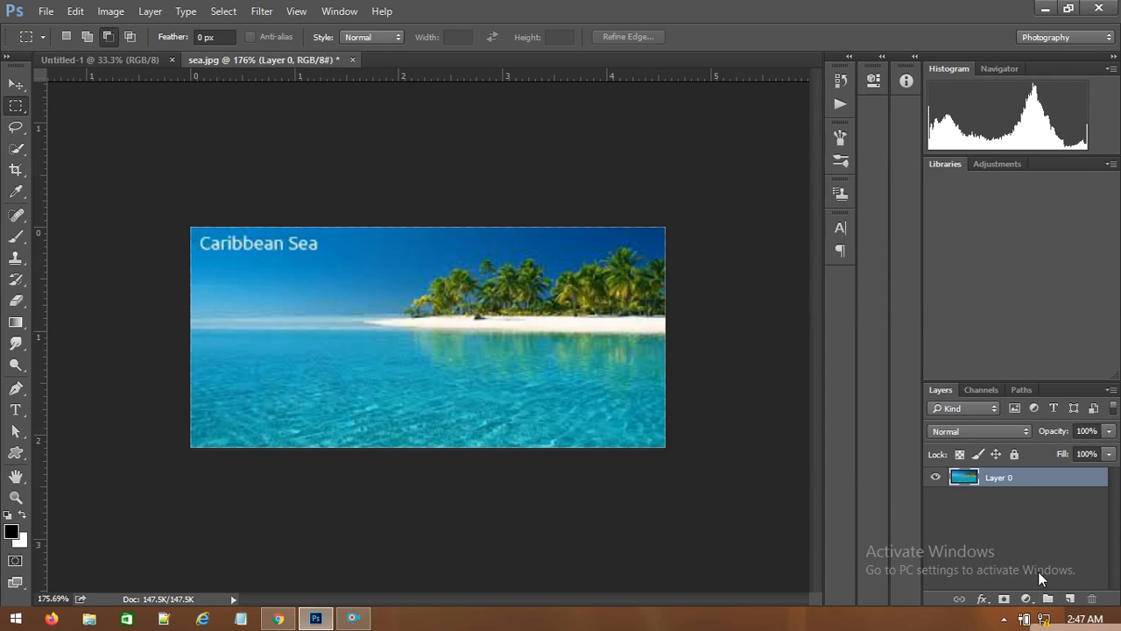
pyautogui.click(1070, 599)
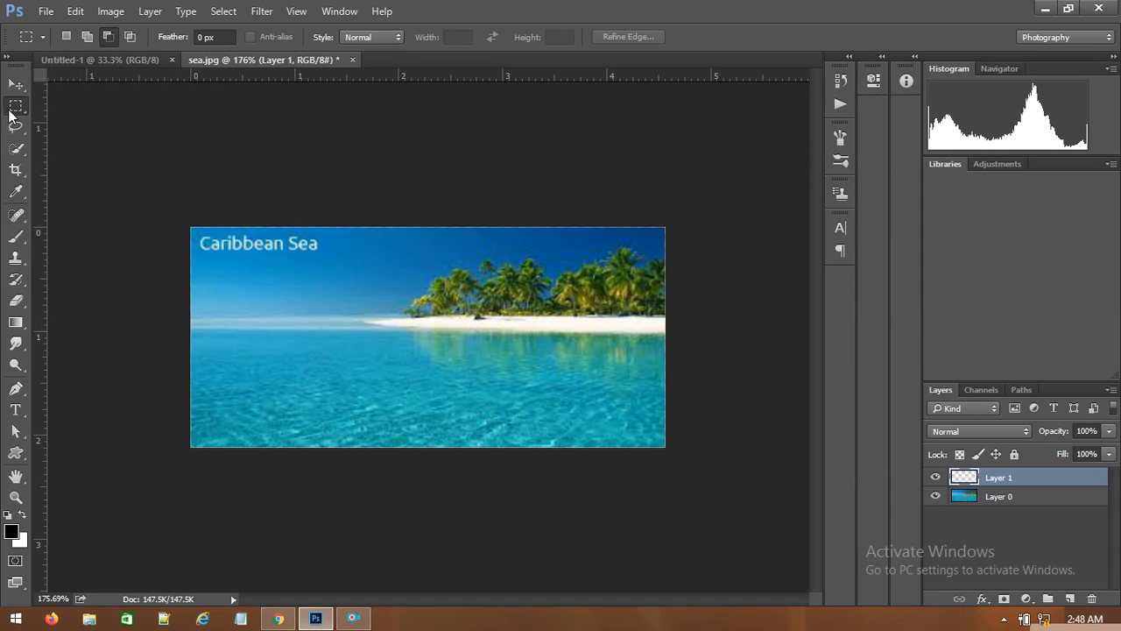
# Step: Try a Content-Aware fill on the empty layer within a rectangular selection around the "Caribbean Sea" text, and deselect
pyautogui.moveTo(334, 263); pyautogui.dragTo(193, 230)
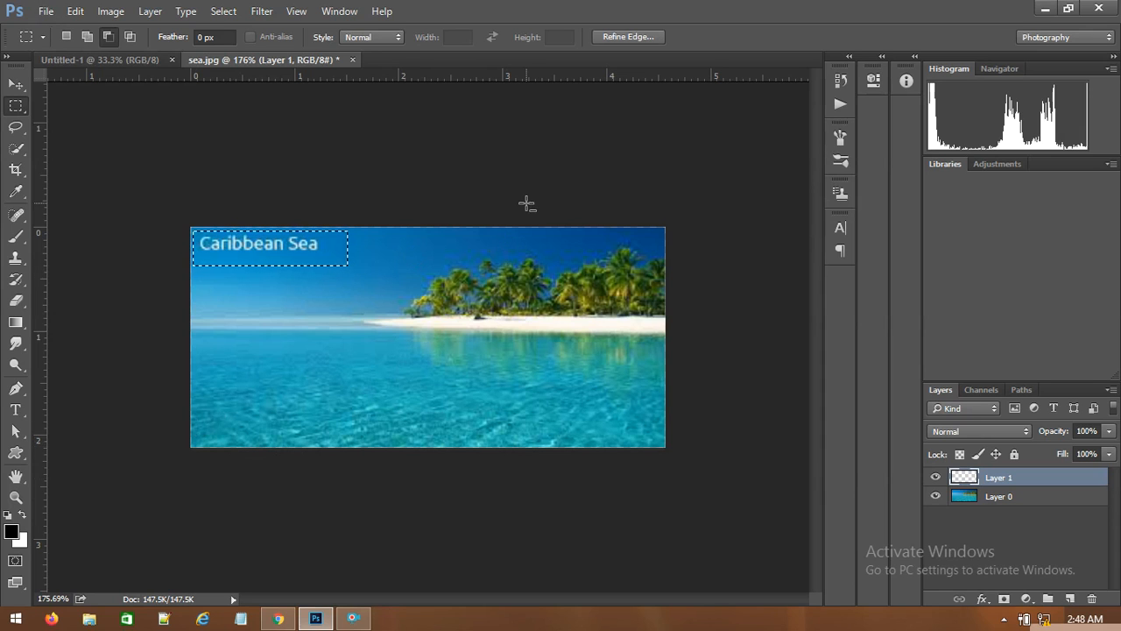
pyautogui.hotkey('shift', 'F5')
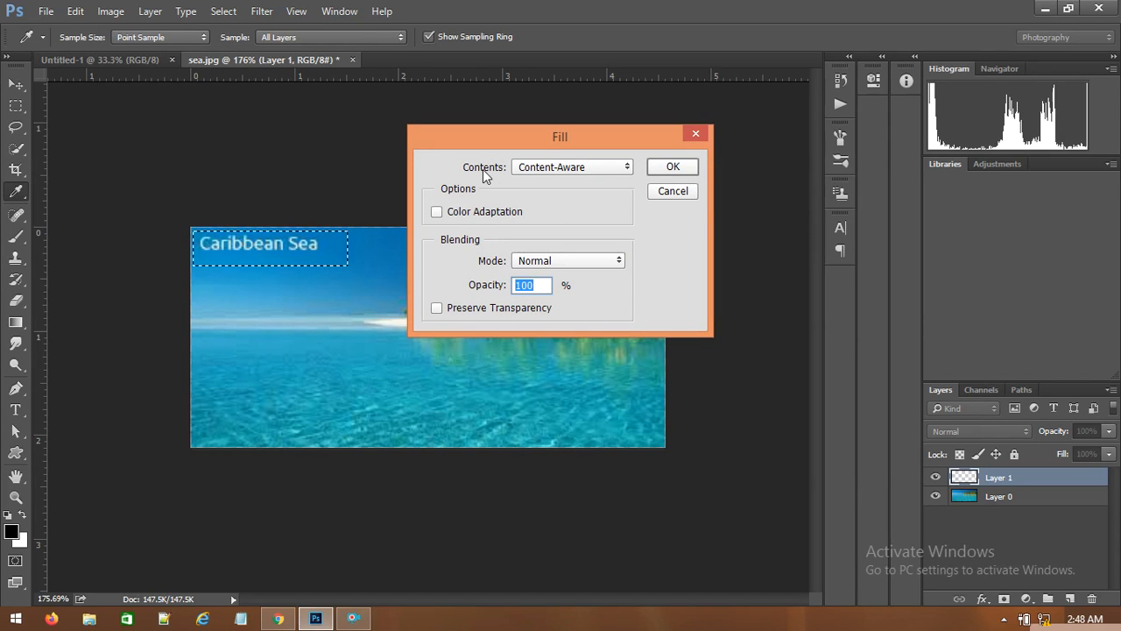
pyautogui.click(589, 166)
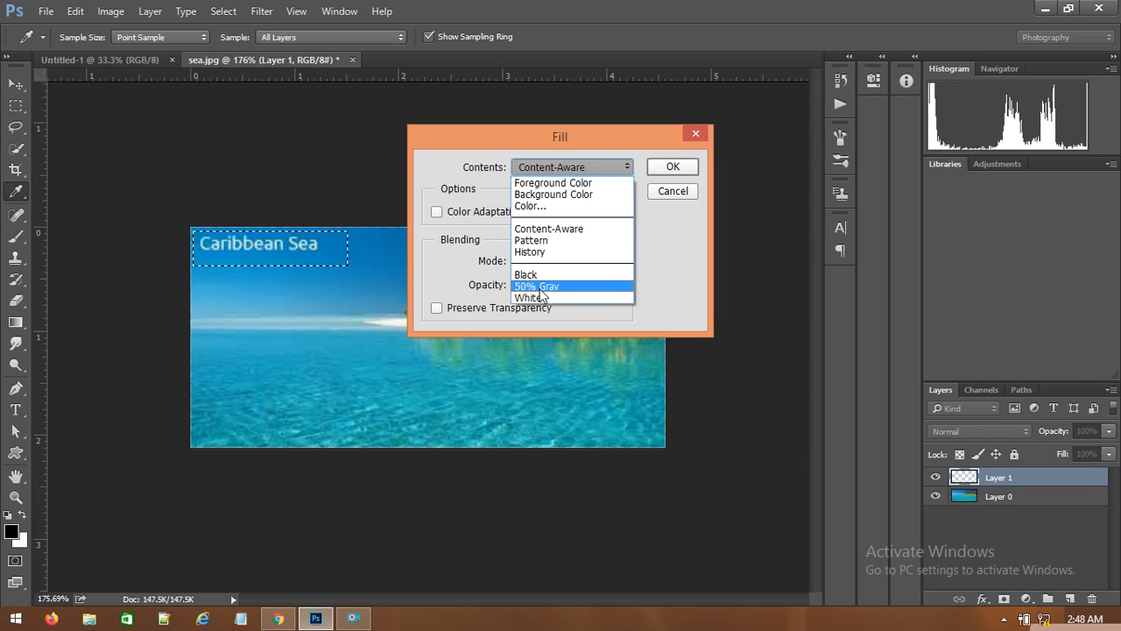
pyautogui.click(540, 230)
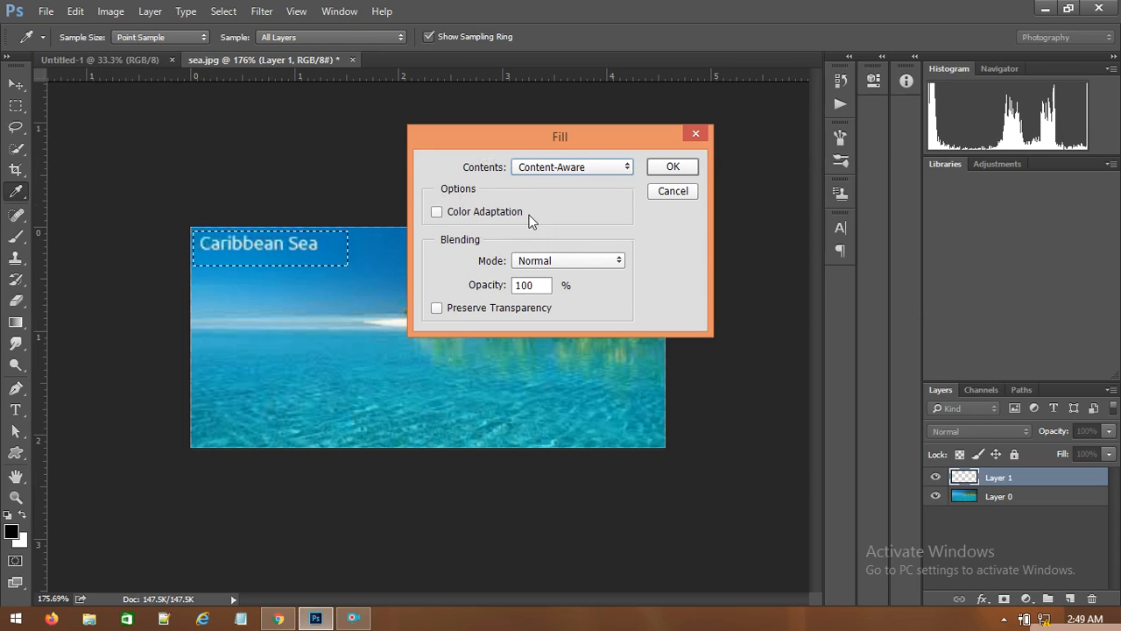
pyautogui.click(672, 167)
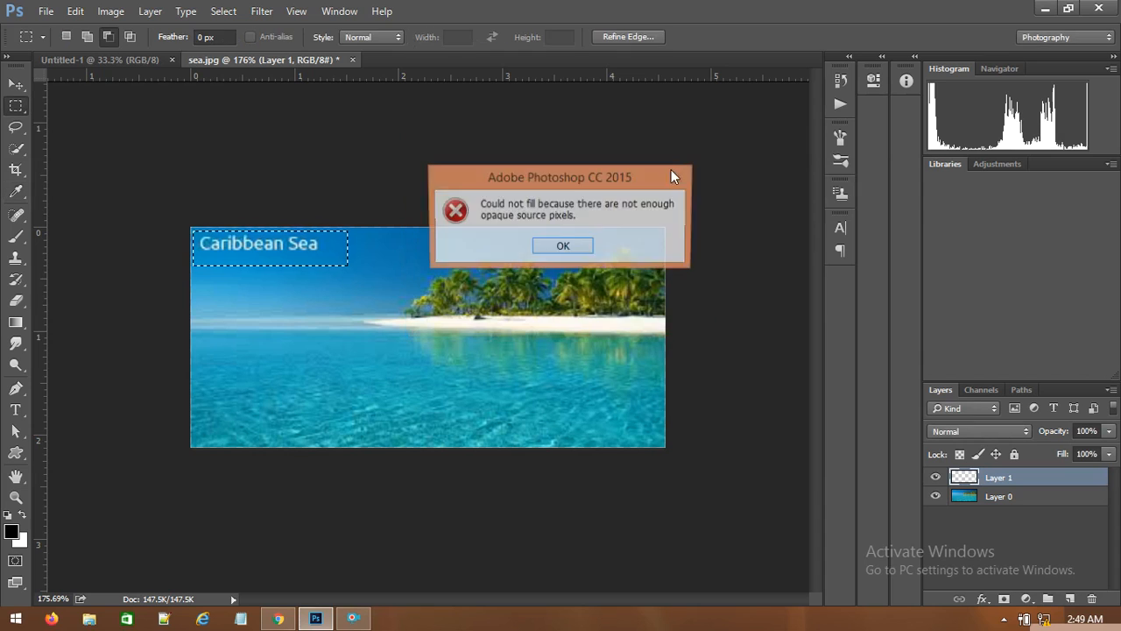
pyautogui.click(563, 247)
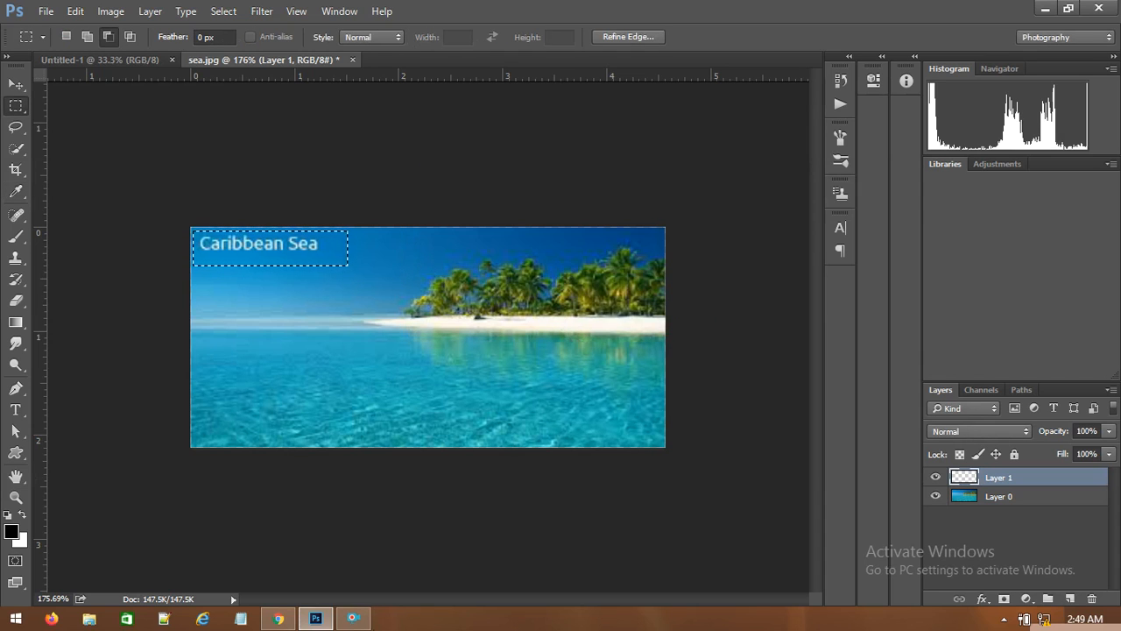
pyautogui.hotkey('ctrl', 'd')
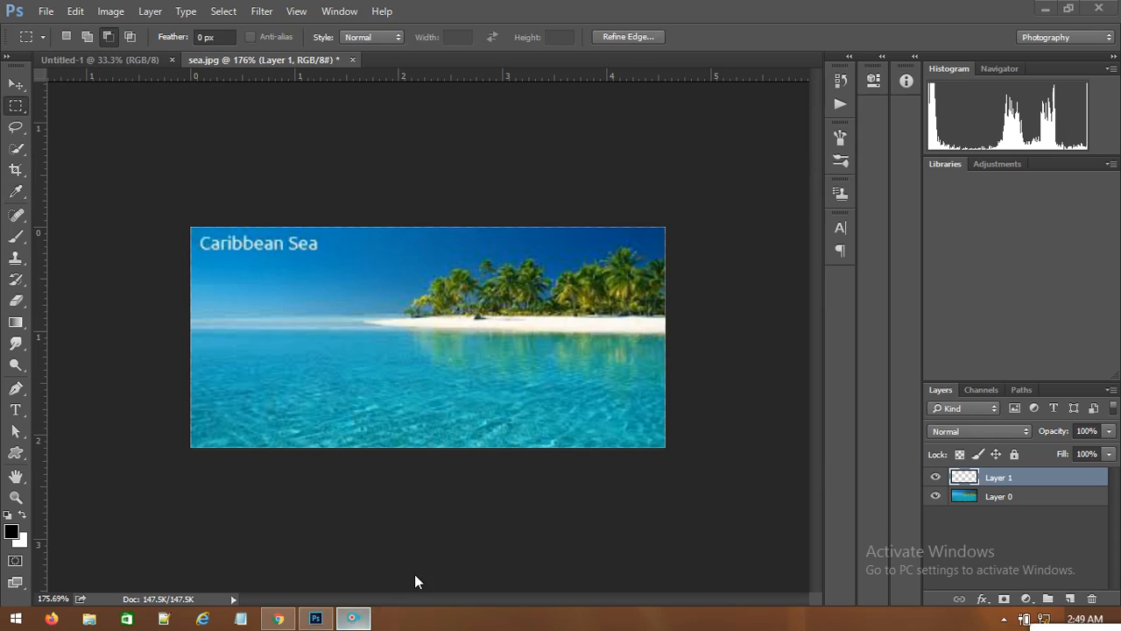
pyautogui.rightClick(357, 620)
pyautogui.click(389, 618)
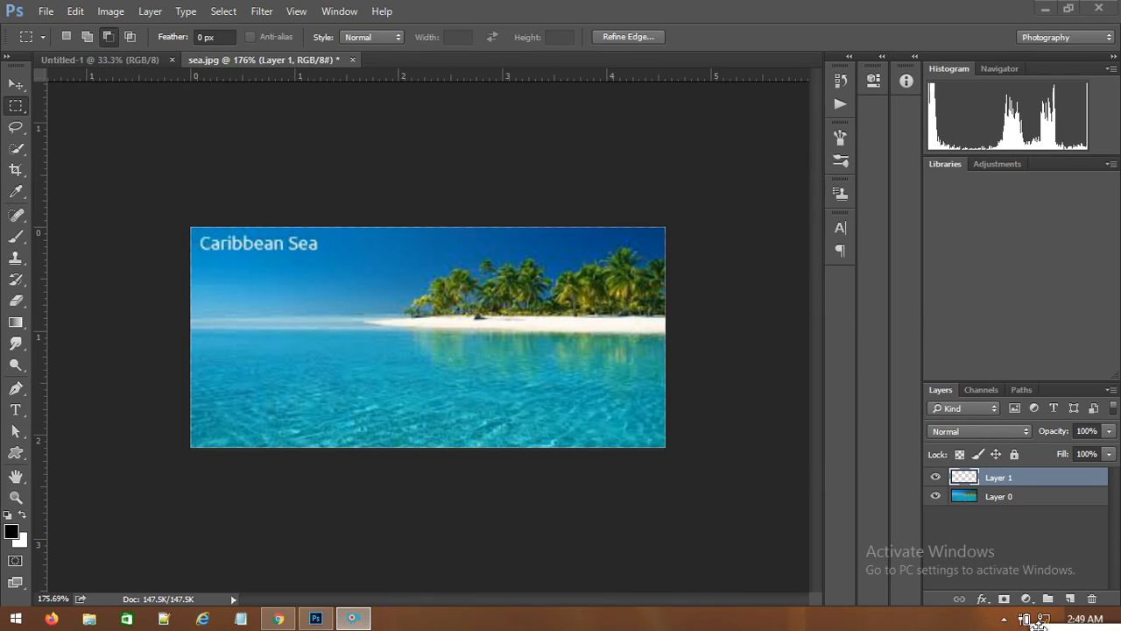
pyautogui.click(889, 518)
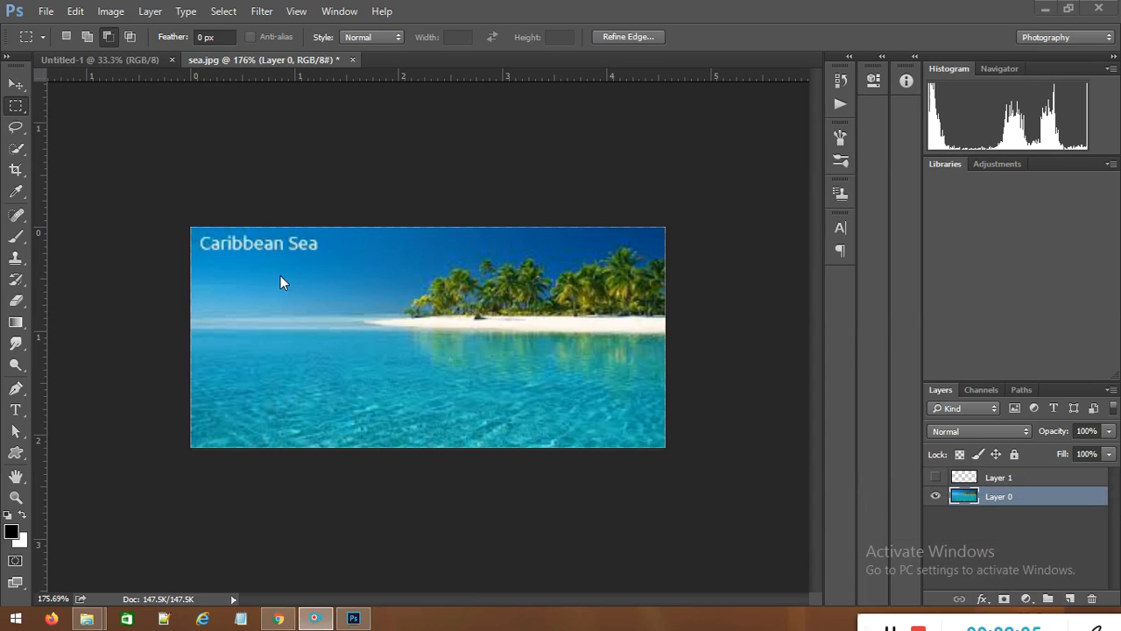
# Step: Remove the "Caribbean Sea" text from Layer 0 with a rectangular marquee selection and a Content-Aware fill, and deselect
pyautogui.click(21, 103)
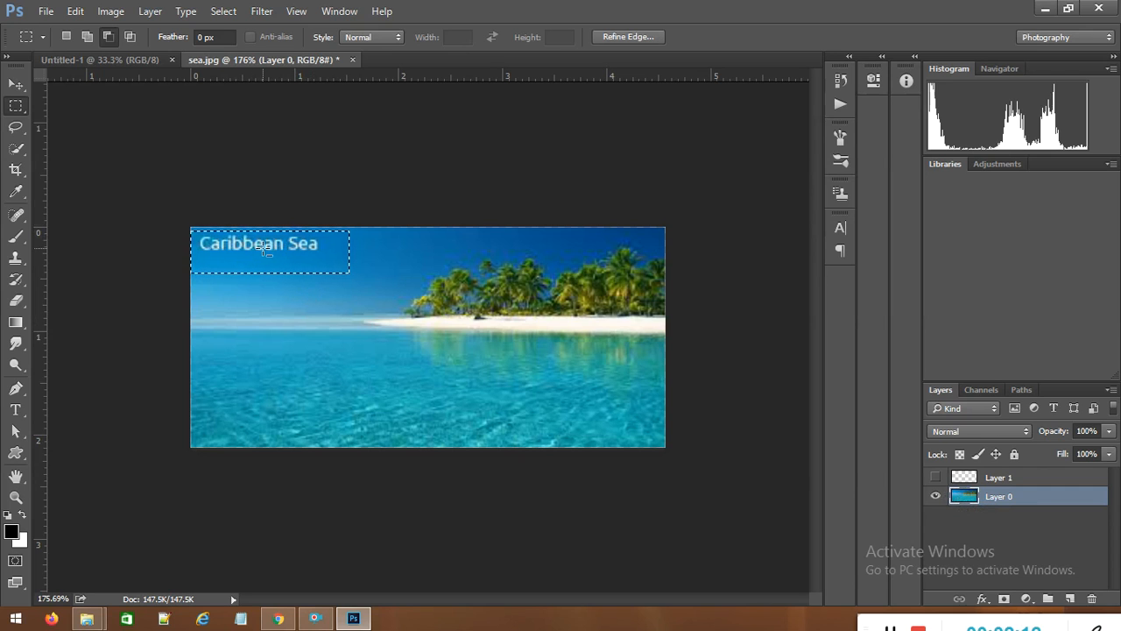
pyautogui.press('i')
pyautogui.hotkey('shift', 'F5')
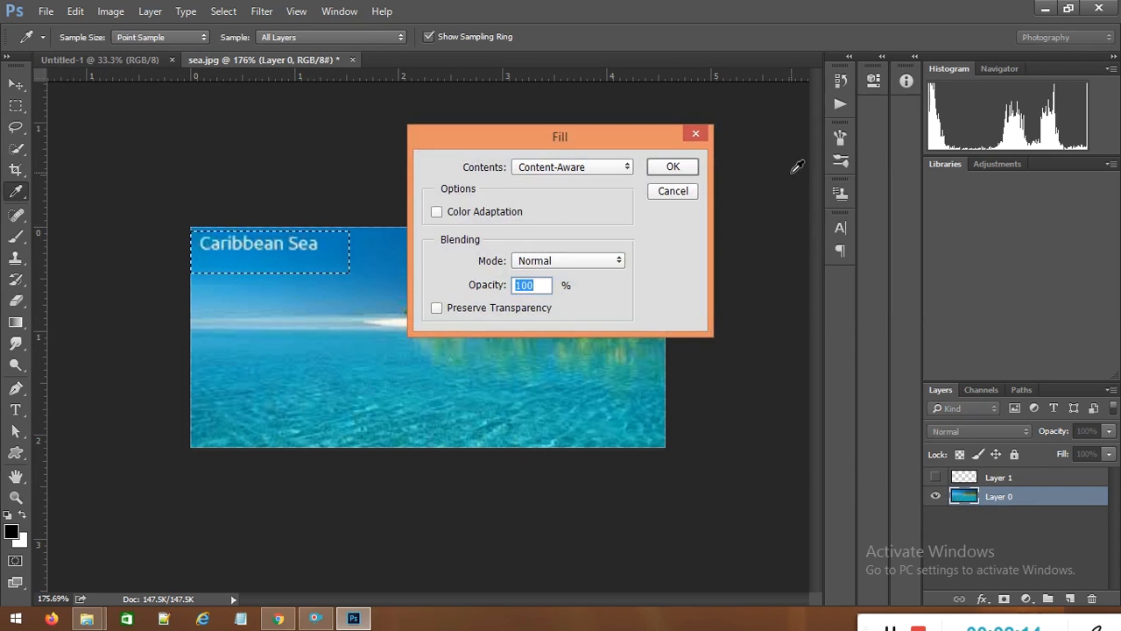
pyautogui.click(547, 171)
pyautogui.click(550, 218)
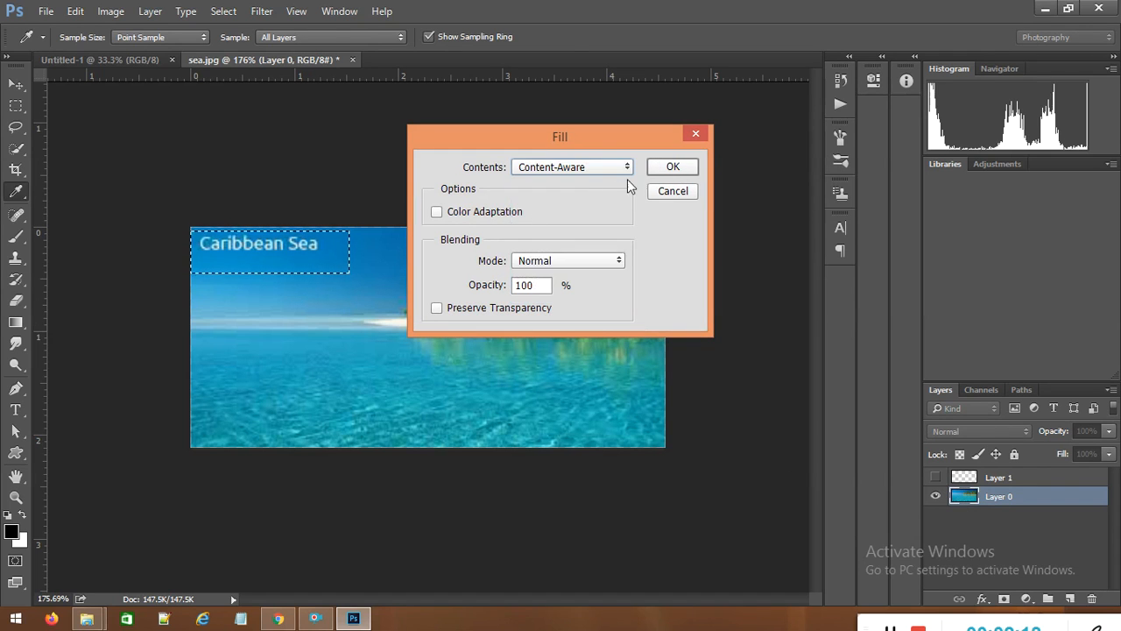
pyautogui.click(671, 168)
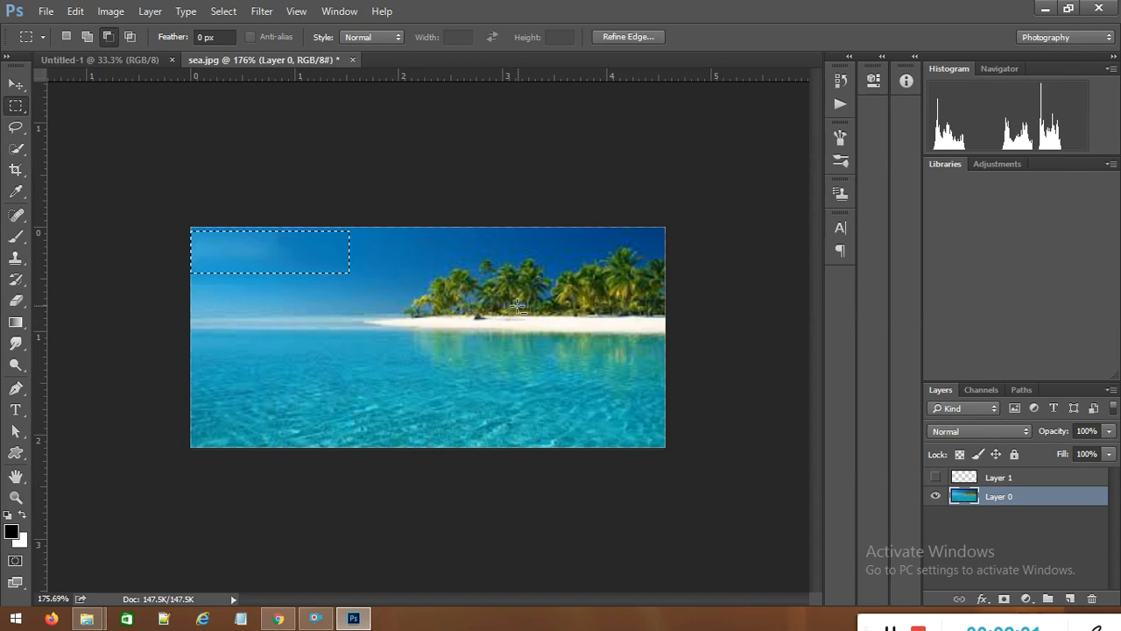
pyautogui.hotkey('ctrl', 'd')
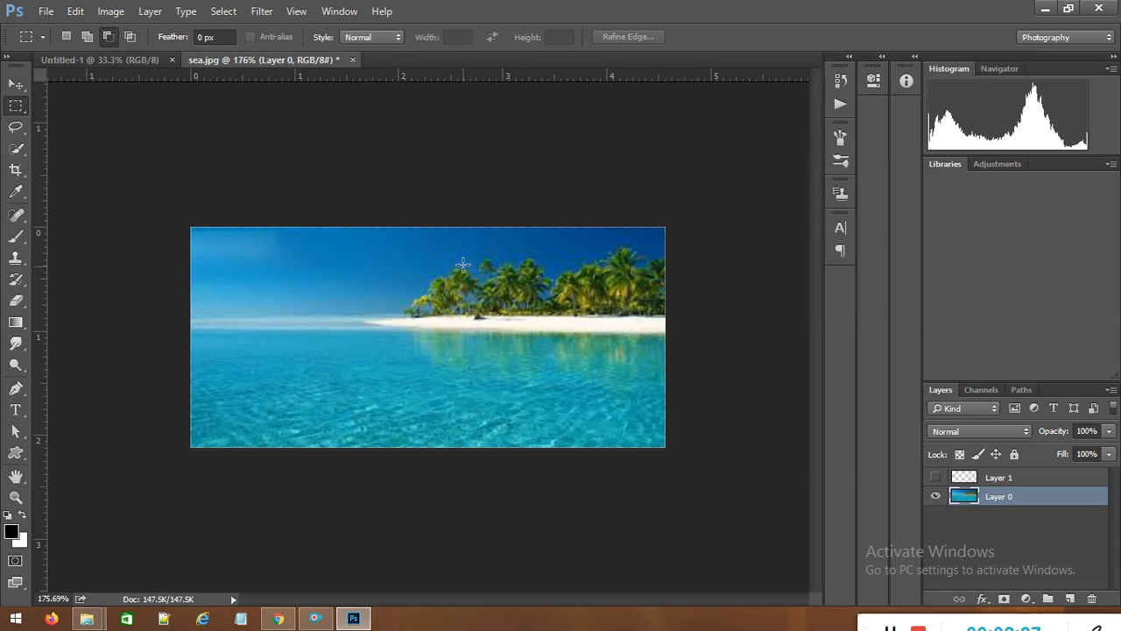
pyautogui.moveTo(467, 247); pyautogui.dragTo(347, 320)
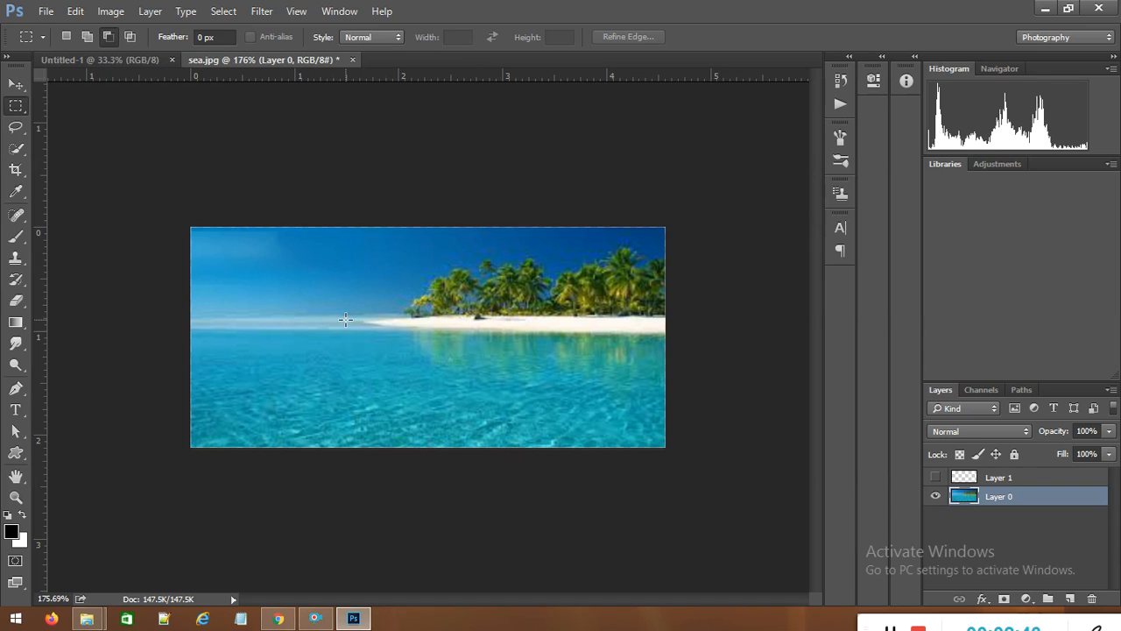
pyautogui.hotkey('shift', 'F5')
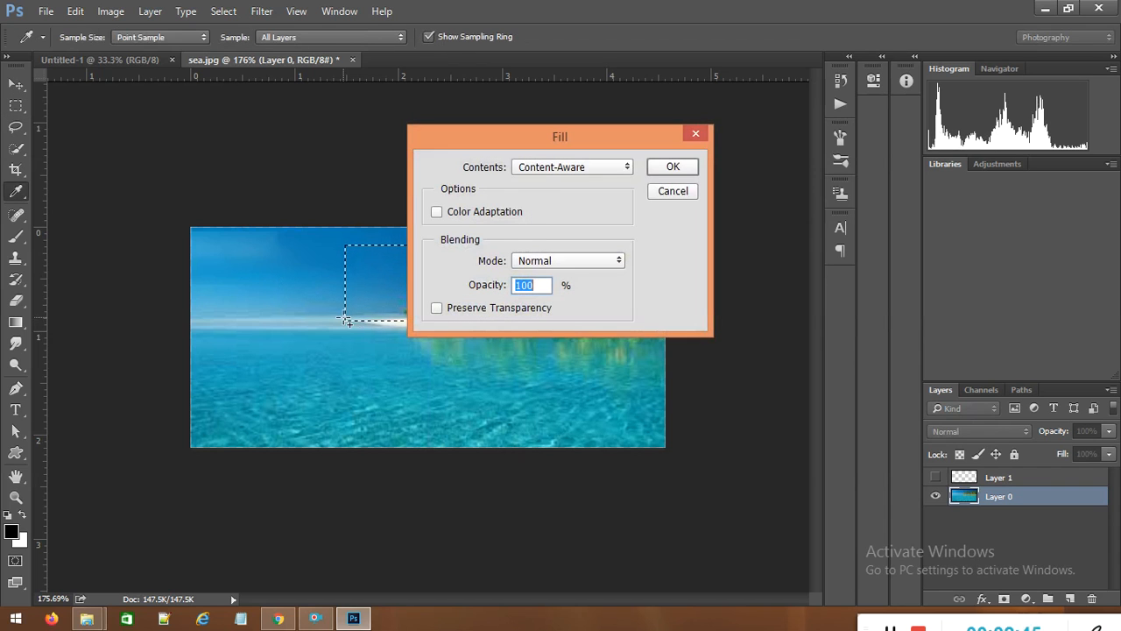
pyautogui.click(694, 134)
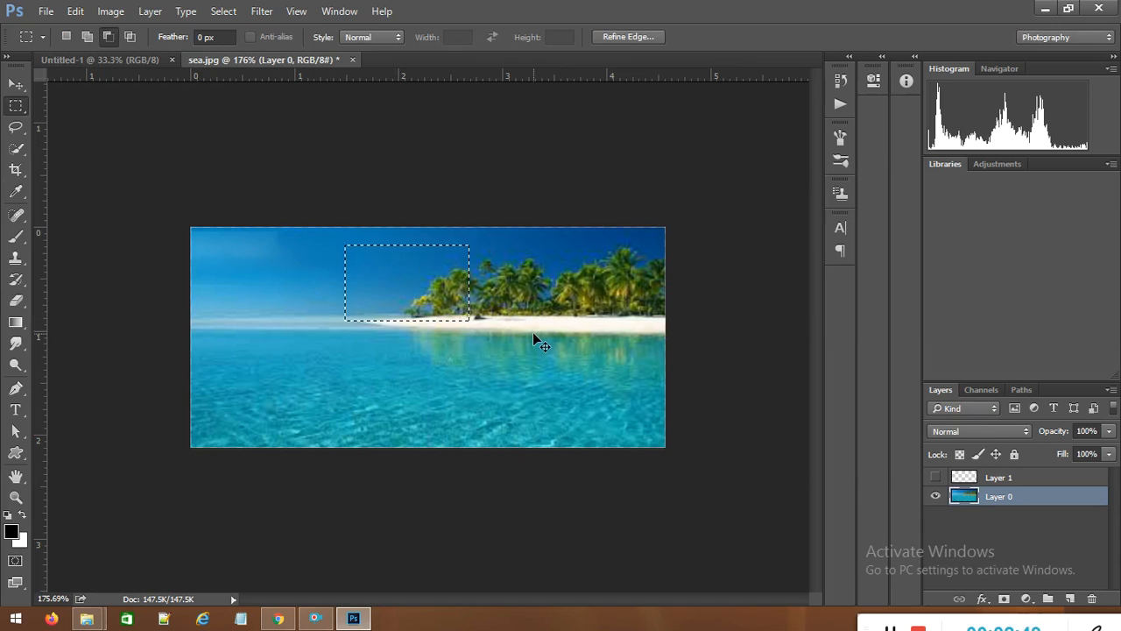
pyautogui.hotkey('ctrl', 'd')
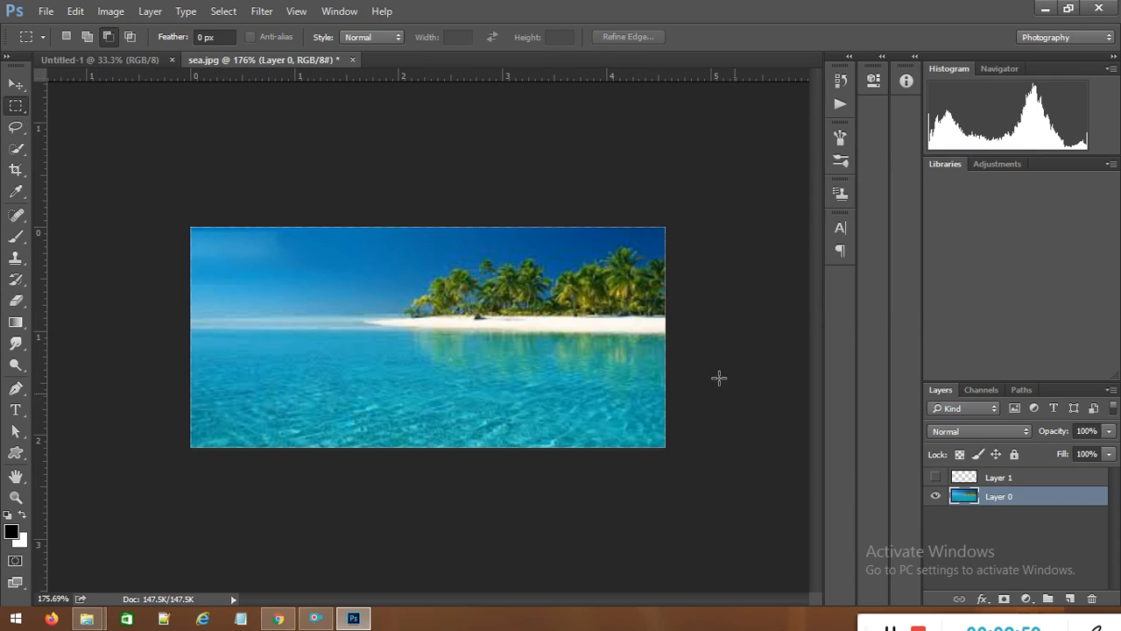
# Step: Try a Content-Aware fill on a rectangular selection covering the right-hand group of palm trees and sky, and deselect
pyautogui.moveTo(524, 307); pyautogui.dragTo(676, 223)
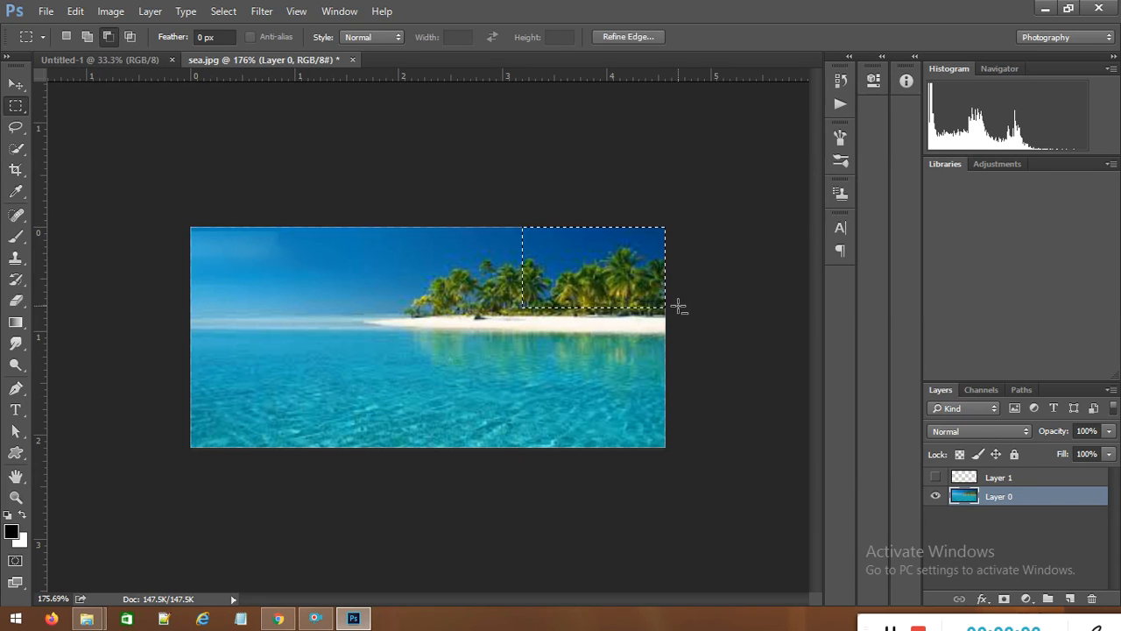
pyautogui.press('i')
pyautogui.hotkey('shift', 'BackSpace')
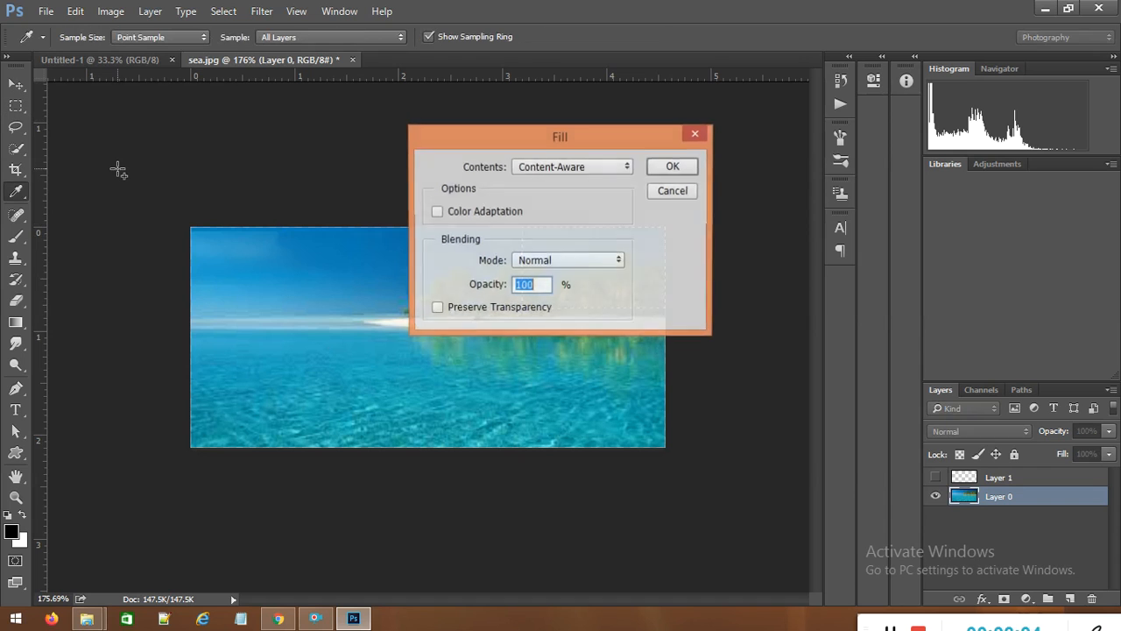
pyautogui.click(685, 170)
pyautogui.press('m')
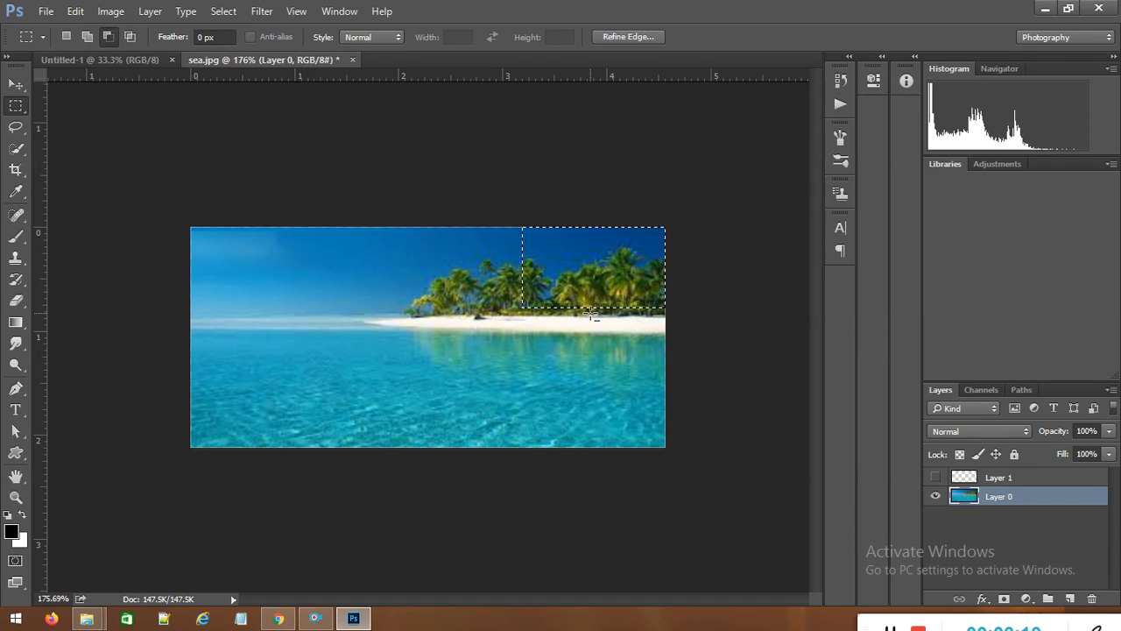
pyautogui.hotkey('ctrl', 'd')
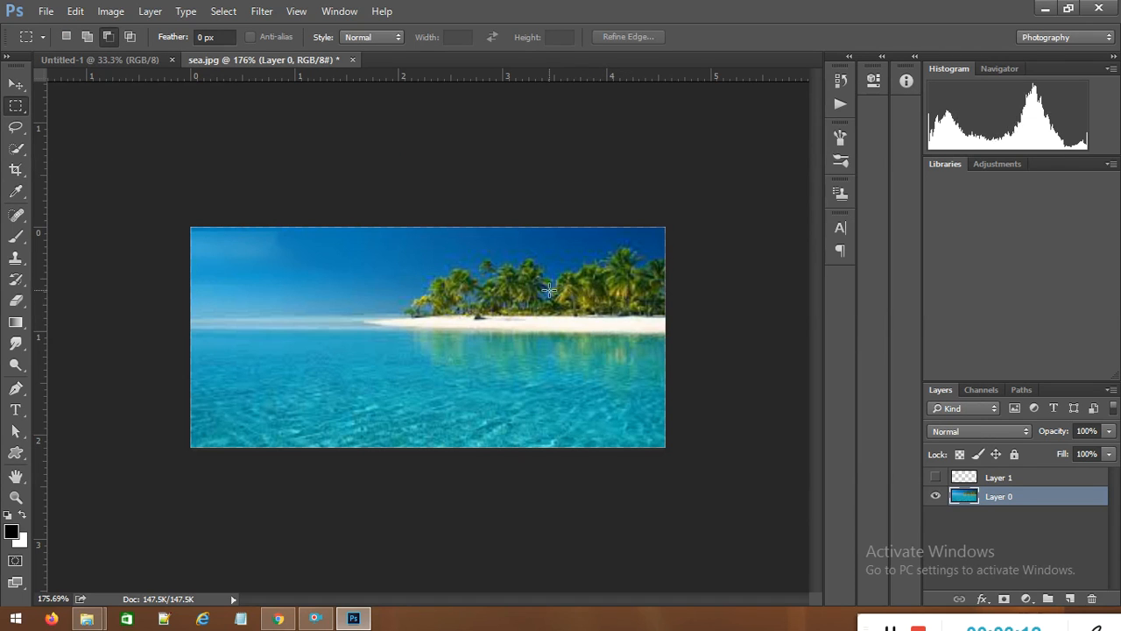
# Step: Try a Content-Aware fill on a narrow rectangular selection over the palm trees at the image's right edge
pyautogui.moveTo(493, 278); pyautogui.dragTo(622, 302)
pyautogui.click(622, 301)
pyautogui.moveTo(630, 293); pyautogui.dragTo(692, 210)
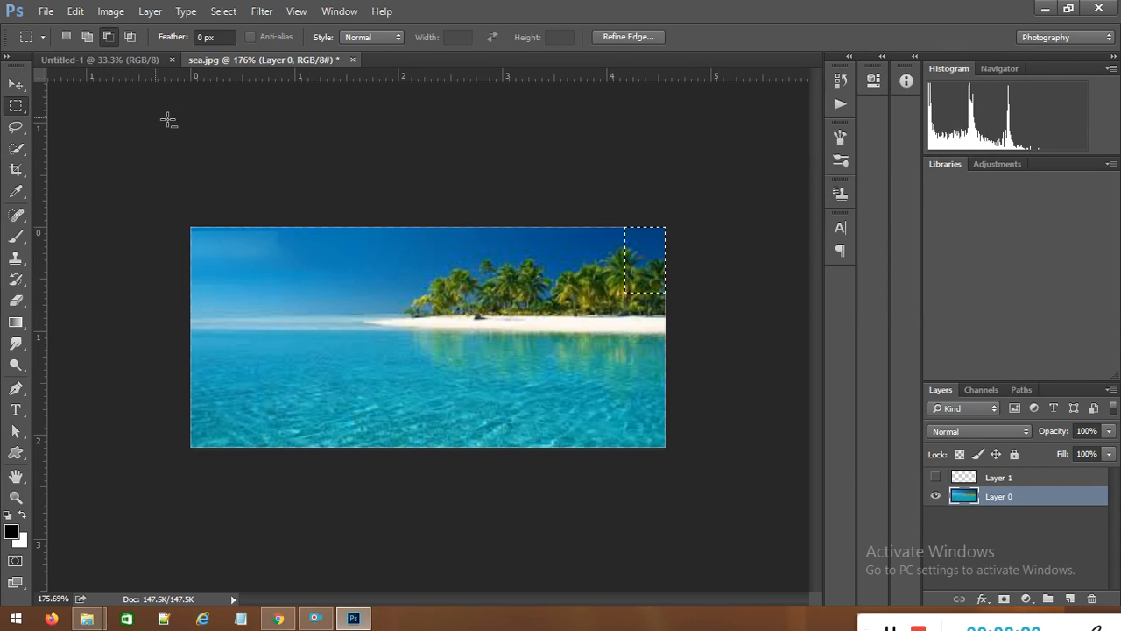
pyautogui.hotkey('shift', 'F5')
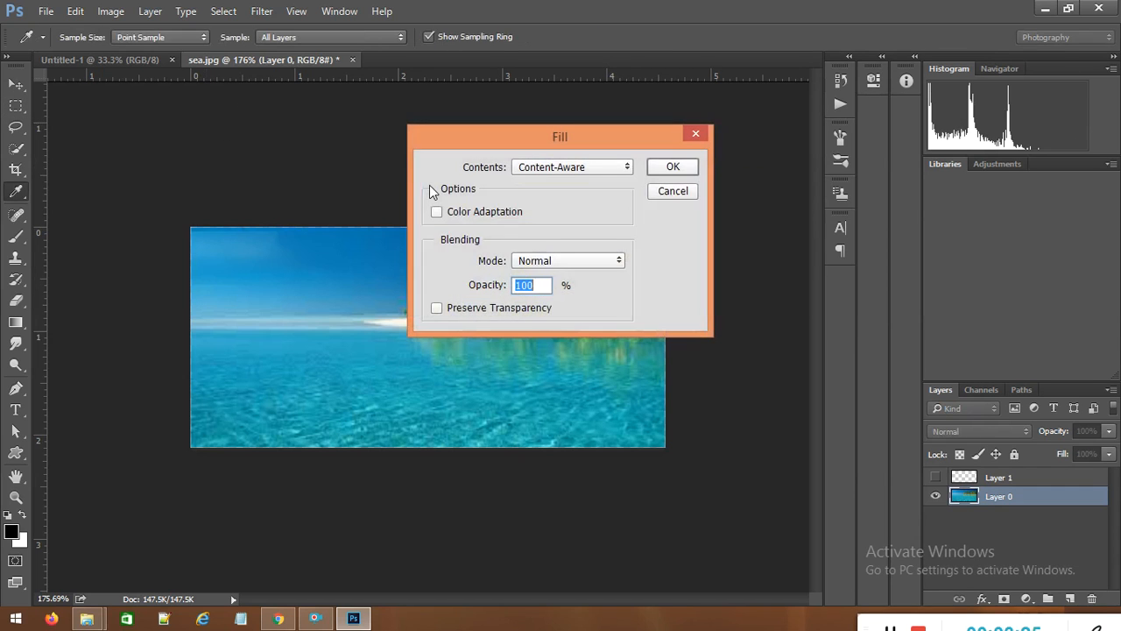
pyautogui.click(685, 168)
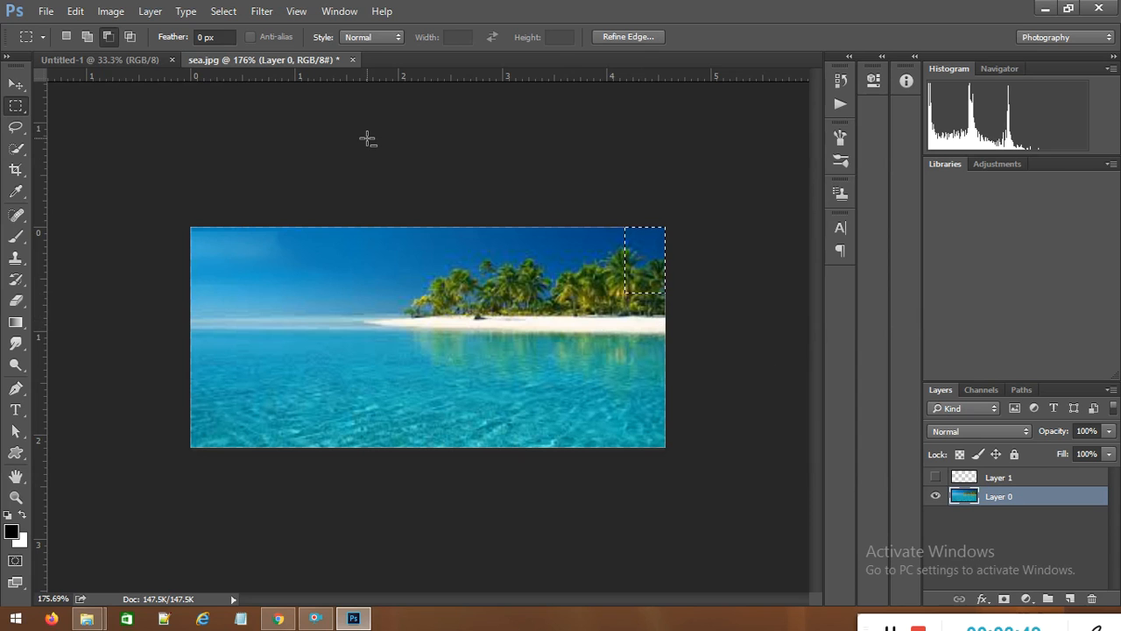
pyautogui.click(45, 12)
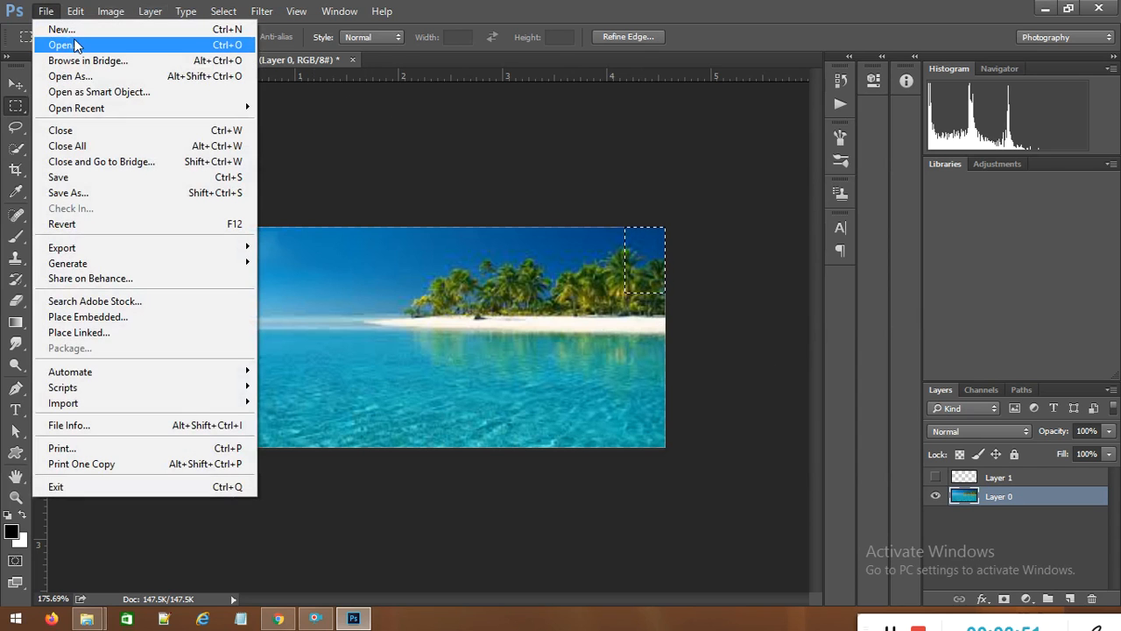
pyautogui.click(80, 28)
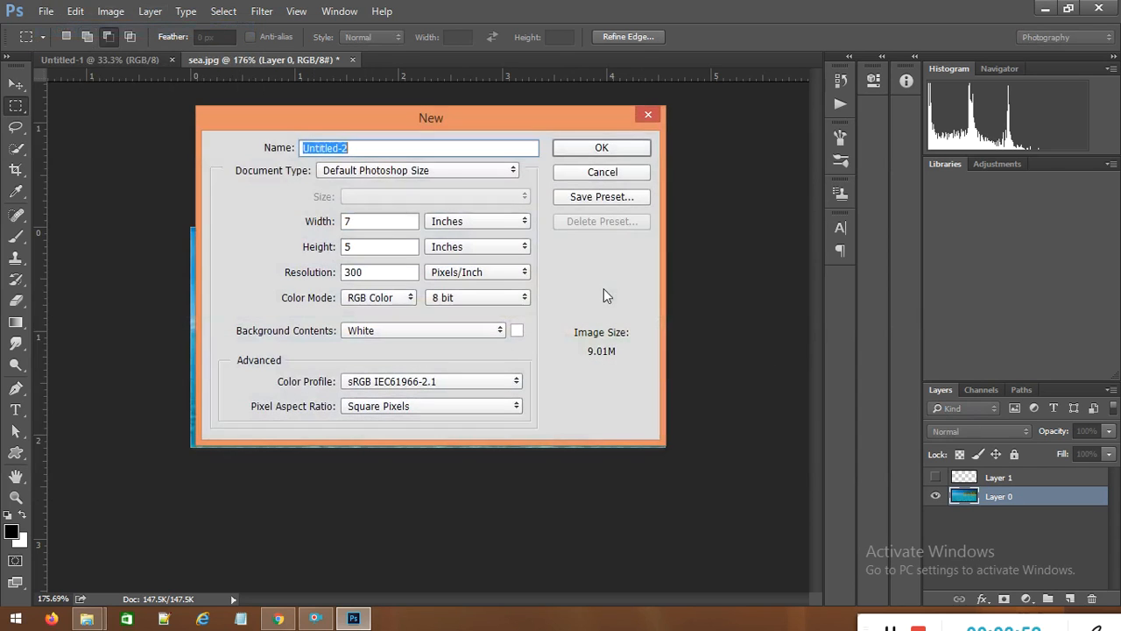
pyautogui.click(612, 170)
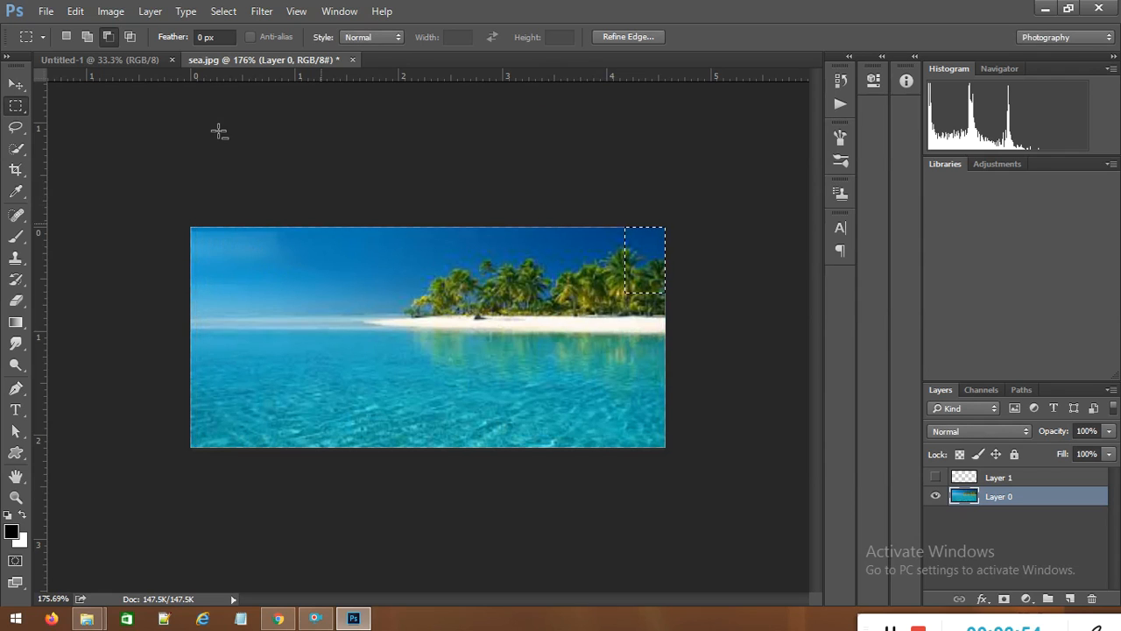
# Step: Open building1.jpg from the photo folder and convert its locked Background into a regular layer
pyautogui.click(46, 12)
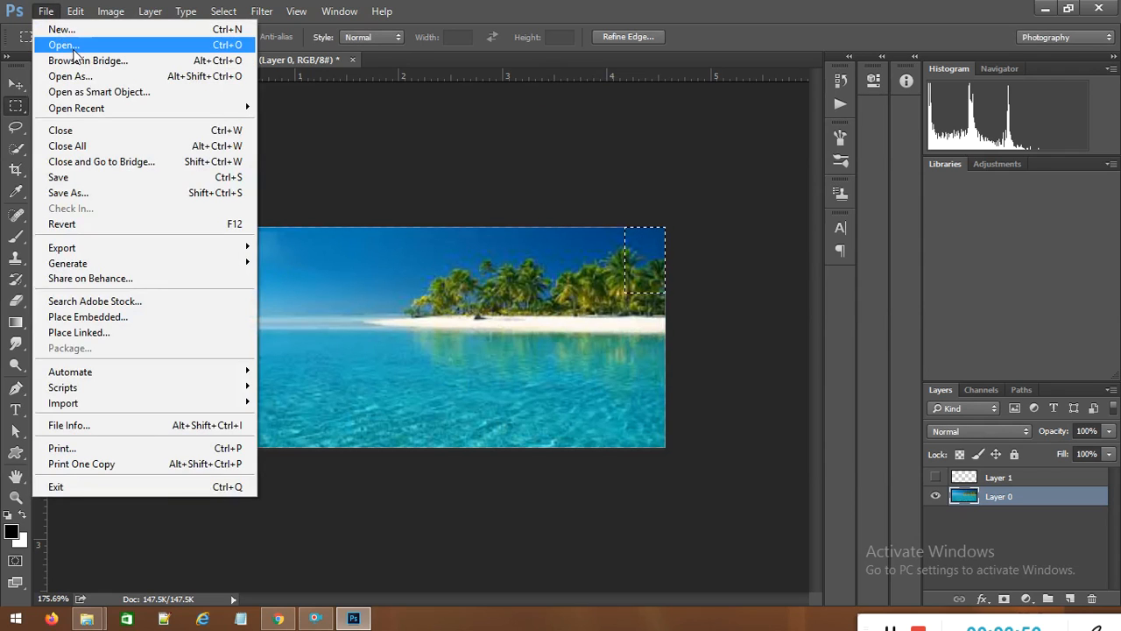
pyautogui.click(73, 52)
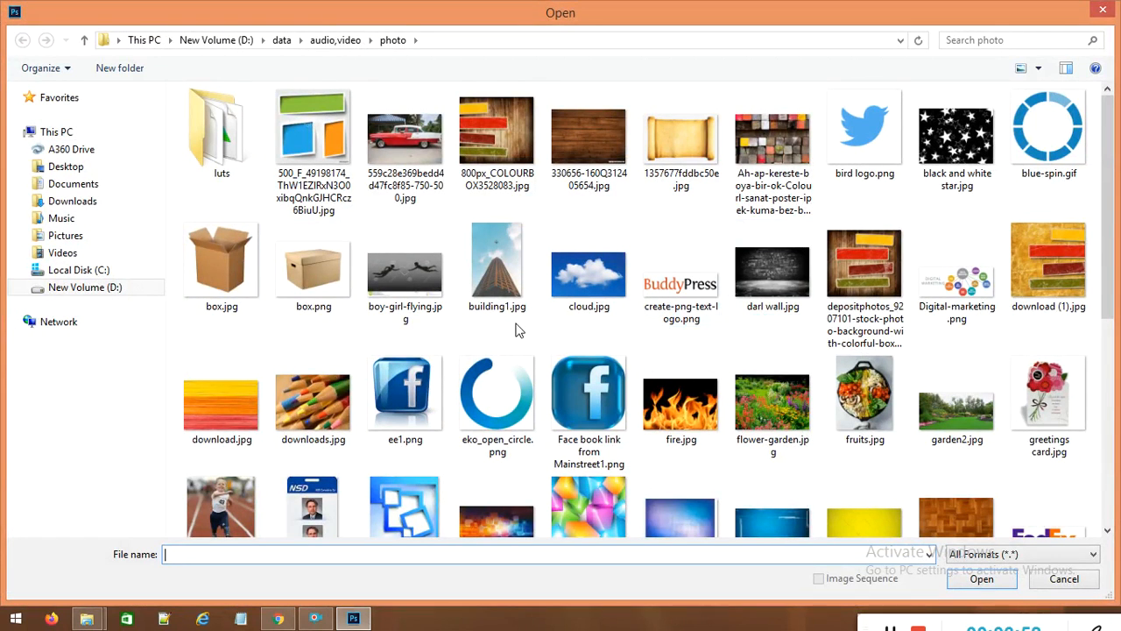
pyautogui.doubleClick(496, 275)
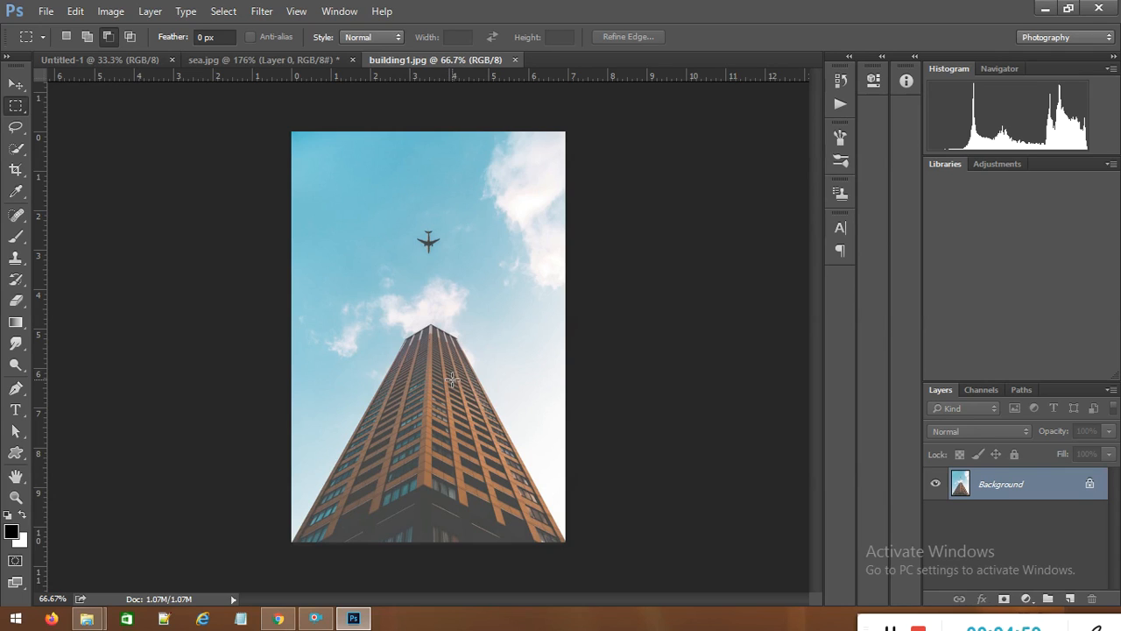
pyautogui.doubleClick(1041, 494)
pyautogui.click(701, 191)
# Step: Start a Perspective Warp on Layer 0 and fit a layout quad to the corners of the building's right face
pyautogui.click(49, 12)
pyautogui.moveTo(76, 11)
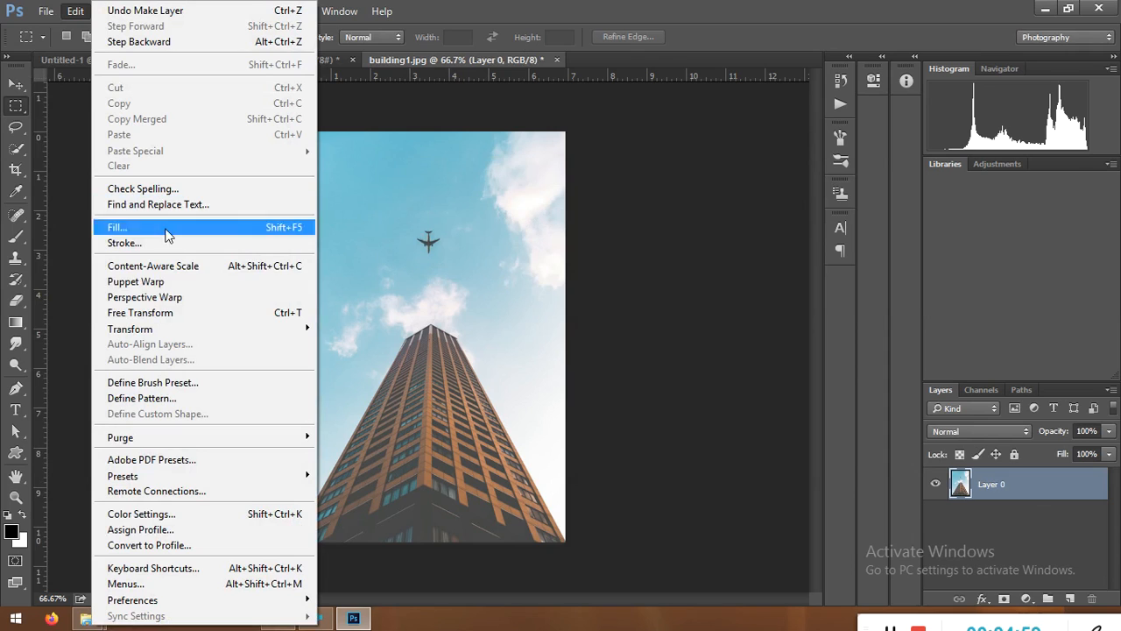
pyautogui.click(182, 295)
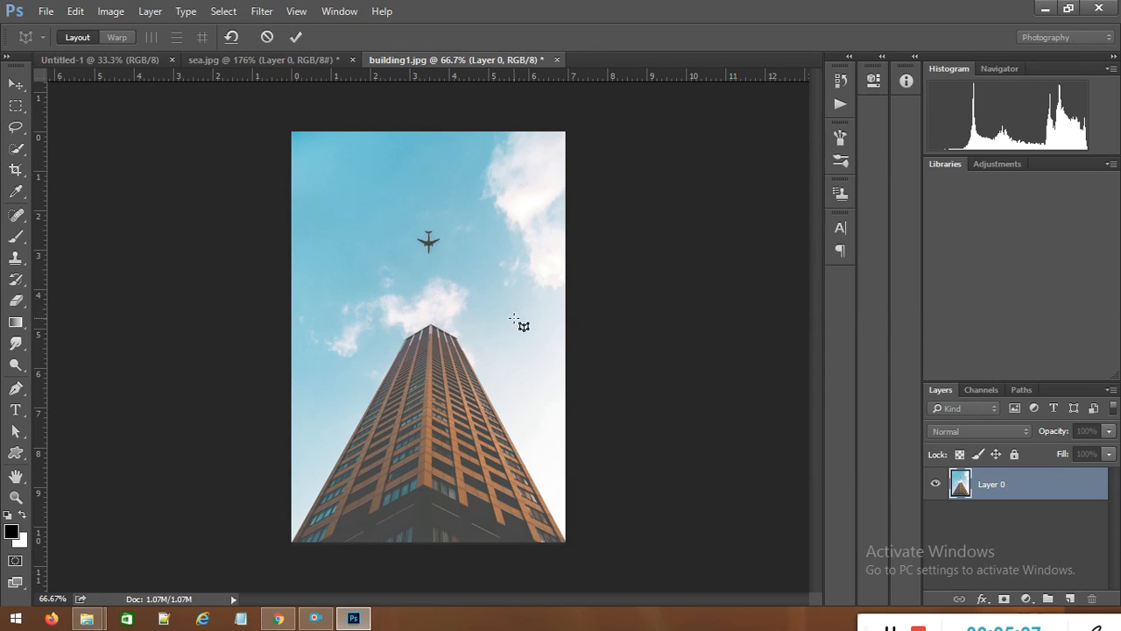
pyautogui.moveTo(440, 348)
pyautogui.mouseDown()
pyautogui.moveTo(481, 448)
pyautogui.moveTo(495, 431)
pyautogui.moveTo(507, 496)
pyautogui.mouseUp()
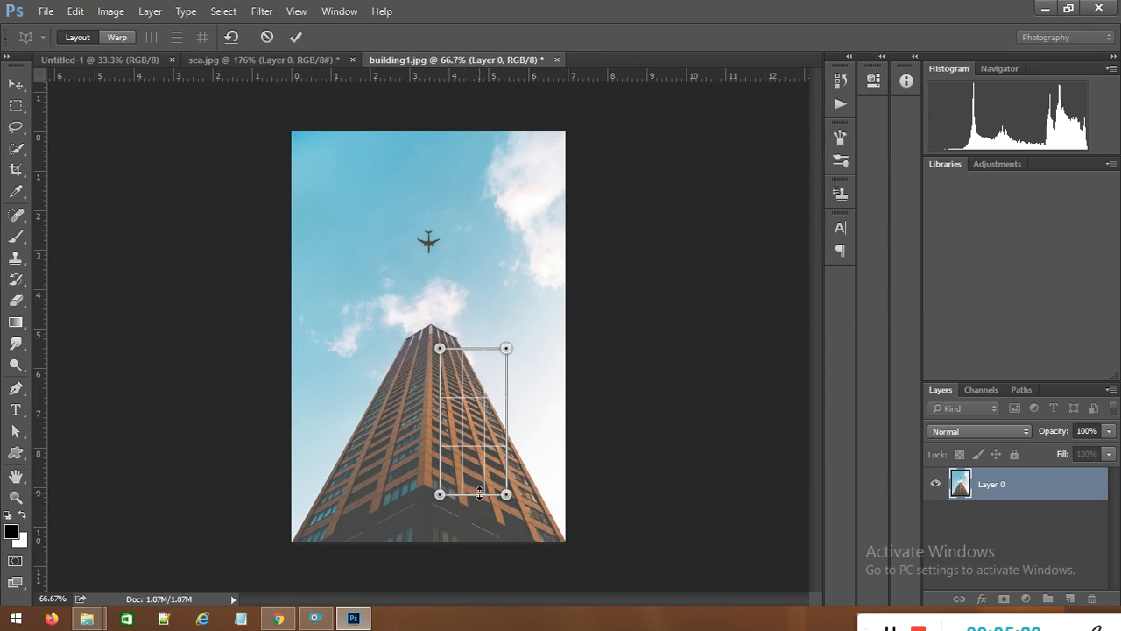
pyautogui.moveTo(440, 350); pyautogui.dragTo(431, 327)
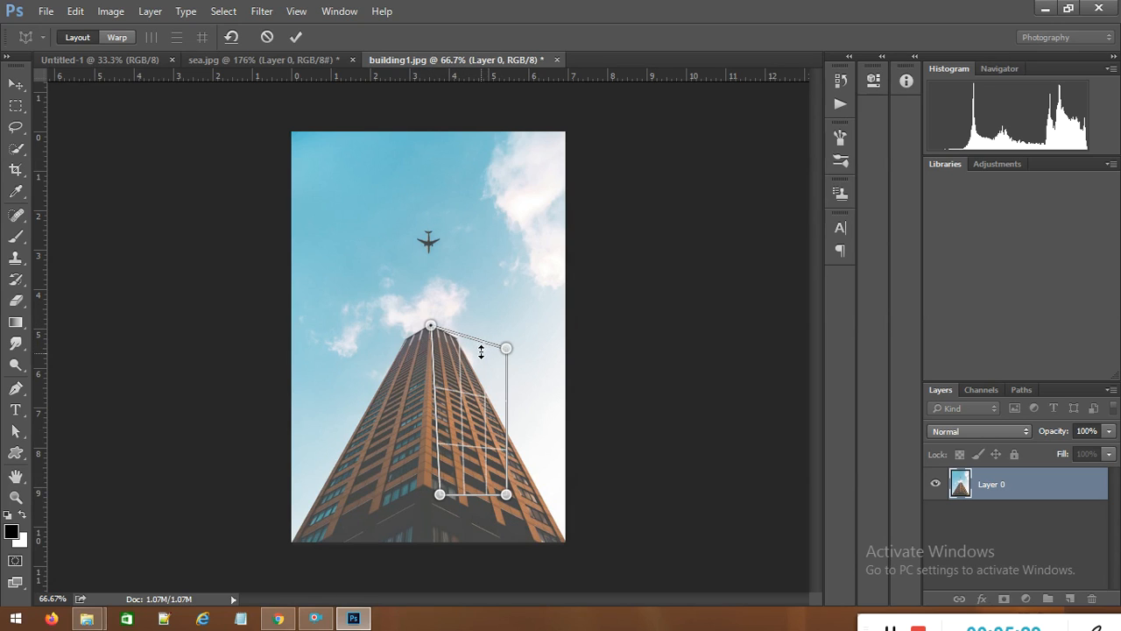
pyautogui.moveTo(441, 494); pyautogui.dragTo(426, 537)
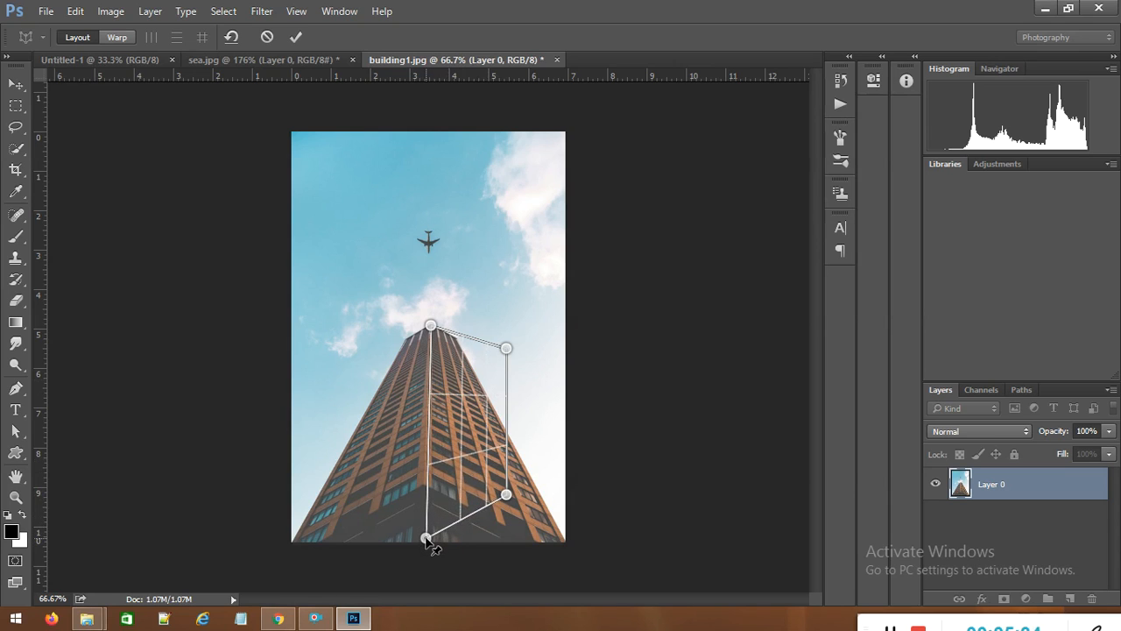
pyautogui.moveTo(508, 351); pyautogui.dragTo(456, 336)
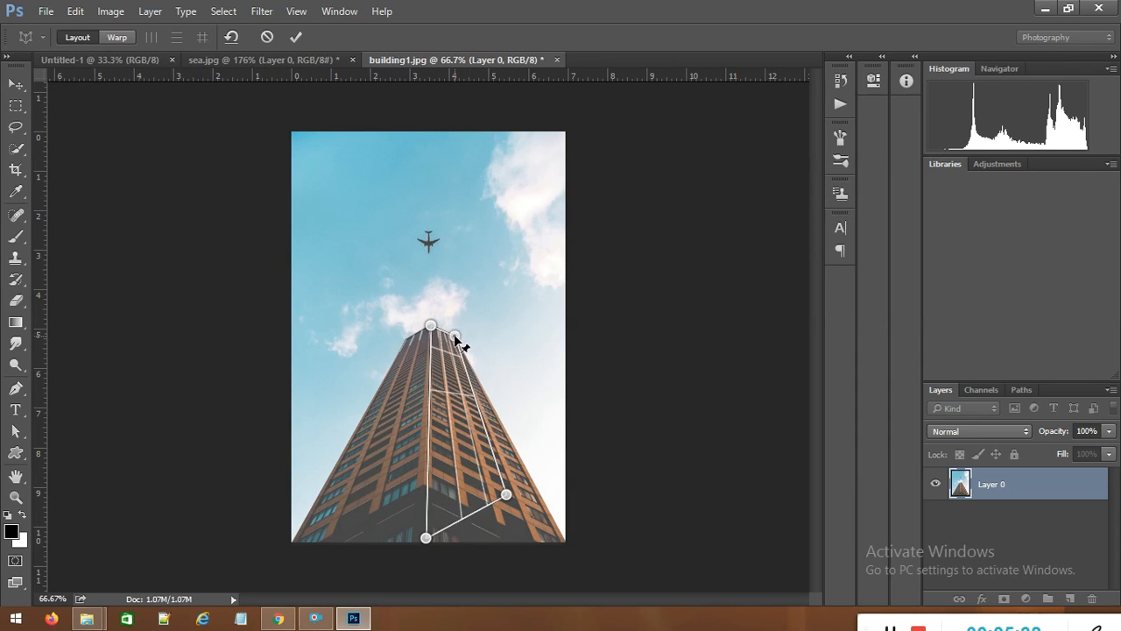
pyautogui.moveTo(507, 495); pyautogui.dragTo(567, 544)
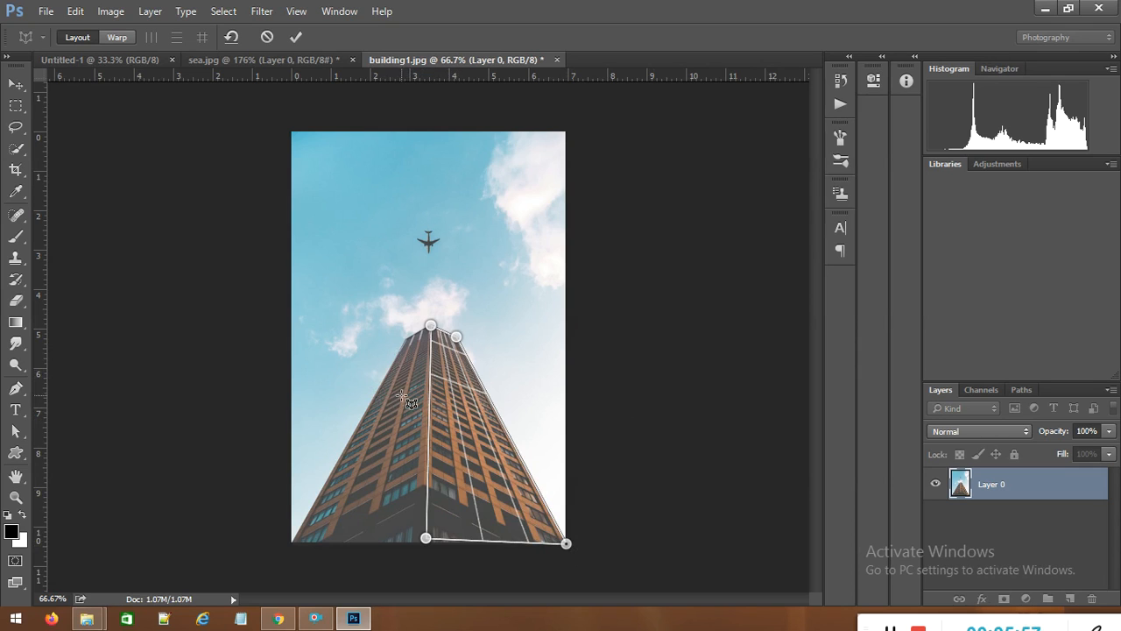
# Step: Add a second quad joined along the building's central edge, fit it to the left face, and align the shared bottom corner with the image's lower edge
pyautogui.moveTo(380, 352)
pyautogui.mouseDown()
pyautogui.moveTo(366, 504)
pyautogui.moveTo(414, 495)
pyautogui.mouseUp()
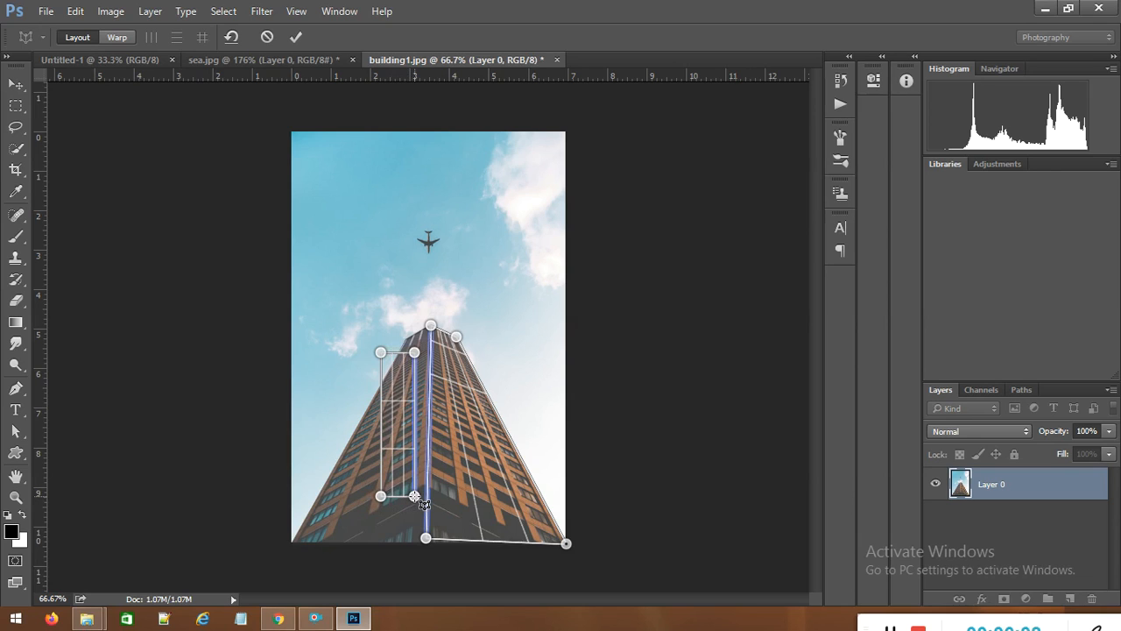
pyautogui.moveTo(414, 496); pyautogui.dragTo(418, 499)
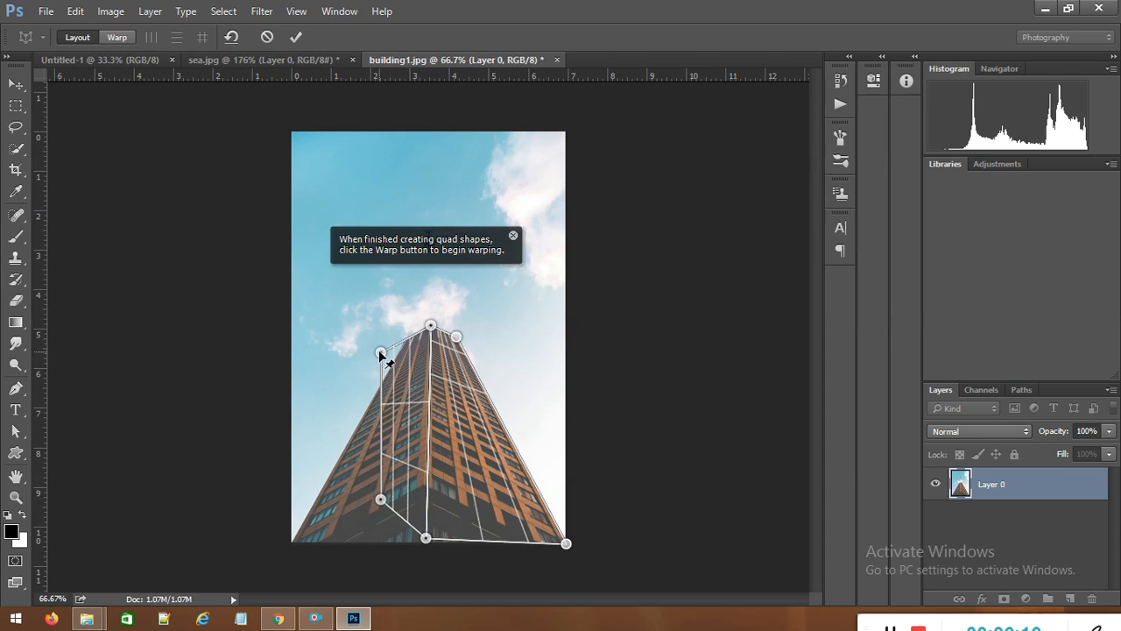
pyautogui.moveTo(382, 354); pyautogui.dragTo(407, 337)
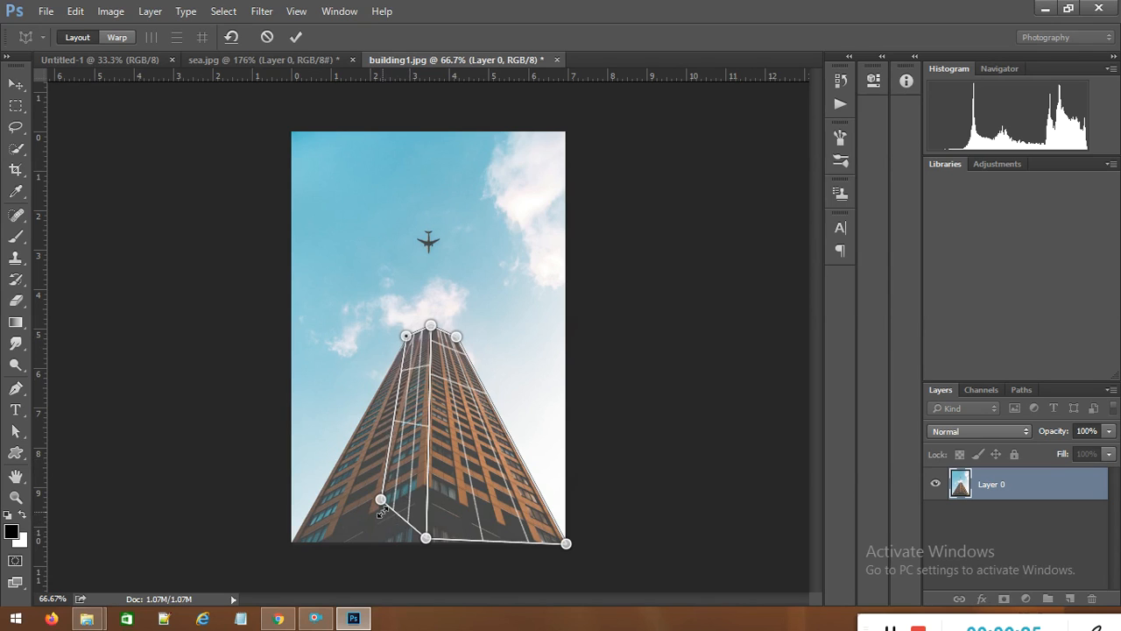
pyautogui.moveTo(382, 503); pyautogui.dragTo(291, 543)
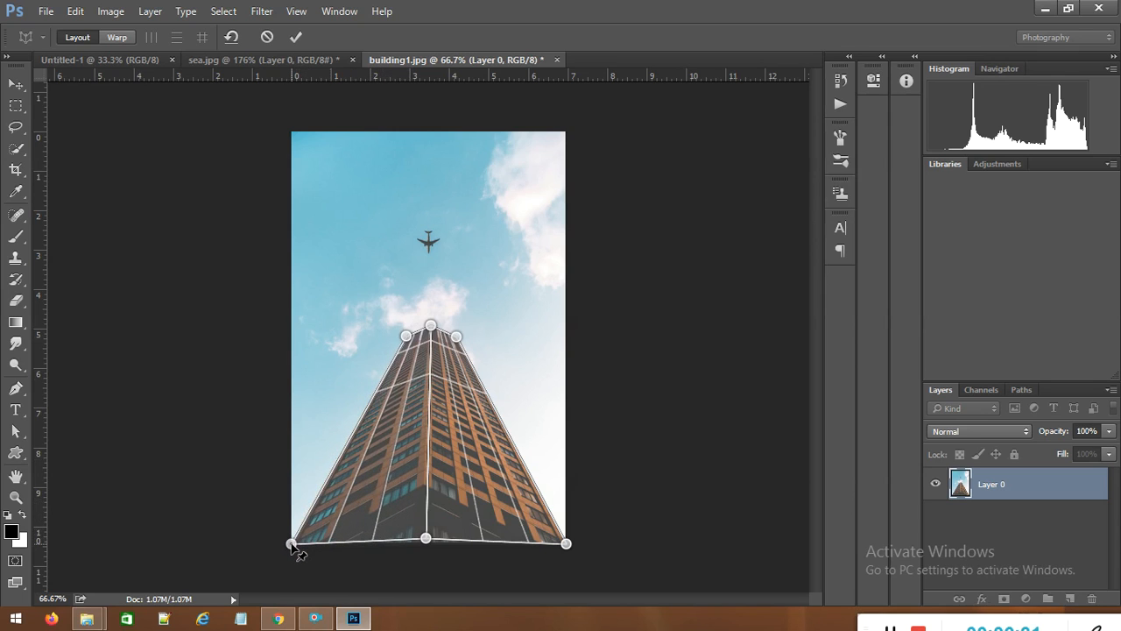
pyautogui.moveTo(426, 539)
pyautogui.mouseDown()
pyautogui.moveTo(426, 520)
pyautogui.moveTo(425, 543)
pyautogui.mouseUp()
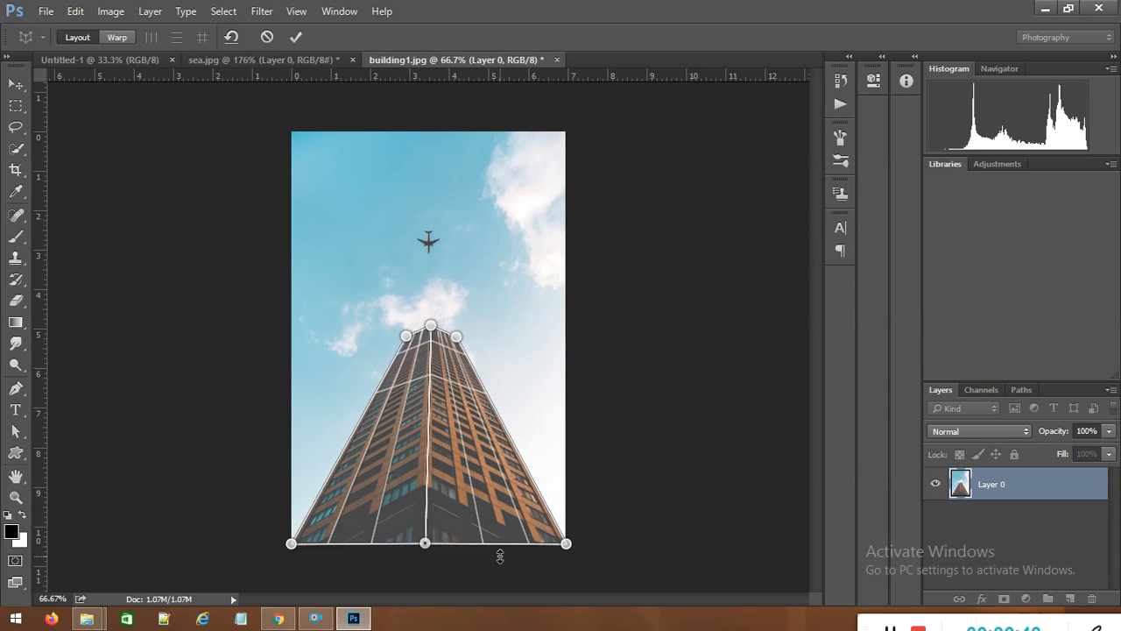
# Step: Warp the building by pulling its upper-left corner outward and its lower-right corner inward to widen the left face and narrow the right
pyautogui.click(115, 40)
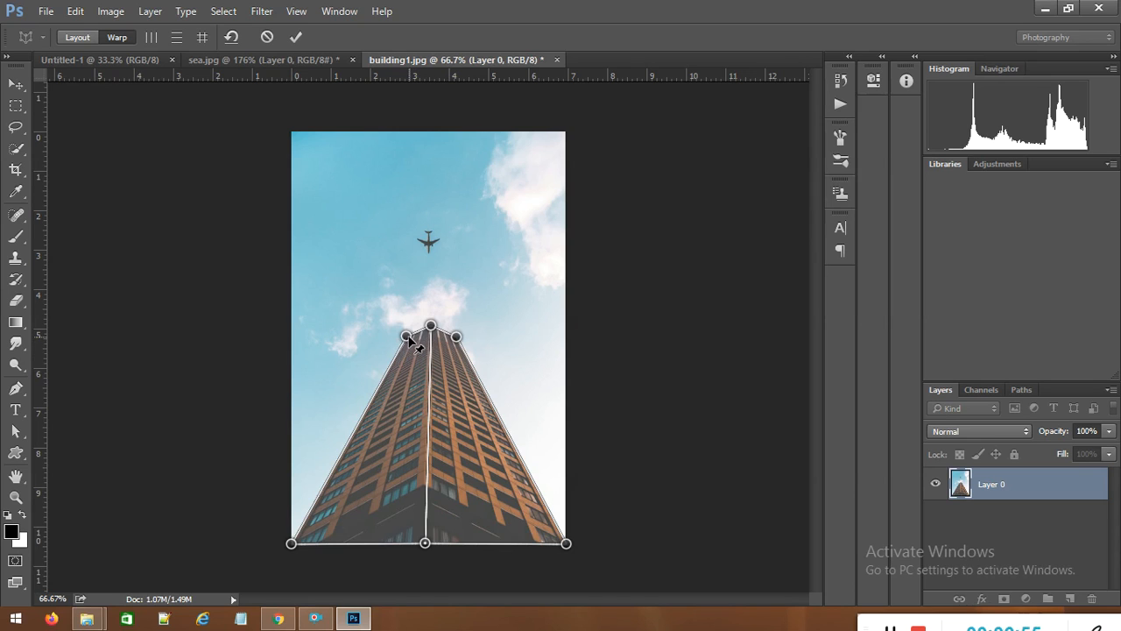
pyautogui.moveTo(406, 337); pyautogui.dragTo(371, 334)
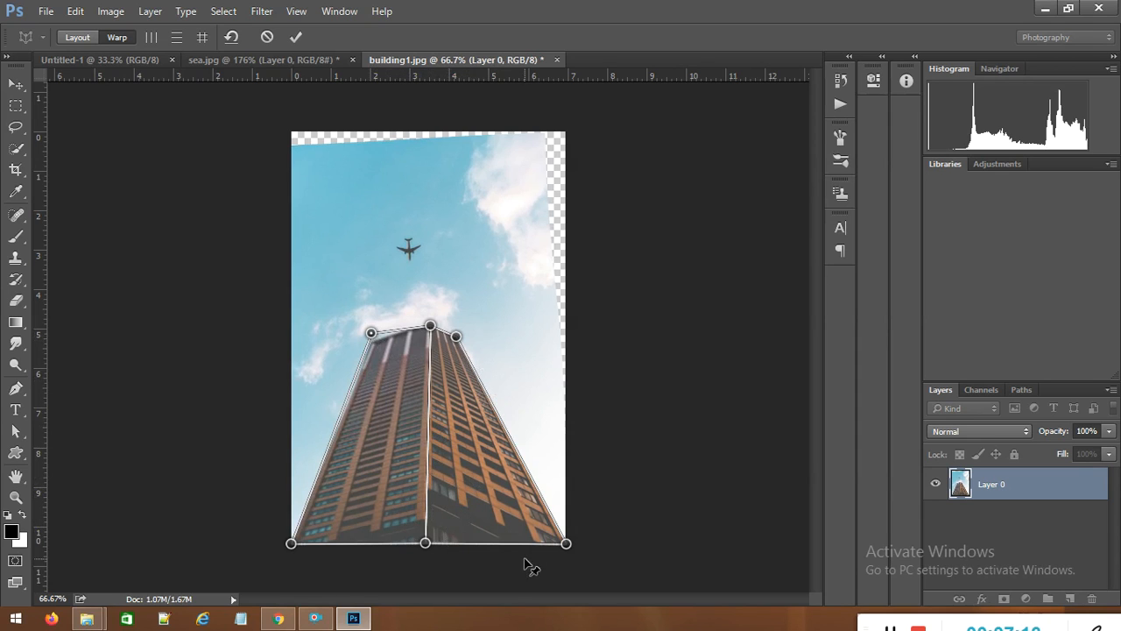
pyautogui.moveTo(565, 543); pyautogui.dragTo(523, 548)
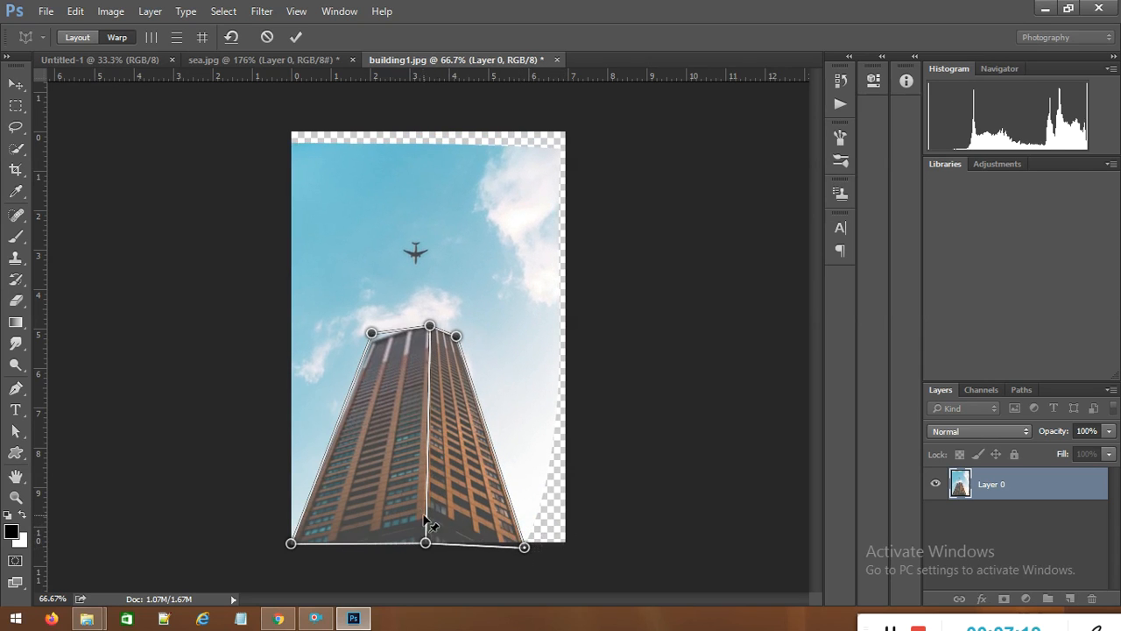
pyautogui.moveTo(524, 548); pyautogui.dragTo(490, 560)
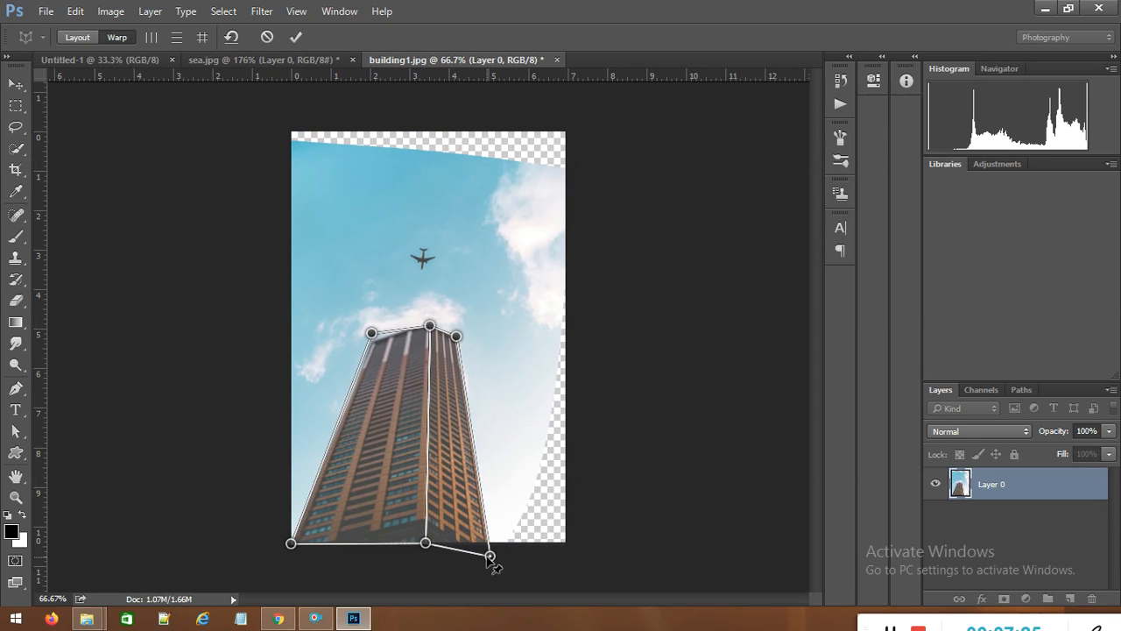
# Step: Fine-tune the building's upper and lower corner pins, shift the bottom of the central edge slightly right, and apply the perspective warp
pyautogui.moveTo(458, 337); pyautogui.dragTo(453, 336)
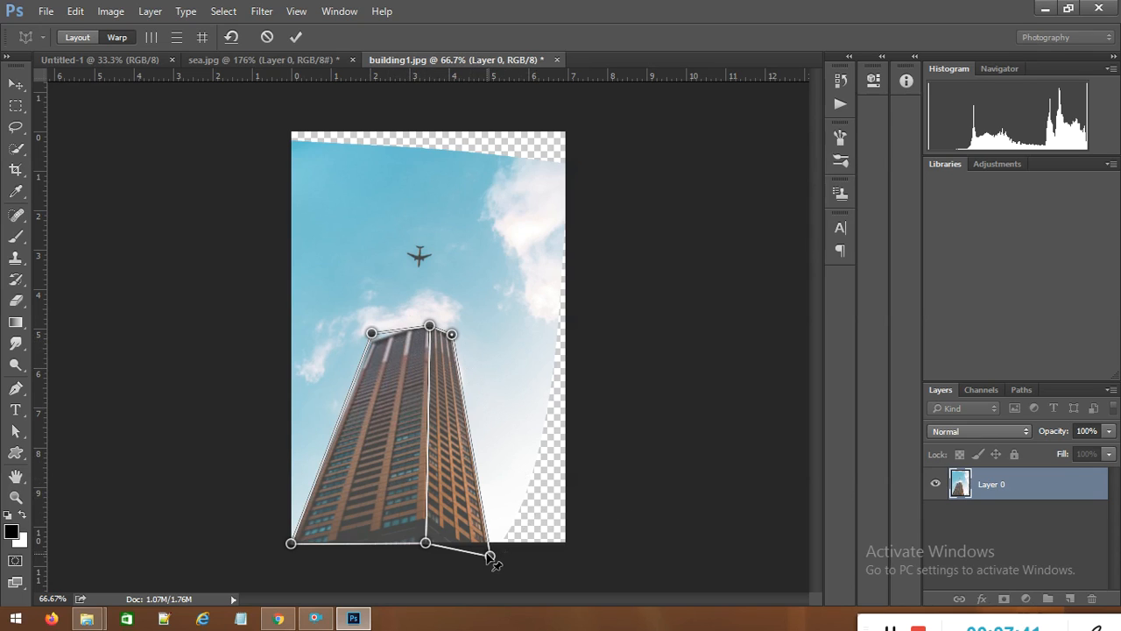
pyautogui.moveTo(491, 555)
pyautogui.mouseDown()
pyautogui.moveTo(474, 546)
pyautogui.moveTo(488, 551)
pyautogui.mouseUp()
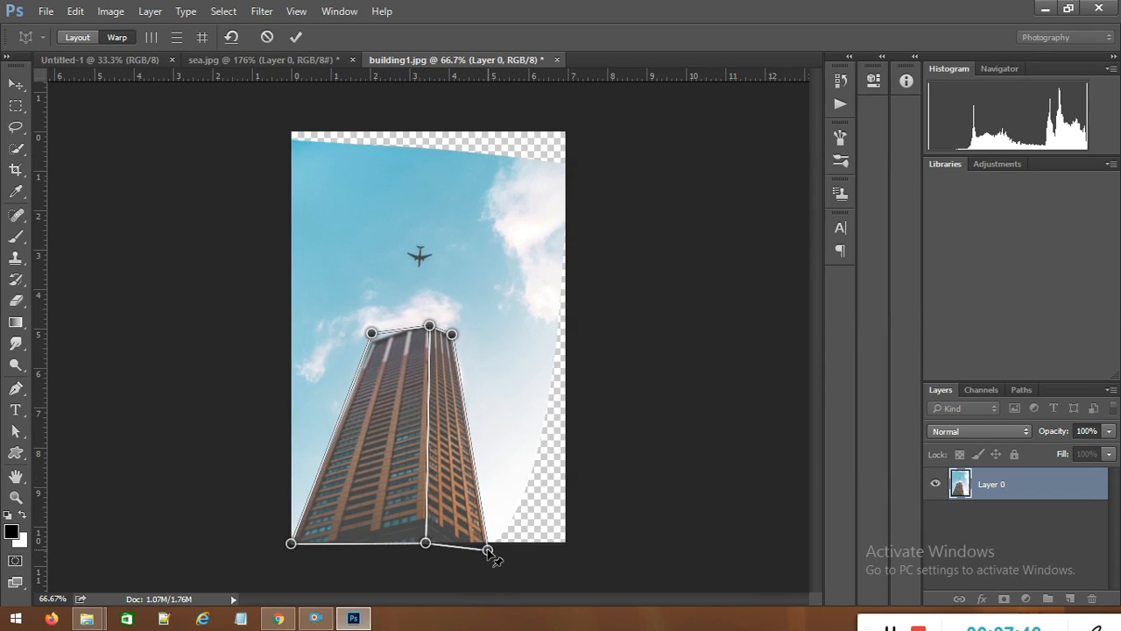
pyautogui.moveTo(373, 335); pyautogui.dragTo(374, 338)
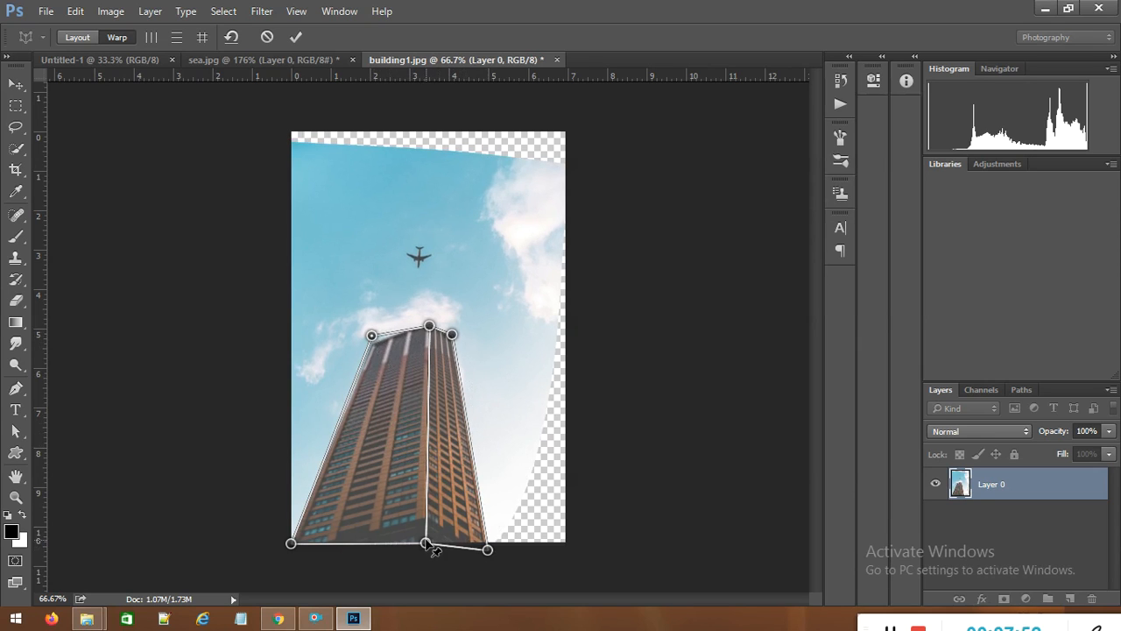
pyautogui.moveTo(426, 544); pyautogui.dragTo(434, 539)
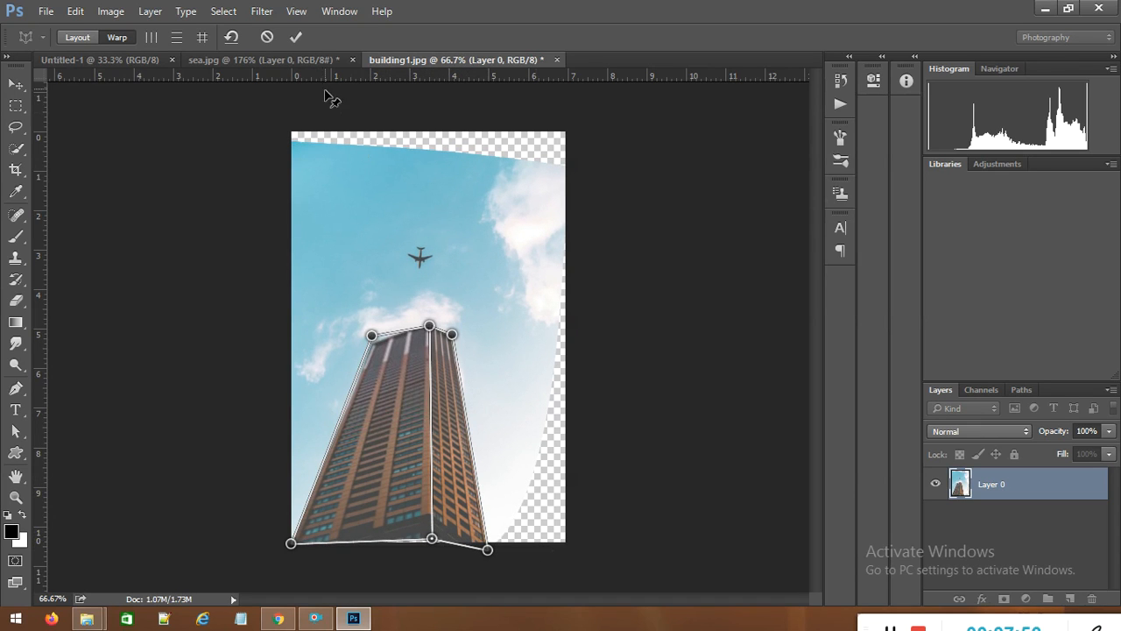
pyautogui.click(297, 38)
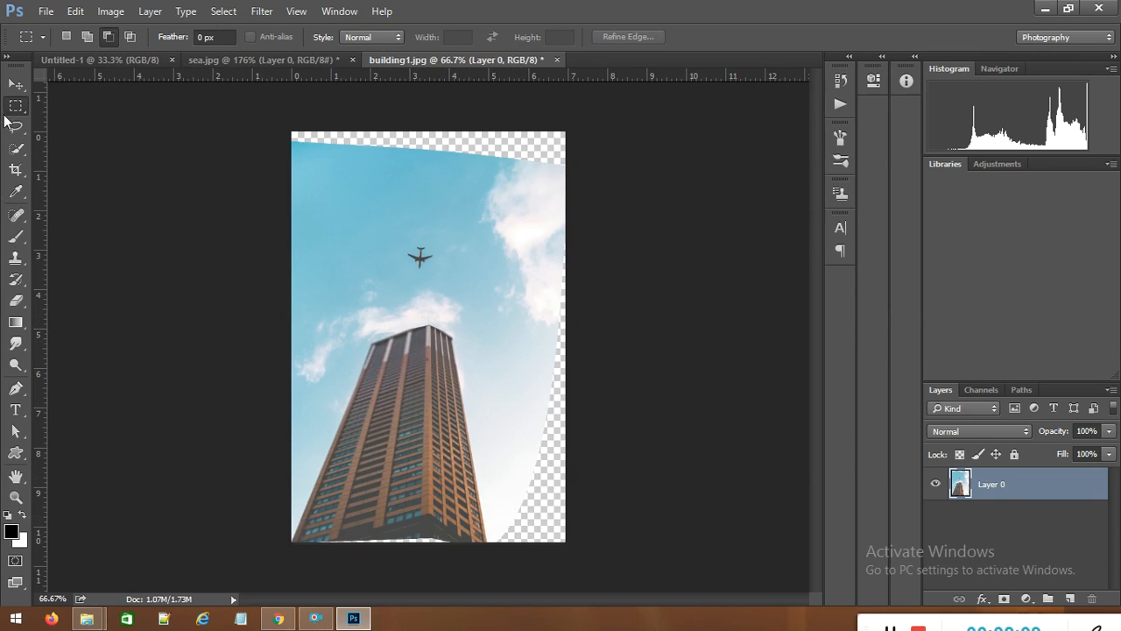
# Step: Try to crop the image down to the building and sky, excluding the transparent edges
pyautogui.click(18, 170)
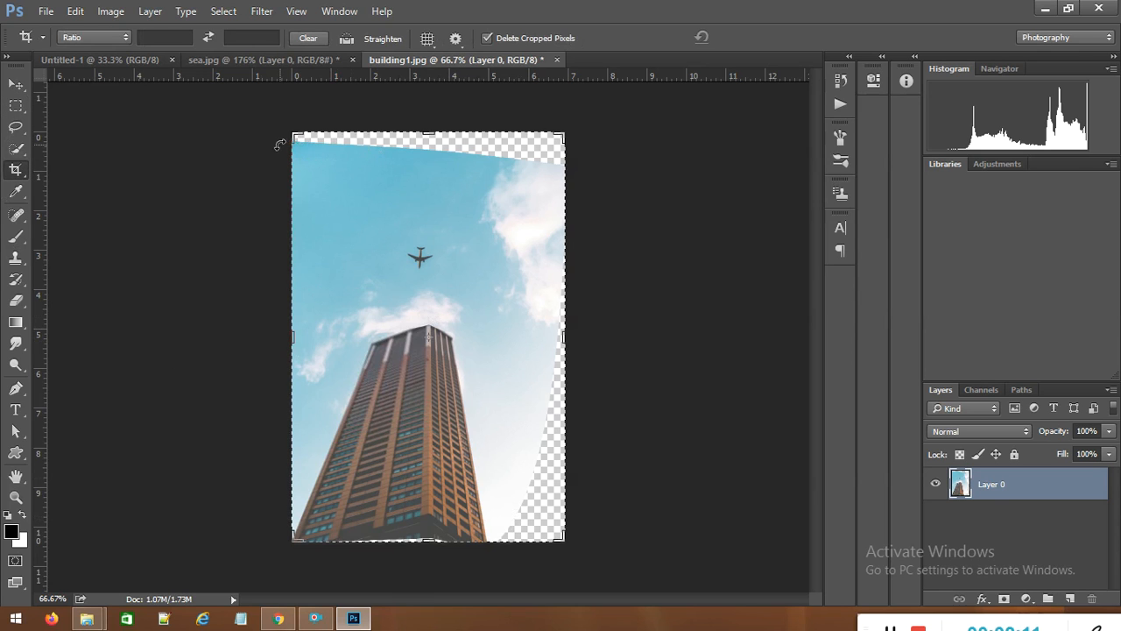
pyautogui.moveTo(296, 137); pyautogui.dragTo(294, 159)
pyautogui.moveTo(561, 515); pyautogui.dragTo(532, 510)
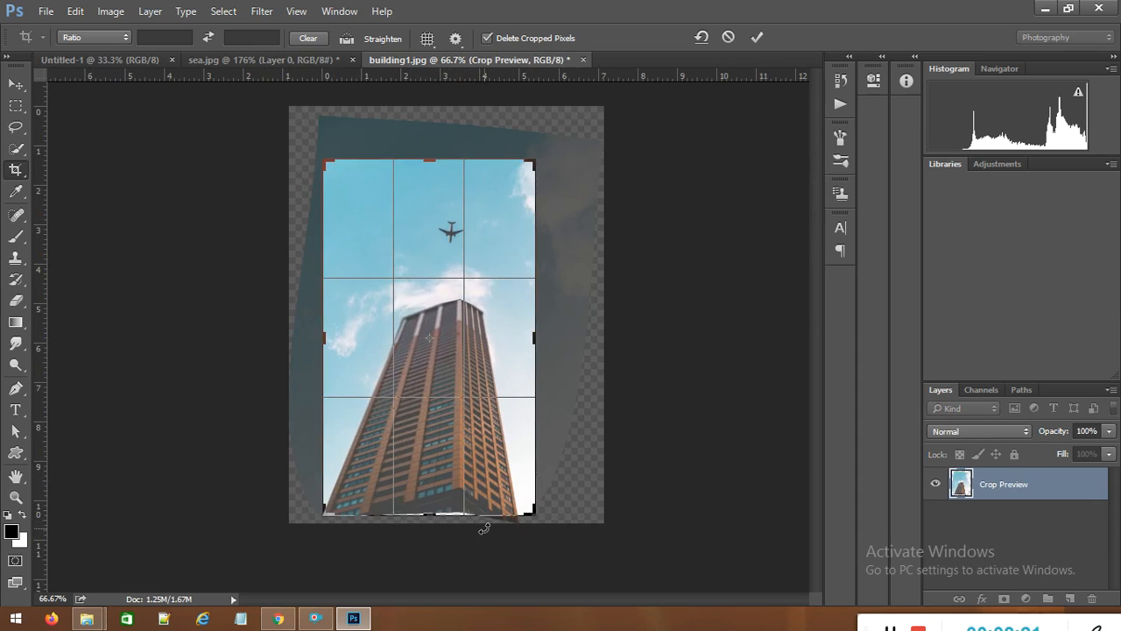
pyautogui.moveTo(432, 509); pyautogui.dragTo(434, 512)
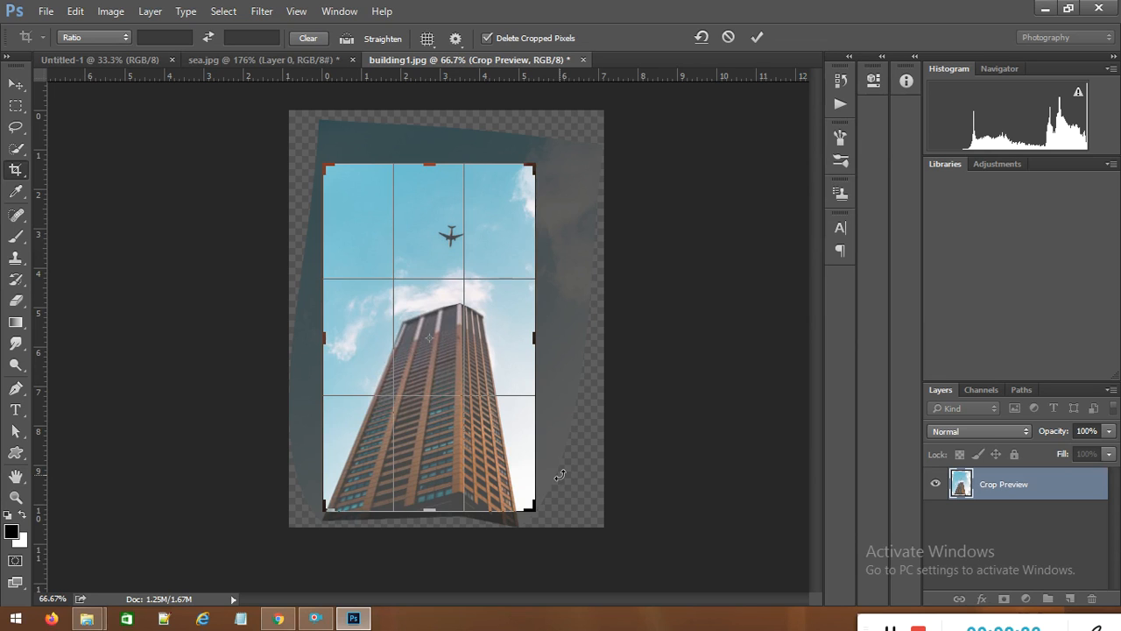
pyautogui.click(757, 36)
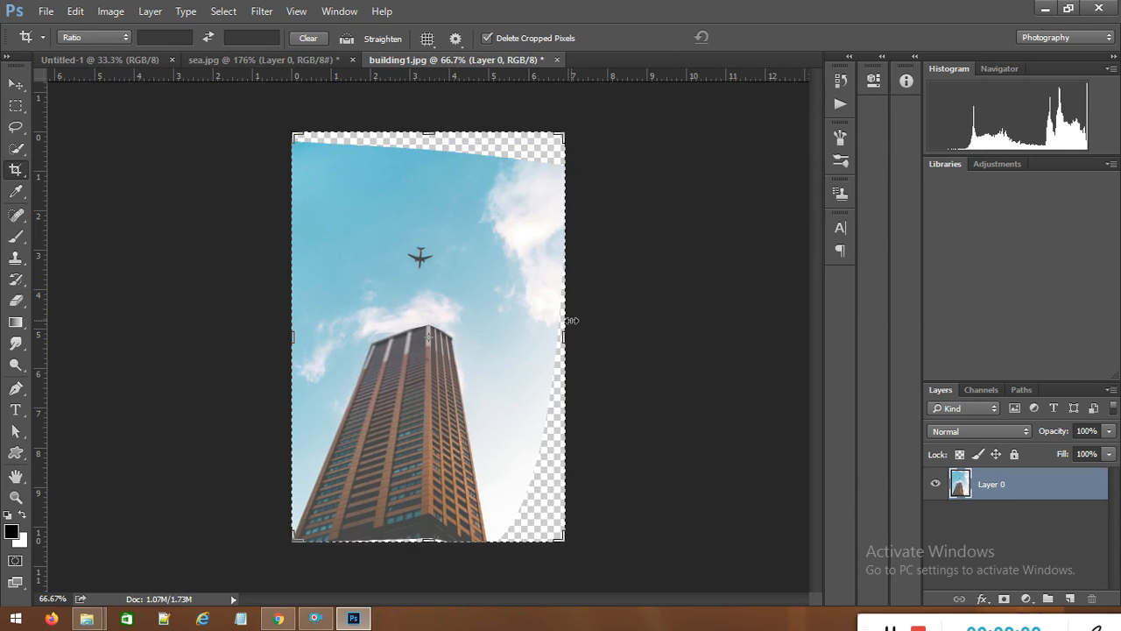
# Step: Fill the transparent gap along the image's top edge with a Content-Aware fill on a full-width rectangular selection, and deselect
pyautogui.click(16, 84)
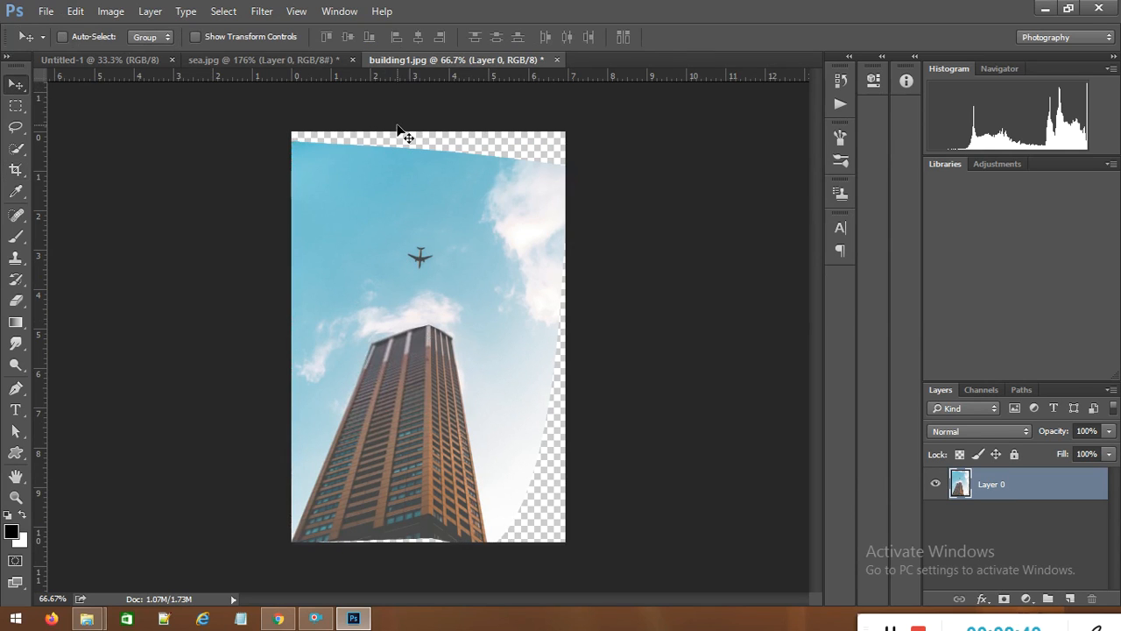
pyautogui.click(19, 107)
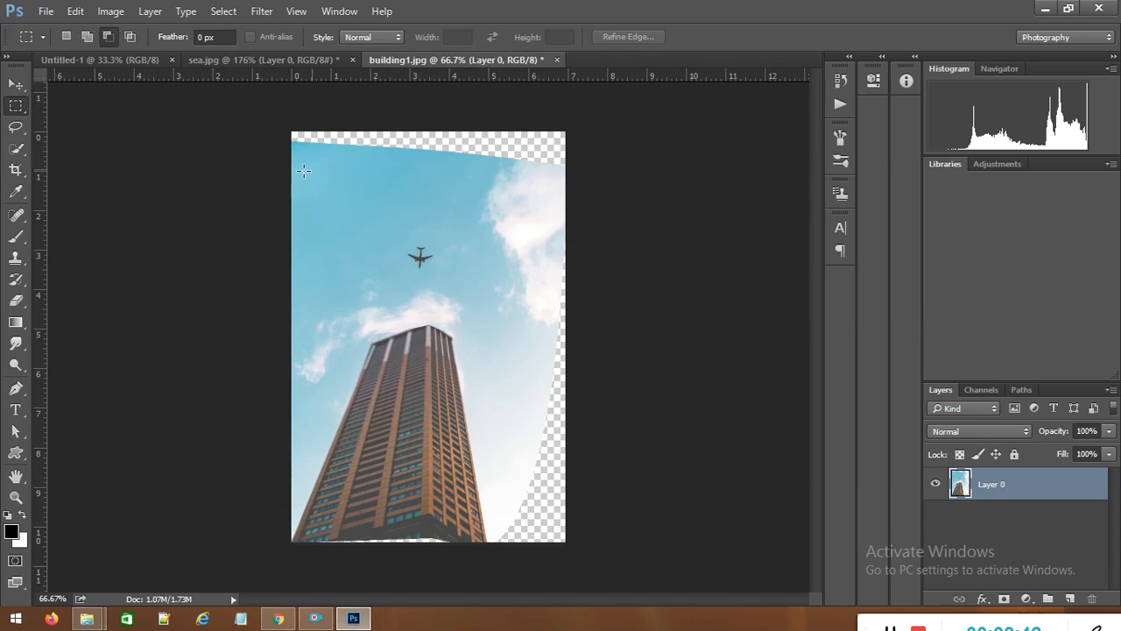
pyautogui.moveTo(283, 181); pyautogui.dragTo(692, 83)
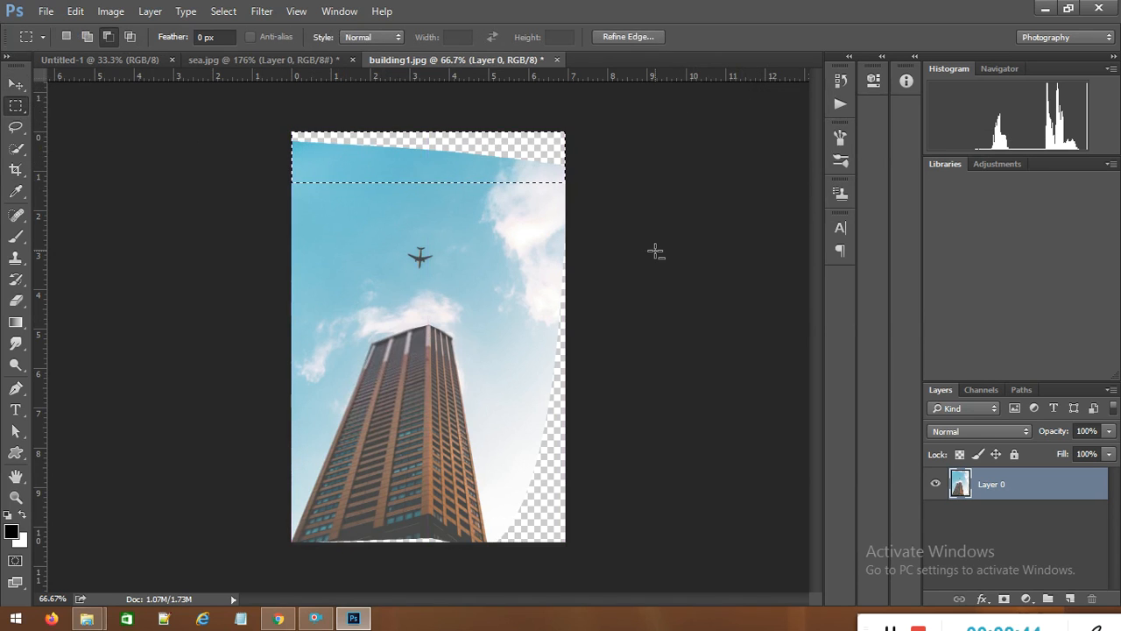
pyautogui.hotkey('shift', 'F5')
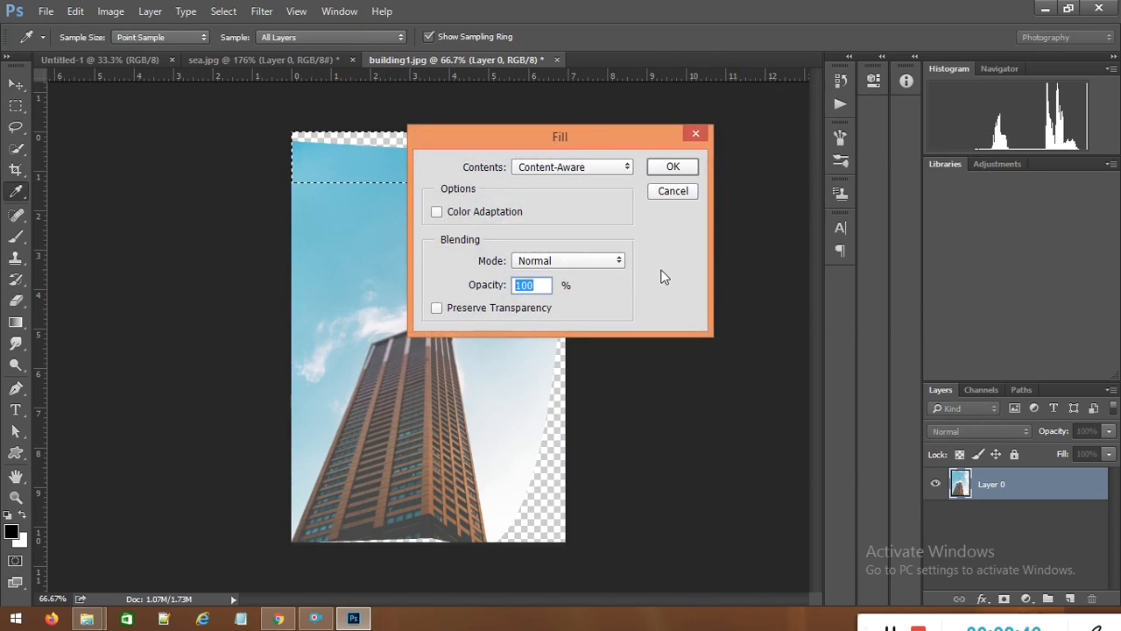
pyautogui.click(671, 165)
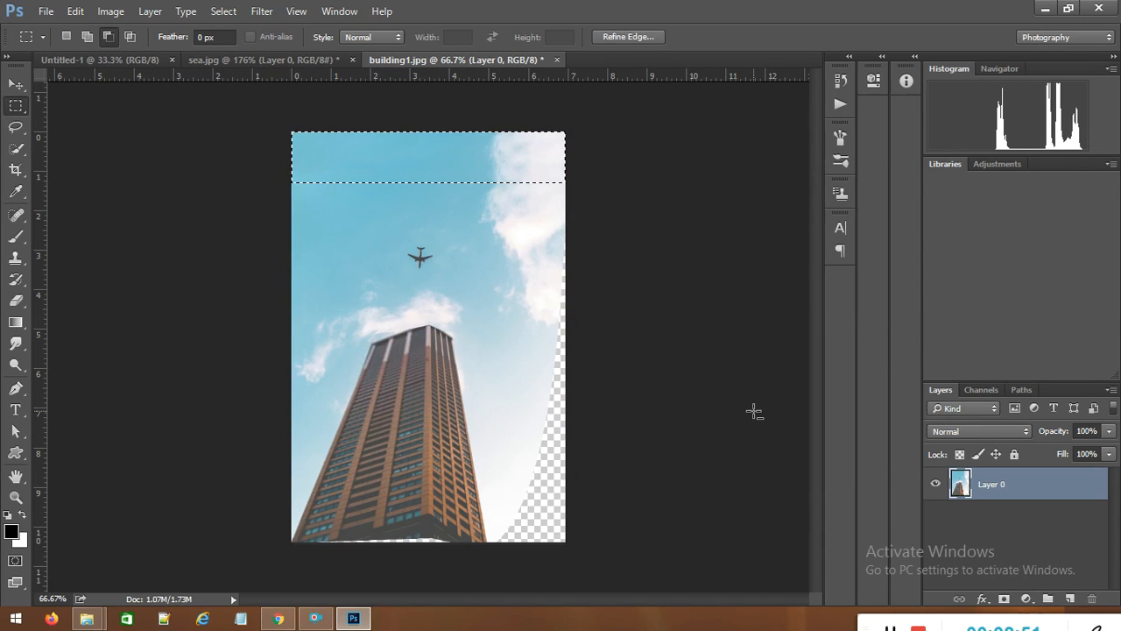
pyautogui.hotkey('ctrl', 'd')
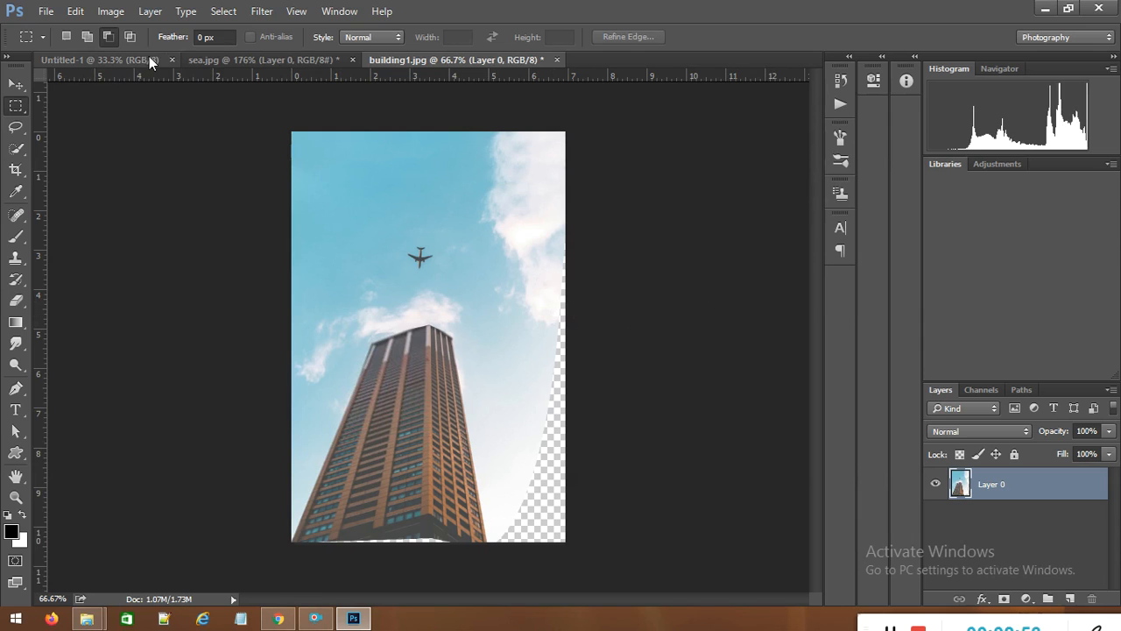
pyautogui.moveTo(520, 212); pyautogui.dragTo(630, 545)
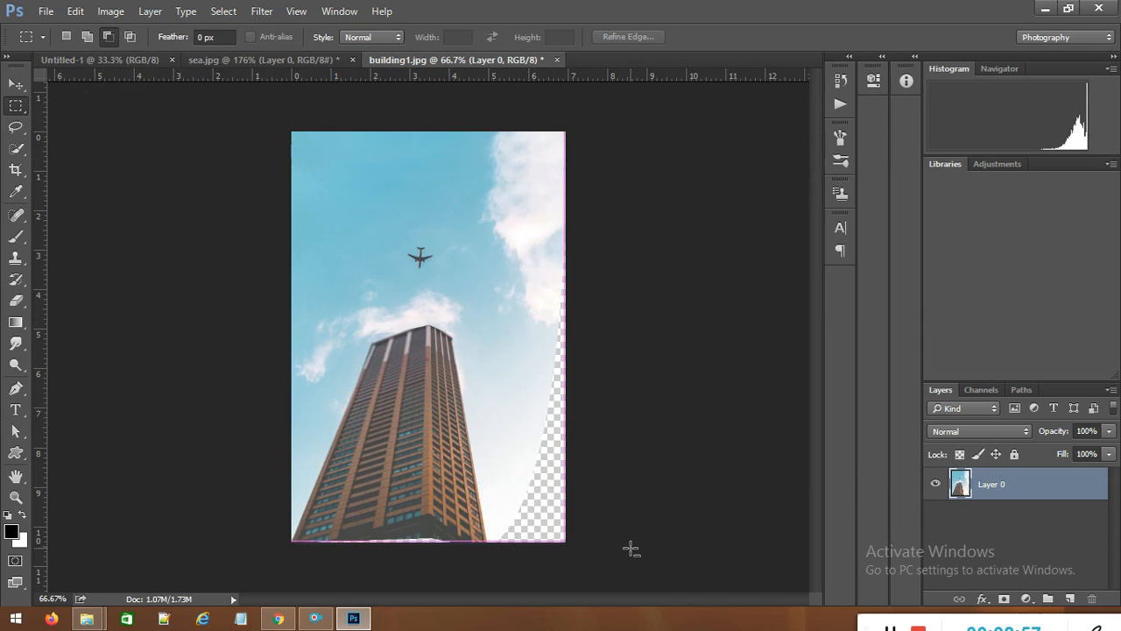
pyautogui.hotkey('ctrl', 'd')
pyautogui.moveTo(470, 208); pyautogui.dragTo(518, 516)
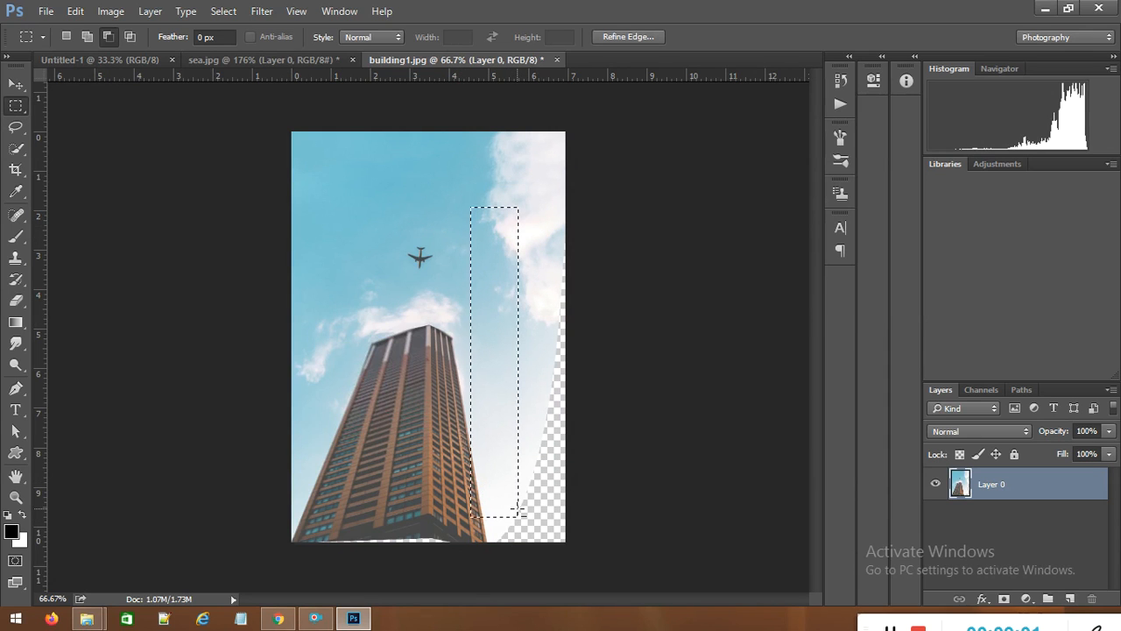
pyautogui.hotkey('ctrl', 'd')
# Step: Fill the transparent gap along the image's right edge with a Content-Aware fill on a tall rectangular selection, and deselect
pyautogui.moveTo(524, 223); pyautogui.dragTo(651, 578)
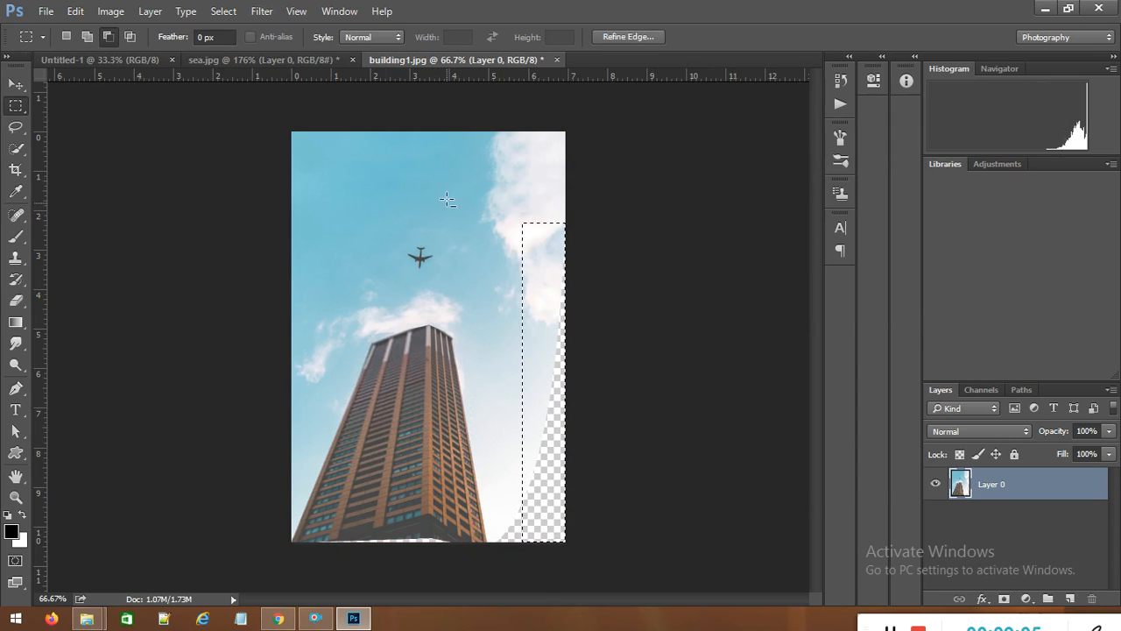
pyautogui.hotkey('shift', 'BackSpace')
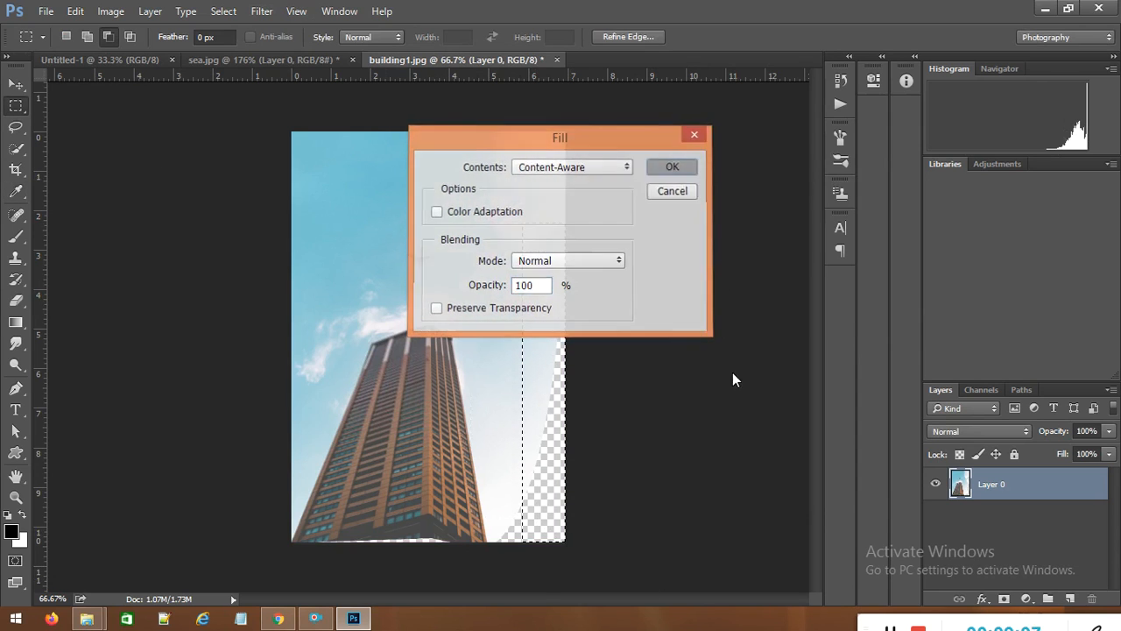
pyautogui.press('Return')
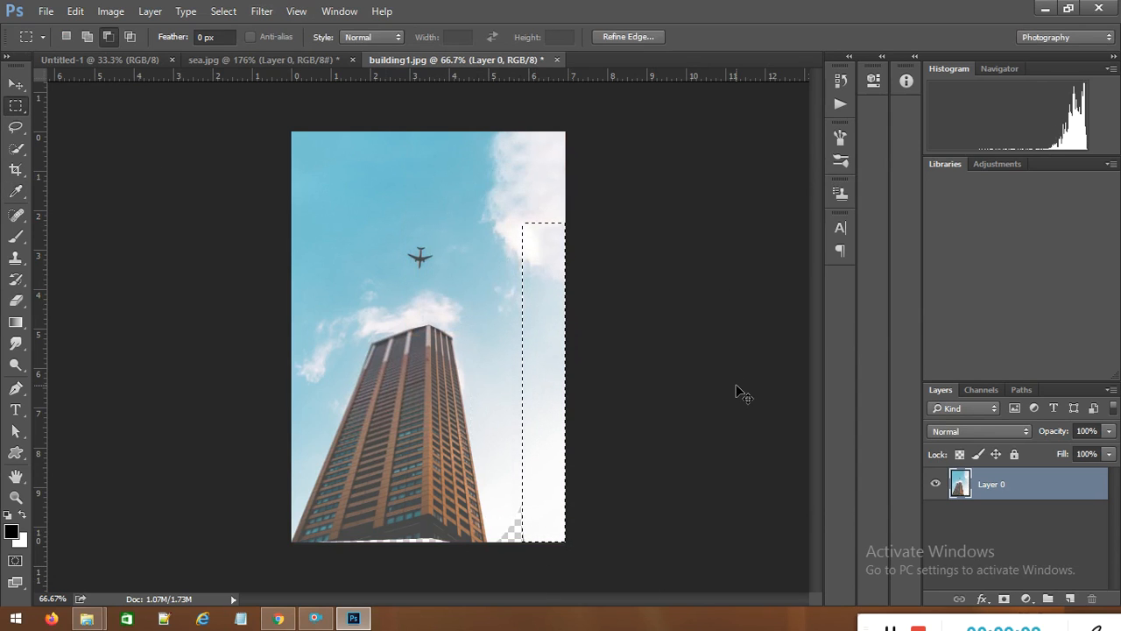
pyautogui.hotkey('ctrl', 'd')
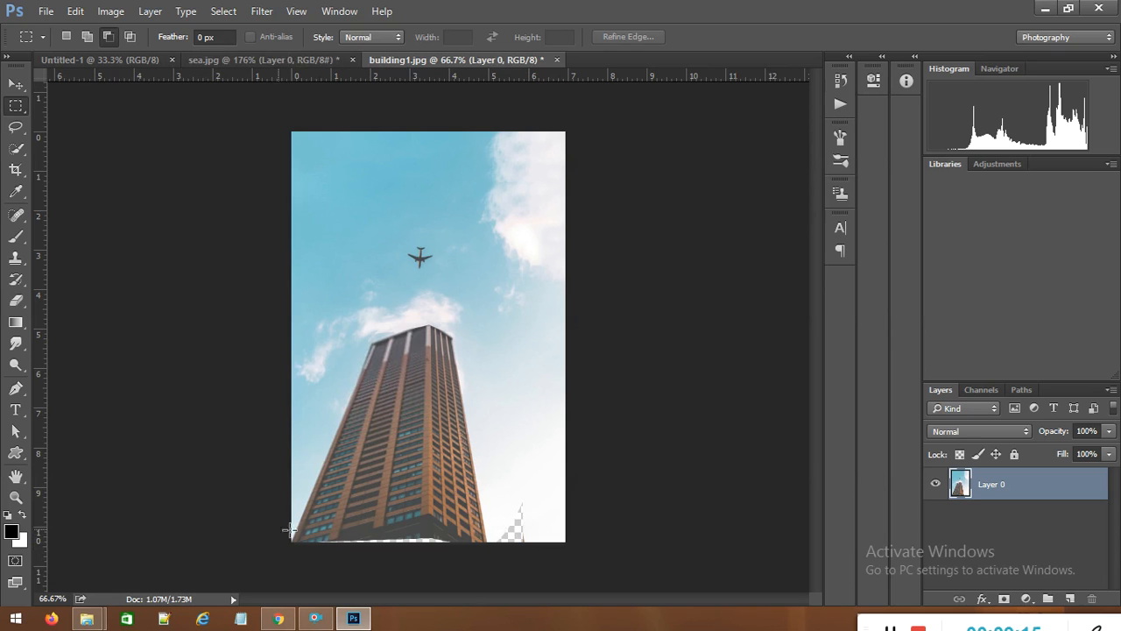
# Step: Crop a thin strip off the bottom of the building image to cut away the transparent gaps below the building
pyautogui.click(15, 170)
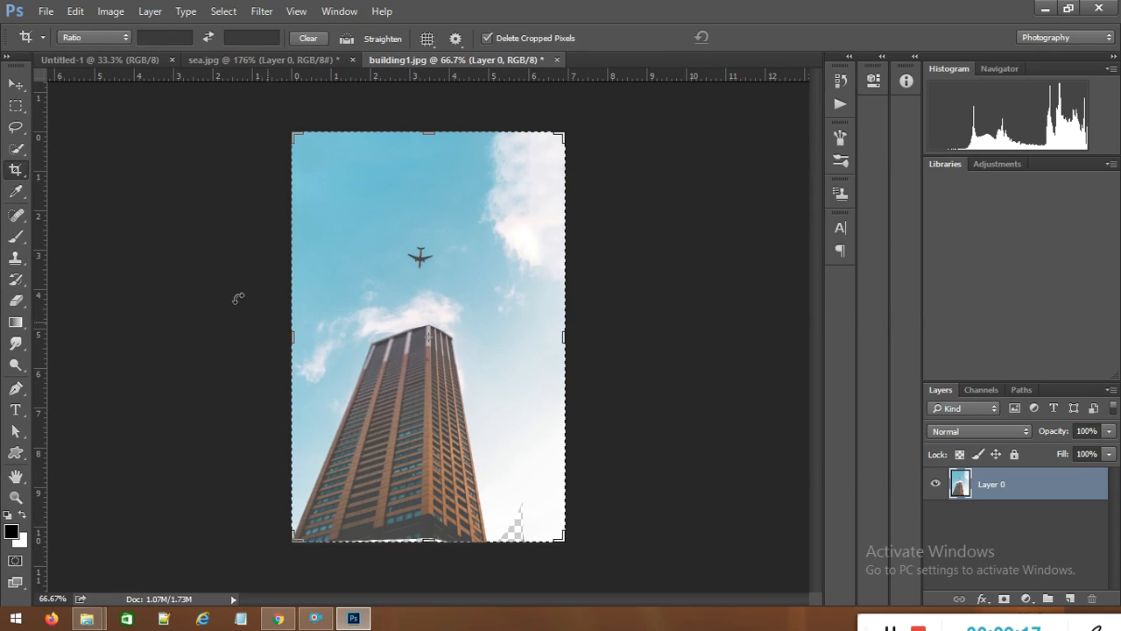
pyautogui.moveTo(432, 541)
pyautogui.mouseDown()
pyautogui.moveTo(436, 516)
pyautogui.moveTo(432, 526)
pyautogui.mouseUp()
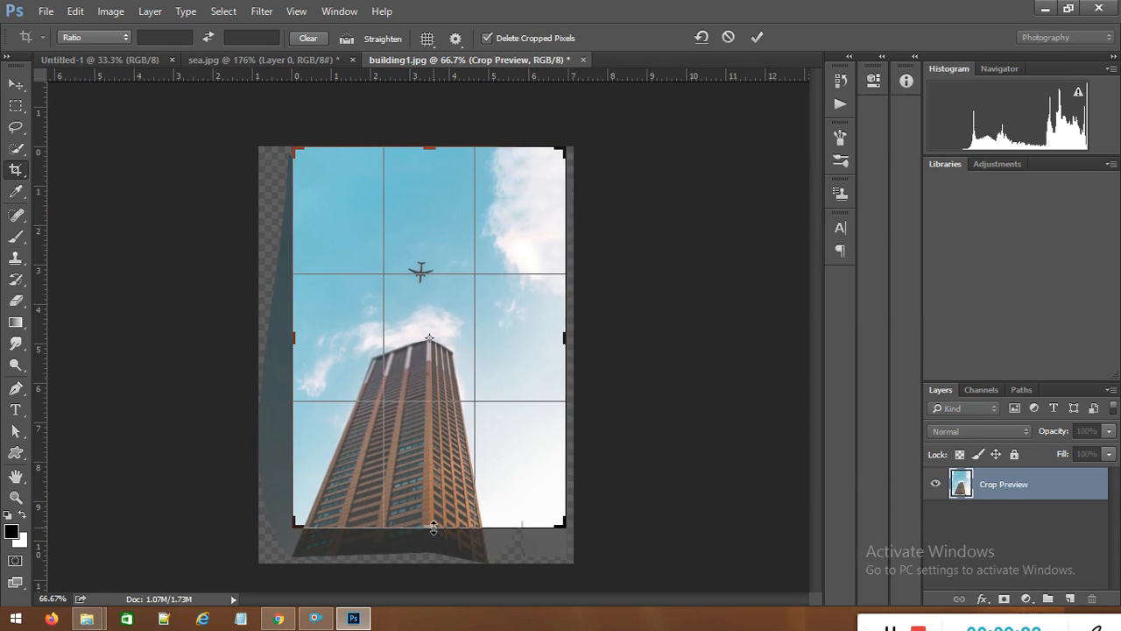
pyautogui.click(758, 37)
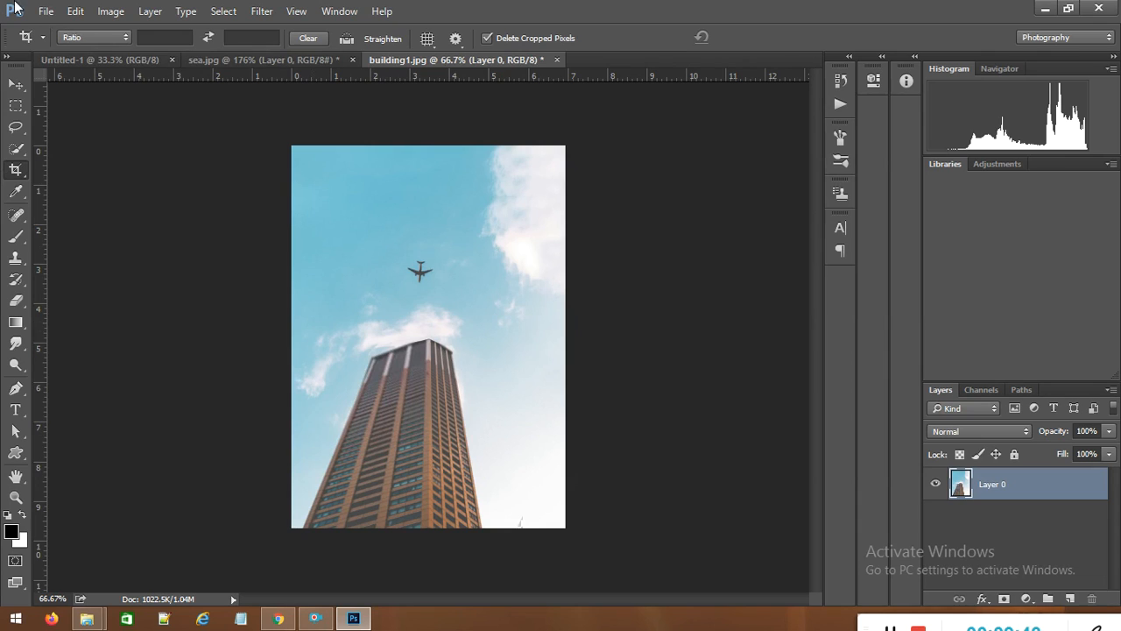
# Step: Open the portrait photo nandita das edit.JPG from the photo folder
pyautogui.click(134, 61)
pyautogui.click(46, 11)
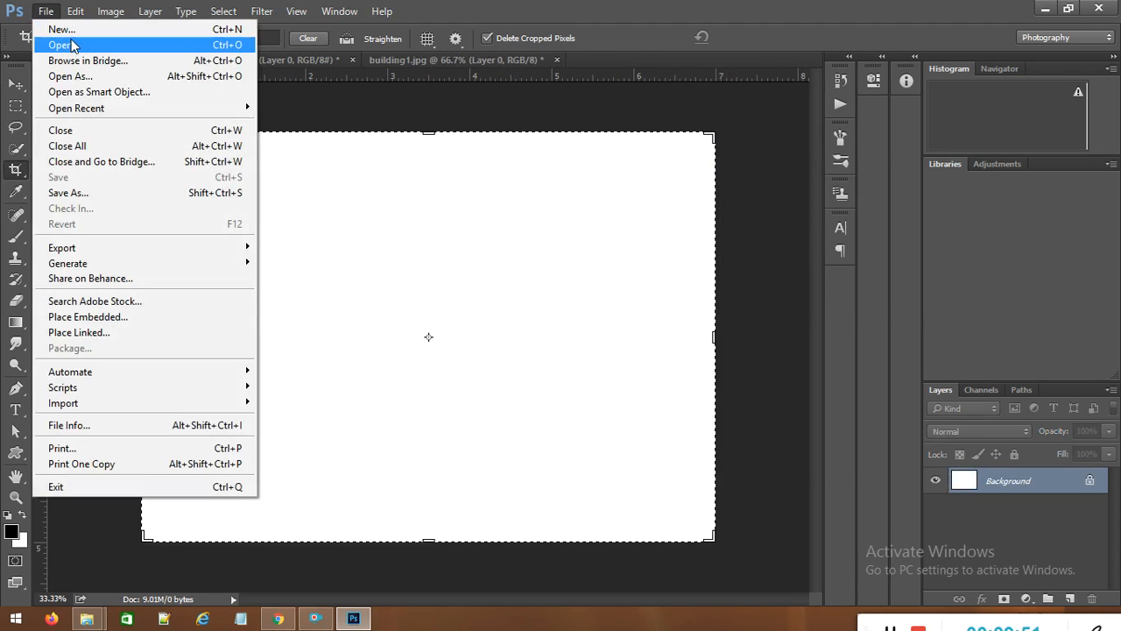
pyautogui.click(74, 48)
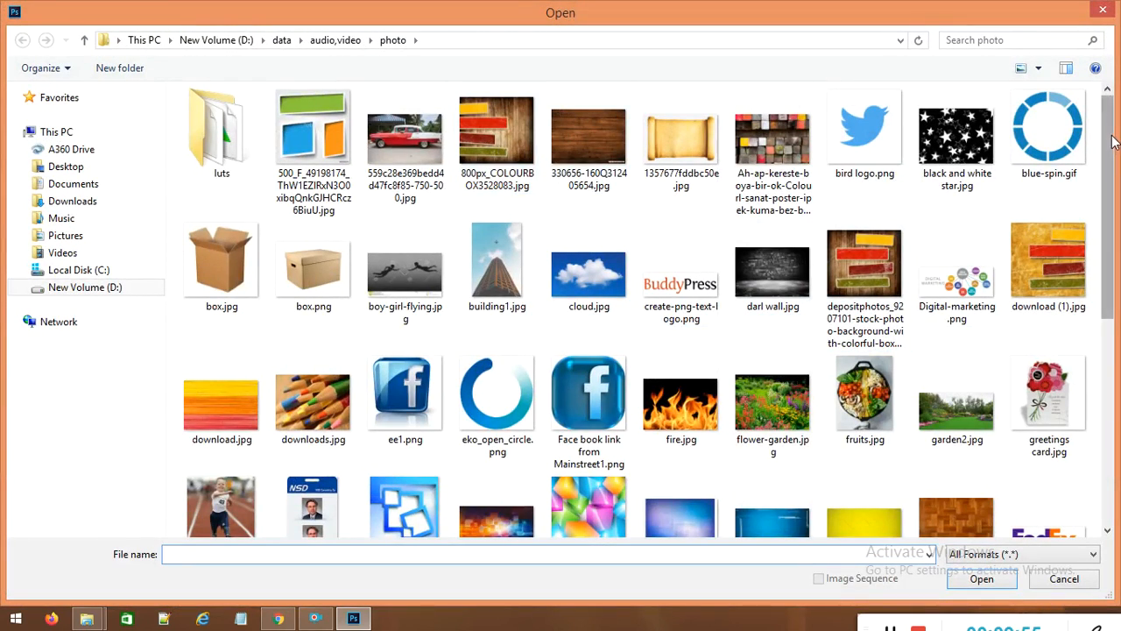
pyautogui.scroll(-3, 920, 131)
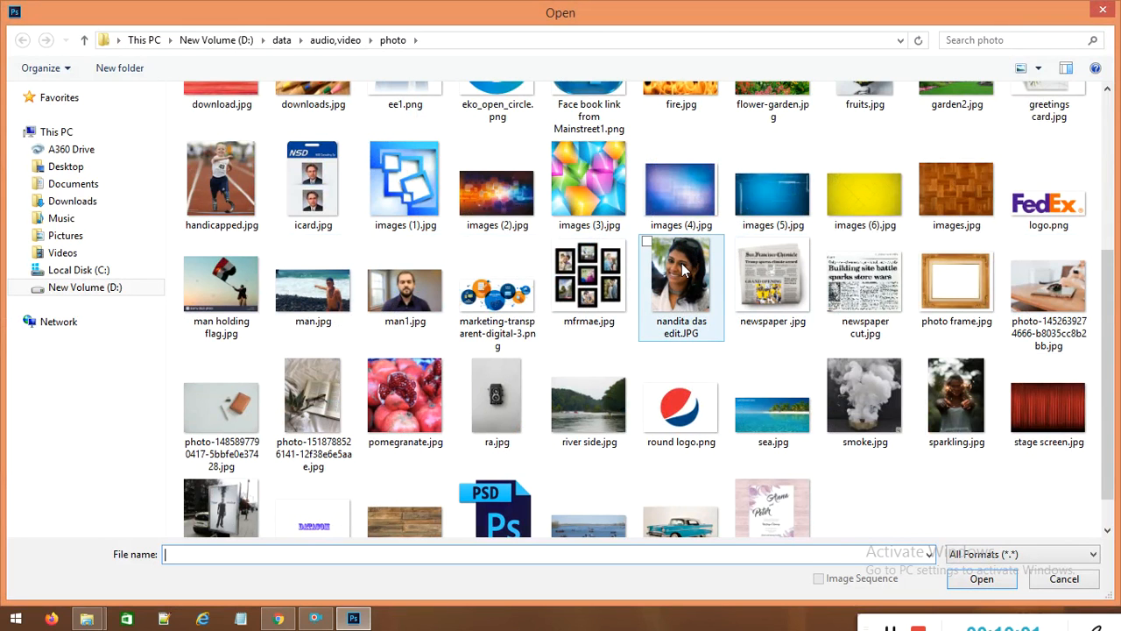
pyautogui.doubleClick(683, 292)
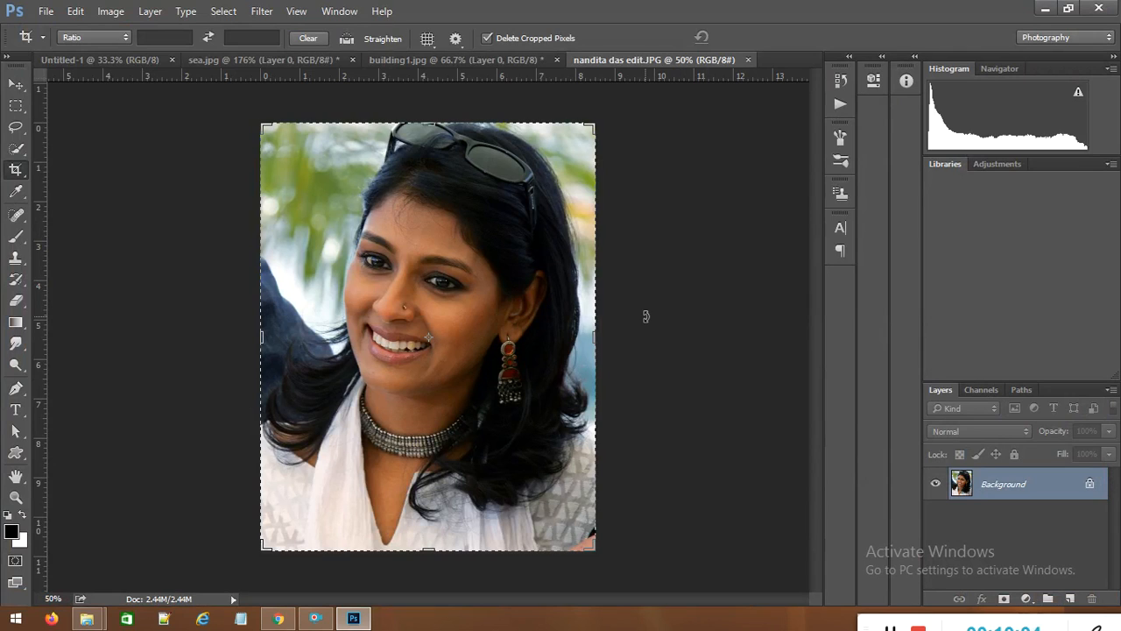
# Step: Leave cropping and convert the portrait's locked Background into a regular layer with the default settings
pyautogui.press('Escape')
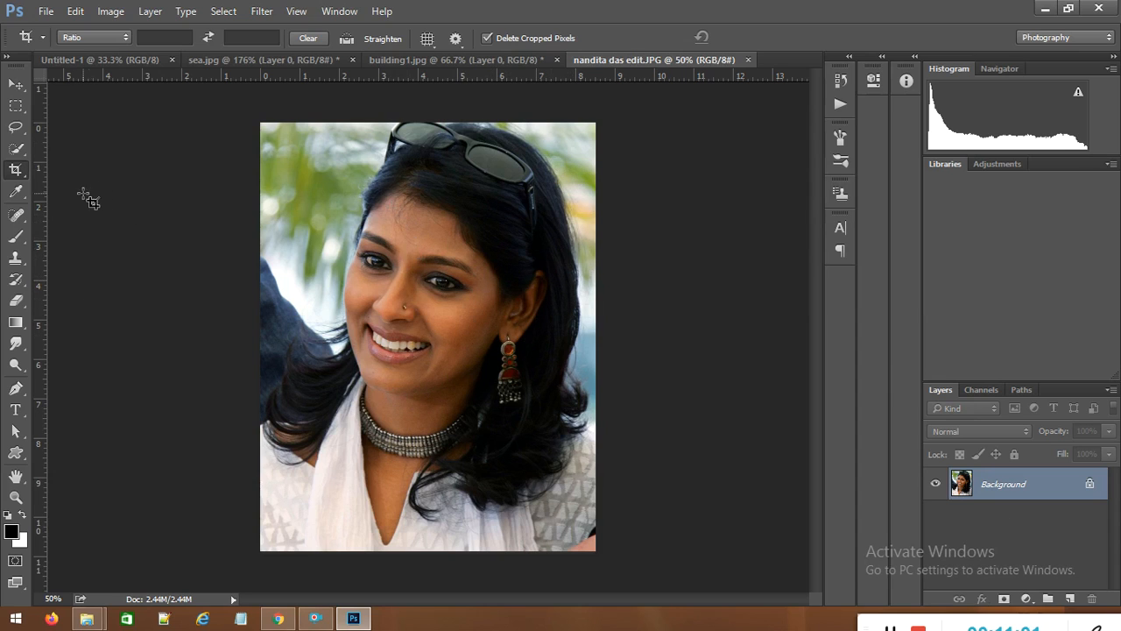
pyautogui.click(16, 85)
pyautogui.doubleClick(1016, 489)
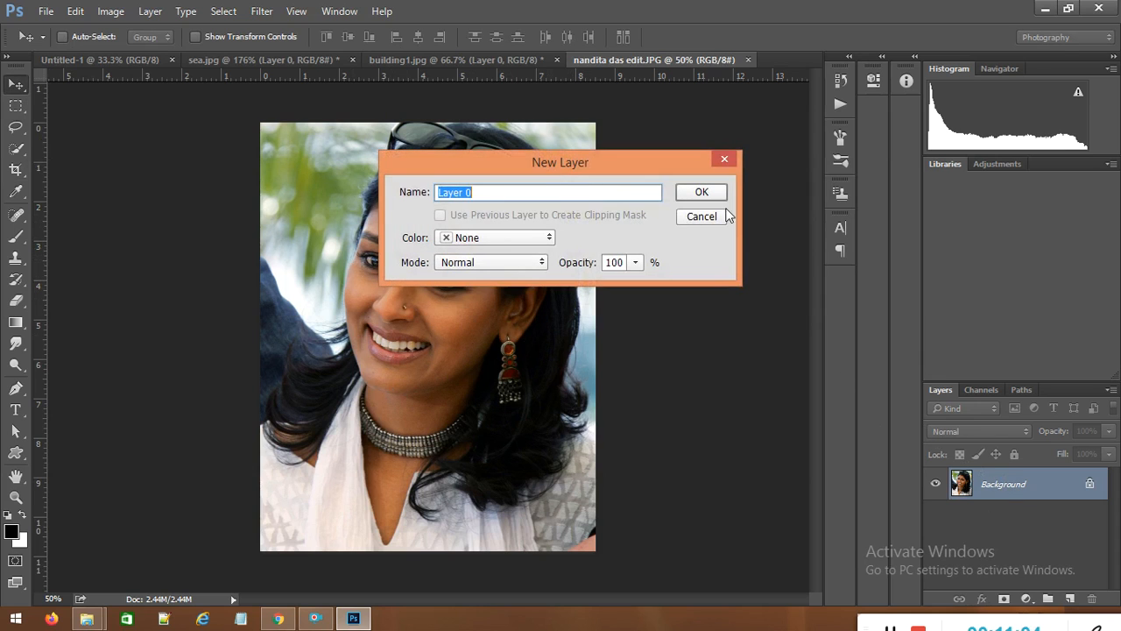
pyautogui.click(705, 192)
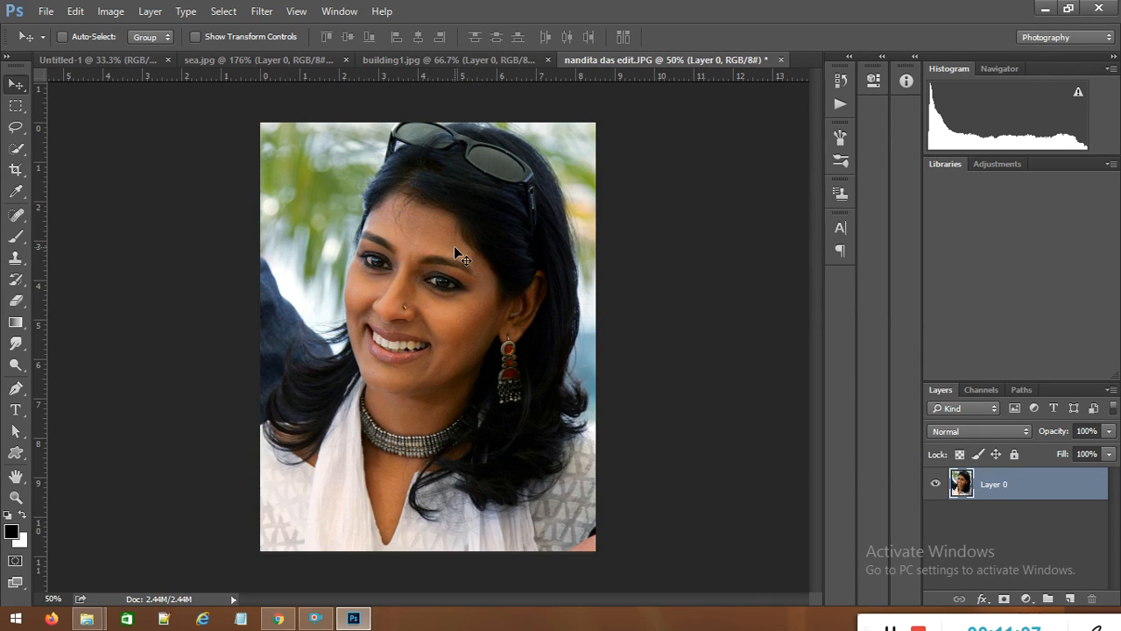
# Step: Start selecting the woman with the Quick Selection tool, covering the left part of her face, hair and clothing in additive mode
pyautogui.click(20, 128)
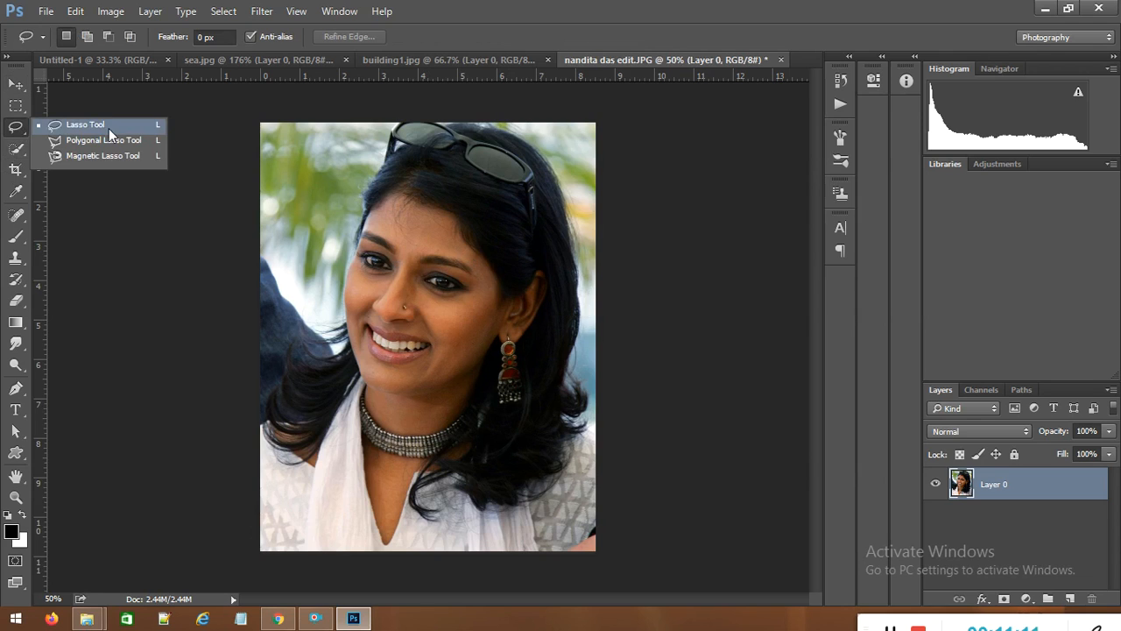
pyautogui.click(17, 151)
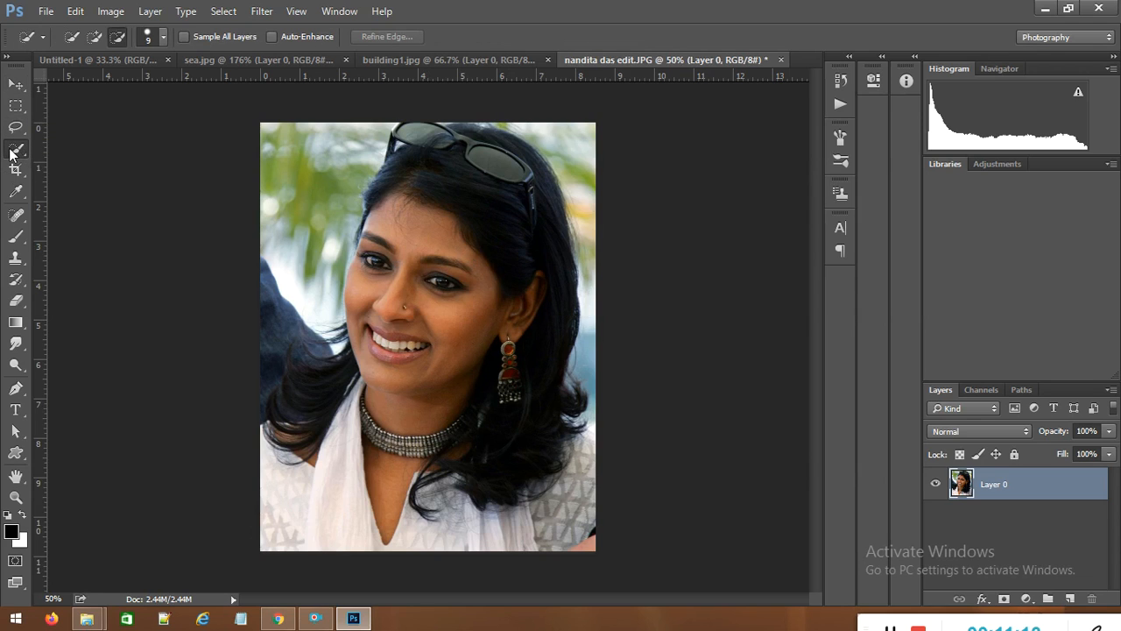
pyautogui.click(16, 149)
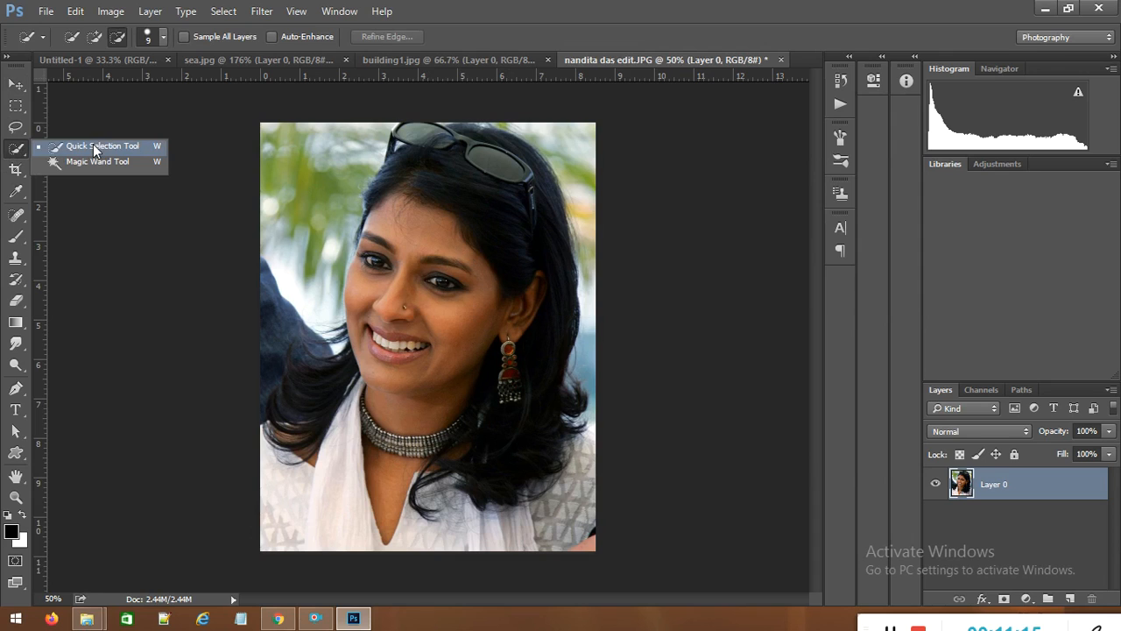
pyautogui.click(95, 147)
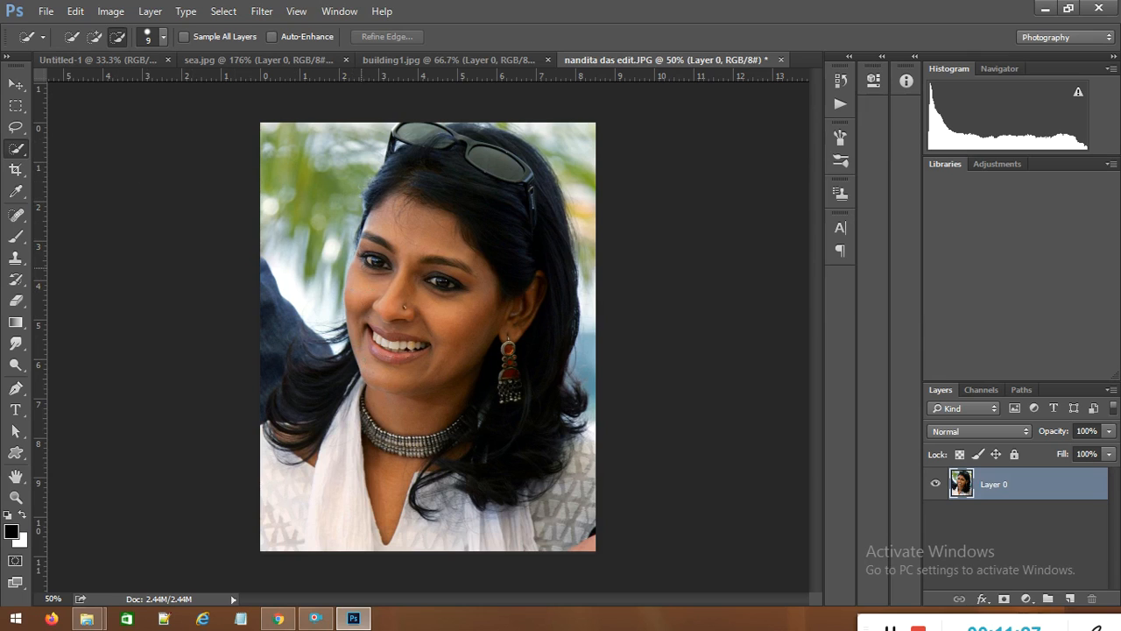
pyautogui.moveTo(349, 281)
pyautogui.mouseDown()
pyautogui.moveTo(375, 372)
pyautogui.moveTo(330, 380)
pyautogui.moveTo(309, 513)
pyautogui.mouseUp()
pyautogui.moveTo(343, 479)
pyautogui.mouseDown()
pyautogui.moveTo(365, 481)
pyautogui.moveTo(358, 396)
pyautogui.moveTo(400, 456)
pyautogui.mouseUp()
pyautogui.moveTo(327, 420)
pyautogui.mouseDown()
pyautogui.moveTo(315, 425)
pyautogui.moveTo(325, 444)
pyautogui.mouseUp()
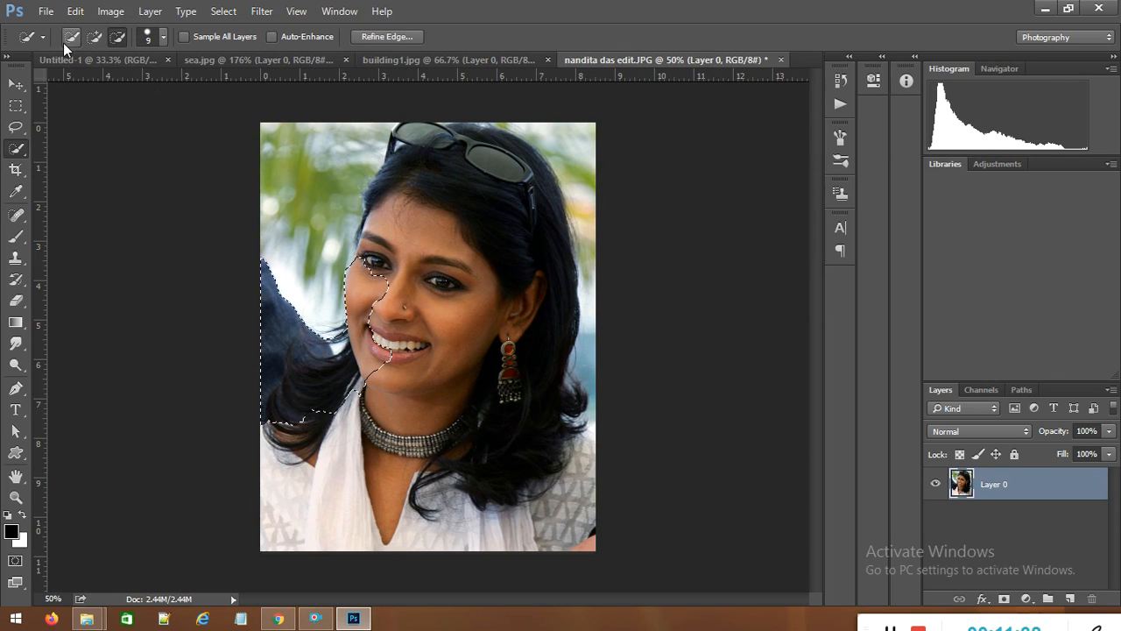
pyautogui.click(94, 38)
pyautogui.moveTo(317, 456); pyautogui.dragTo(317, 520)
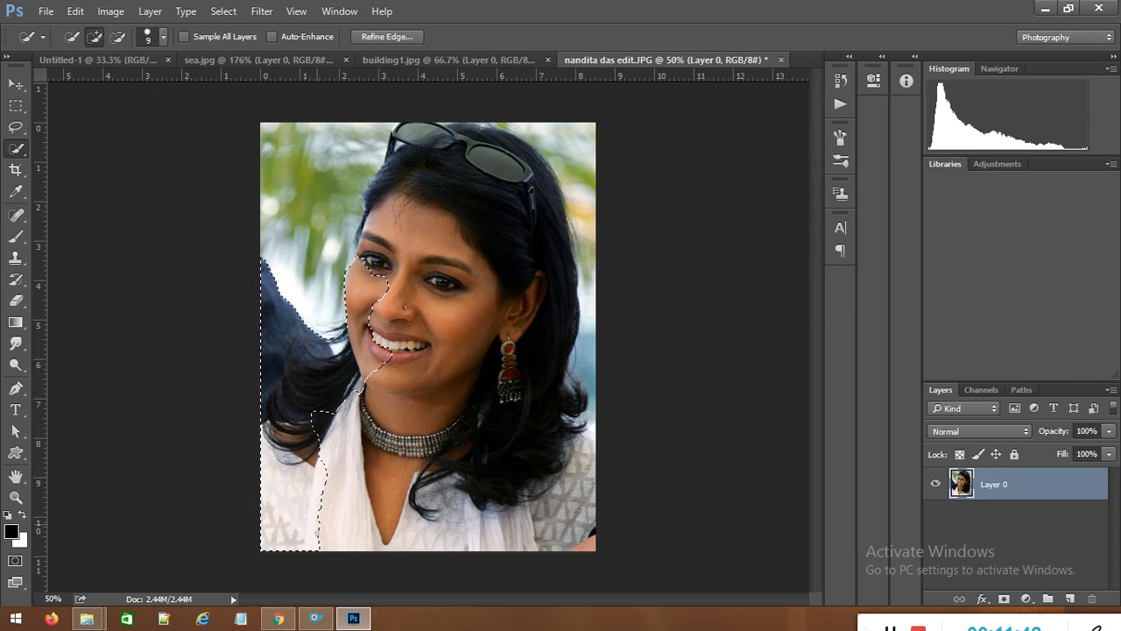
pyautogui.moveTo(333, 427); pyautogui.dragTo(371, 461)
pyautogui.moveTo(328, 409); pyautogui.dragTo(377, 459)
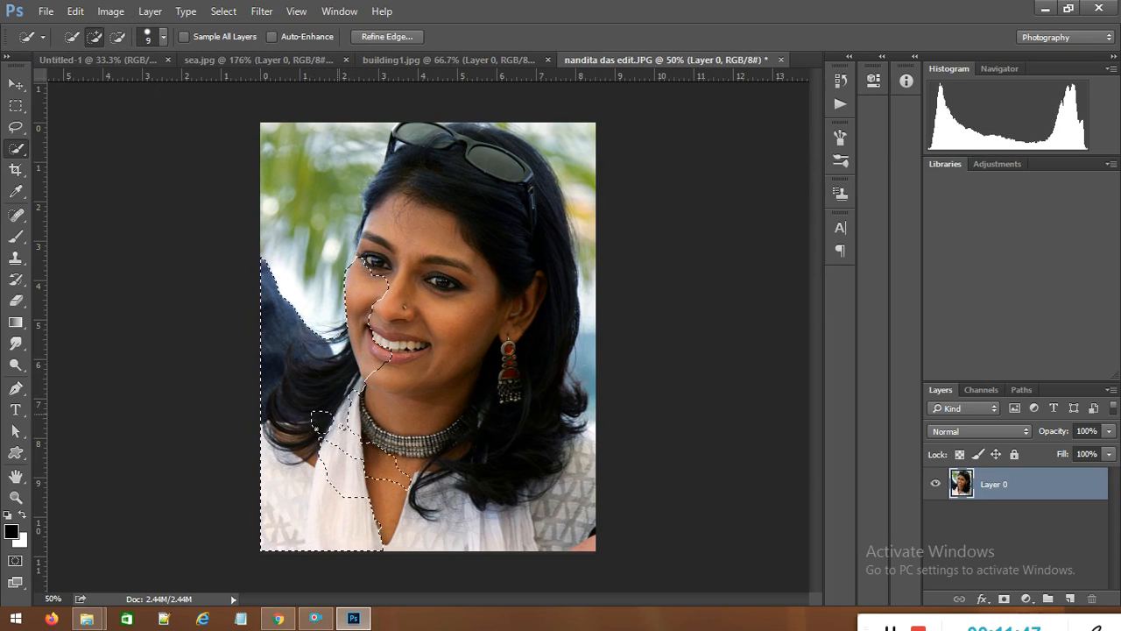
pyautogui.moveTo(340, 426); pyautogui.dragTo(393, 421)
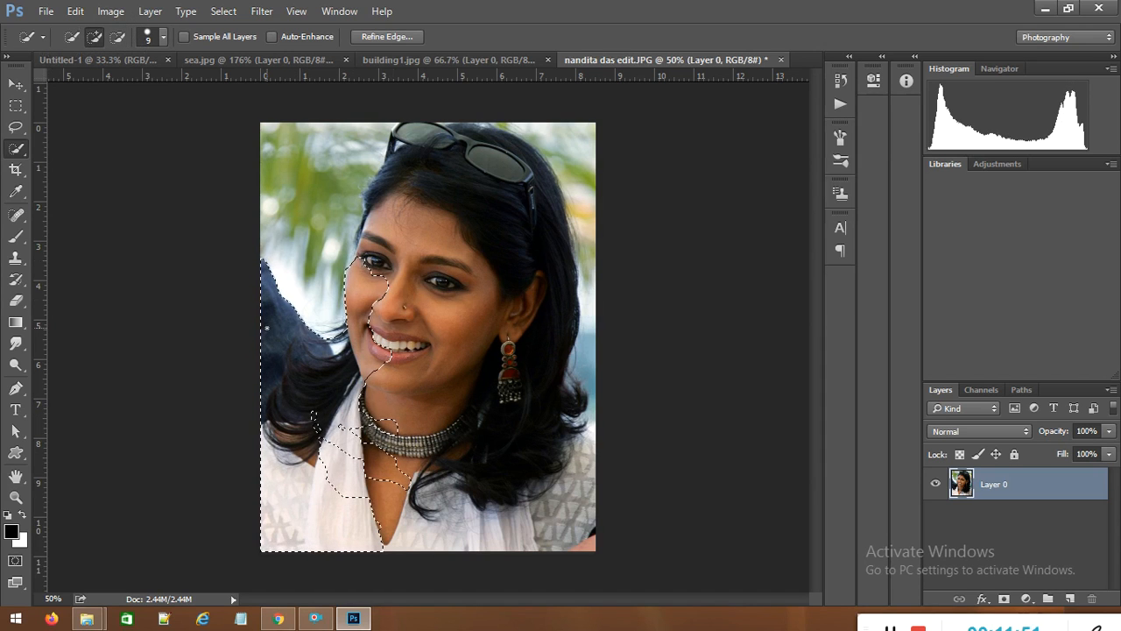
pyautogui.hotkey('ctrl', 'z')
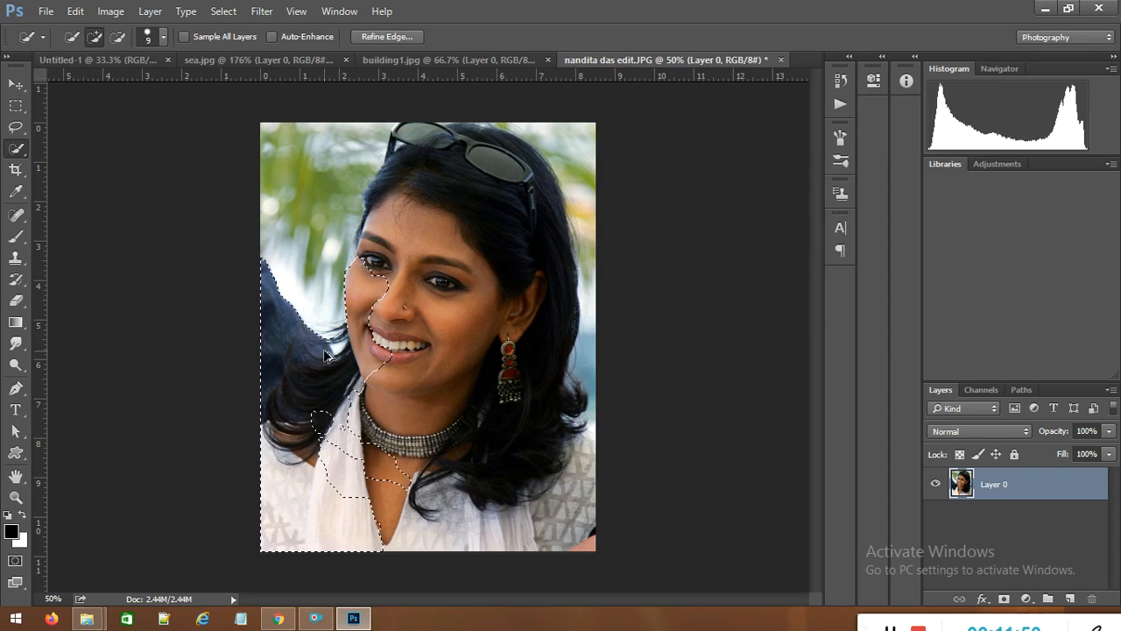
pyautogui.hotkey('ctrl', 'alt', 'z')
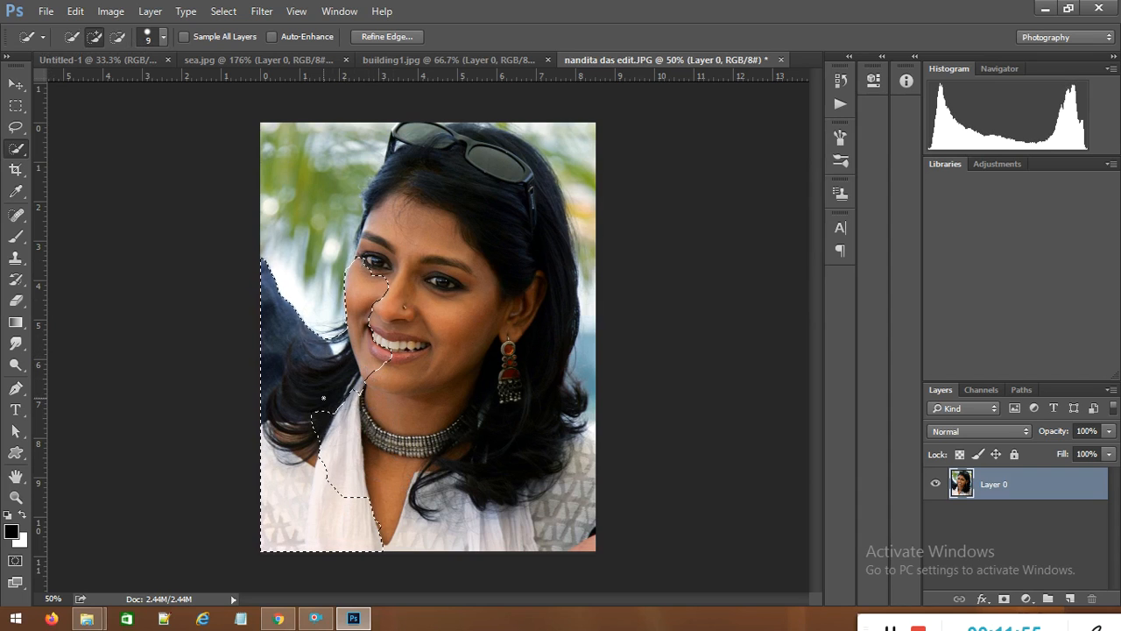
pyautogui.moveTo(312, 416); pyautogui.dragTo(364, 472)
pyautogui.hotkey('ctrl', 'z')
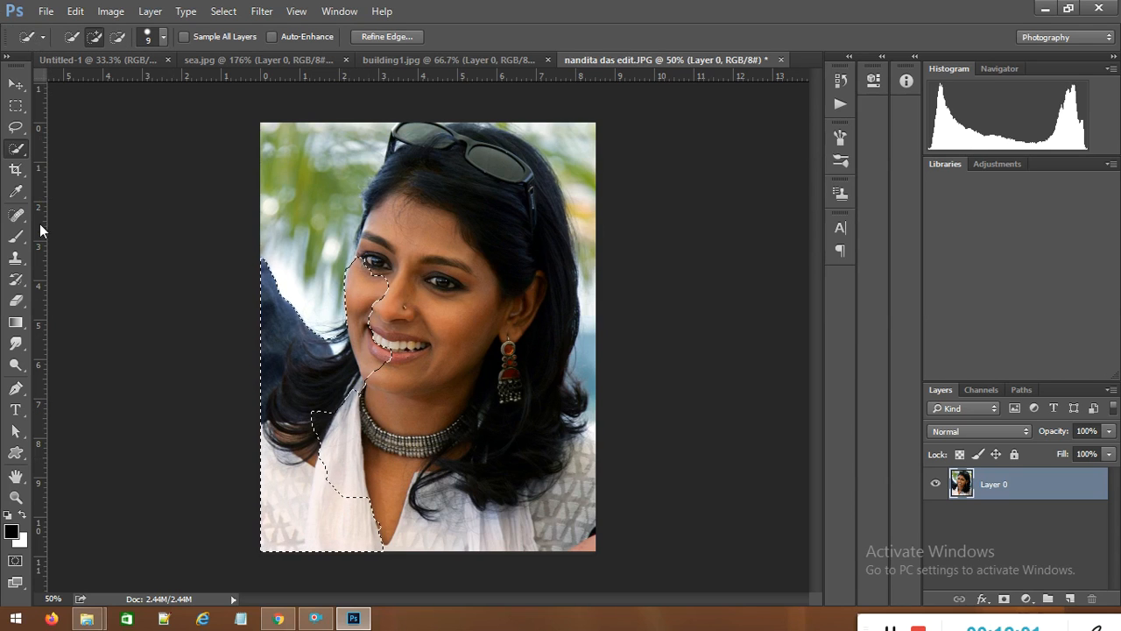
# Step: Enlarge the selection brush to 54 px, undo the faulty scarf strokes, and extend the selection over the woman's whole head and body
pyautogui.click(160, 39)
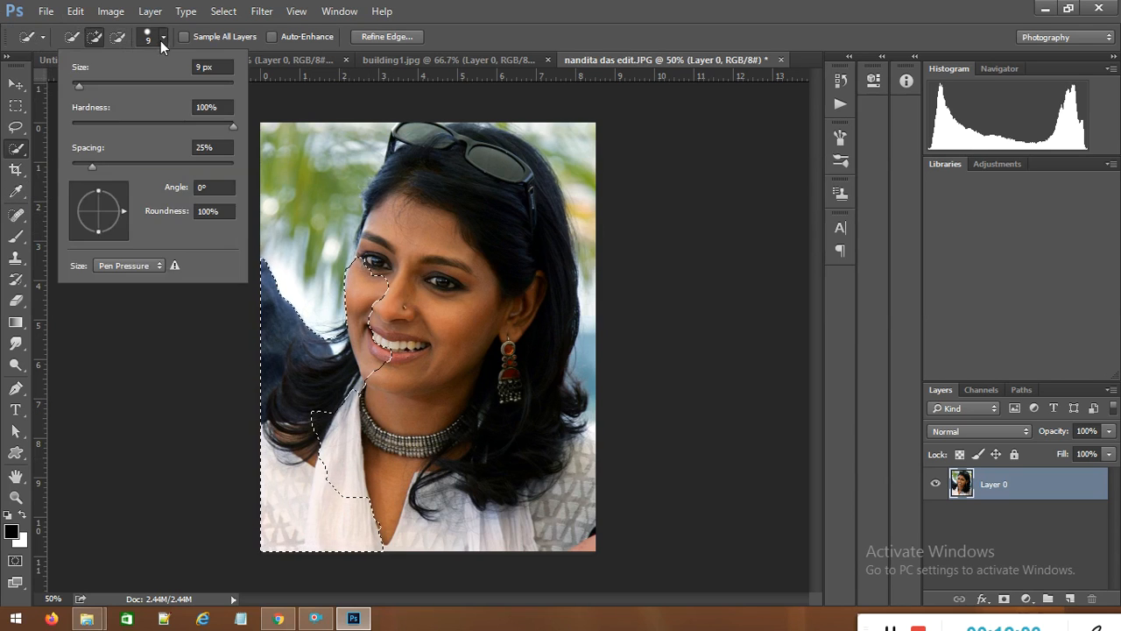
pyautogui.moveTo(79, 87); pyautogui.dragTo(115, 87)
pyautogui.moveTo(322, 394); pyautogui.dragTo(353, 477)
pyautogui.hotkey('ctrl', 'alt', 'z')
pyautogui.hotkey('ctrl', 'alt', 'z')
pyautogui.hotkey('ctrl', 'alt', 'z')
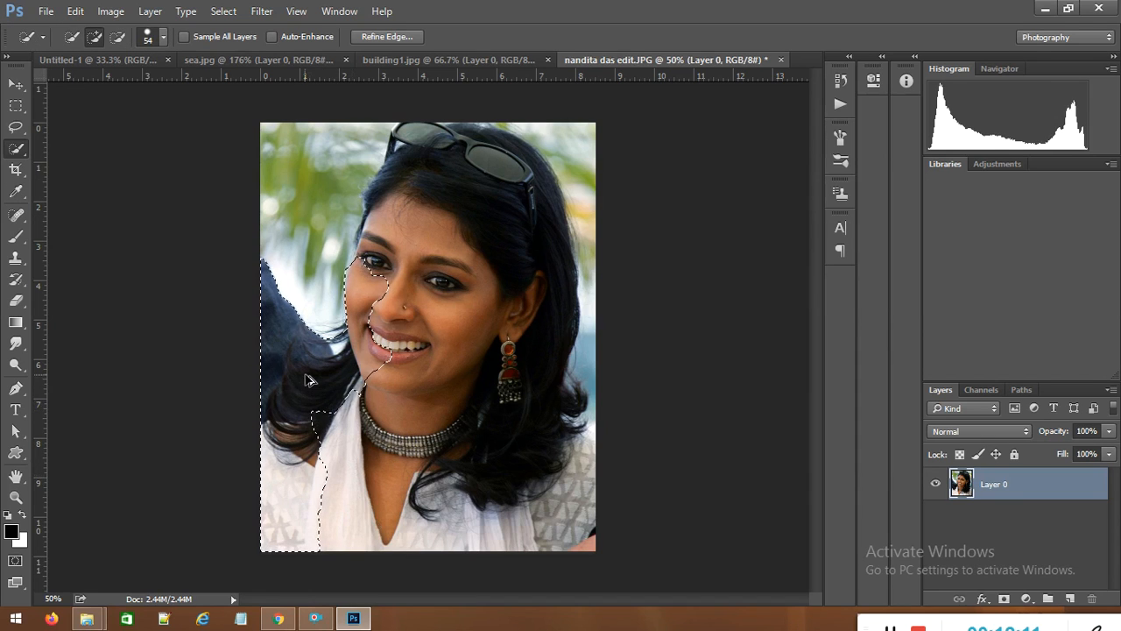
pyautogui.moveTo(297, 393)
pyautogui.mouseDown()
pyautogui.moveTo(274, 442)
pyautogui.moveTo(276, 534)
pyautogui.moveTo(304, 475)
pyautogui.moveTo(288, 464)
pyautogui.moveTo(285, 435)
pyautogui.moveTo(313, 419)
pyautogui.moveTo(335, 422)
pyautogui.moveTo(295, 449)
pyautogui.moveTo(316, 453)
pyautogui.moveTo(332, 498)
pyautogui.moveTo(362, 408)
pyautogui.moveTo(329, 457)
pyautogui.moveTo(329, 424)
pyautogui.moveTo(369, 337)
pyautogui.moveTo(377, 385)
pyautogui.moveTo(367, 498)
pyautogui.moveTo(338, 447)
pyautogui.moveTo(350, 483)
pyautogui.moveTo(386, 516)
pyautogui.moveTo(362, 517)
pyautogui.moveTo(383, 538)
pyautogui.moveTo(588, 538)
pyautogui.moveTo(598, 506)
pyautogui.moveTo(584, 475)
pyautogui.moveTo(511, 431)
pyautogui.moveTo(436, 466)
pyautogui.moveTo(390, 453)
pyautogui.moveTo(404, 469)
pyautogui.moveTo(388, 497)
pyautogui.moveTo(423, 506)
pyautogui.moveTo(385, 484)
pyautogui.moveTo(416, 505)
pyautogui.moveTo(423, 293)
pyautogui.moveTo(396, 320)
pyautogui.moveTo(395, 207)
pyautogui.moveTo(452, 233)
pyautogui.moveTo(469, 217)
pyautogui.moveTo(511, 314)
pyautogui.mouseUp()
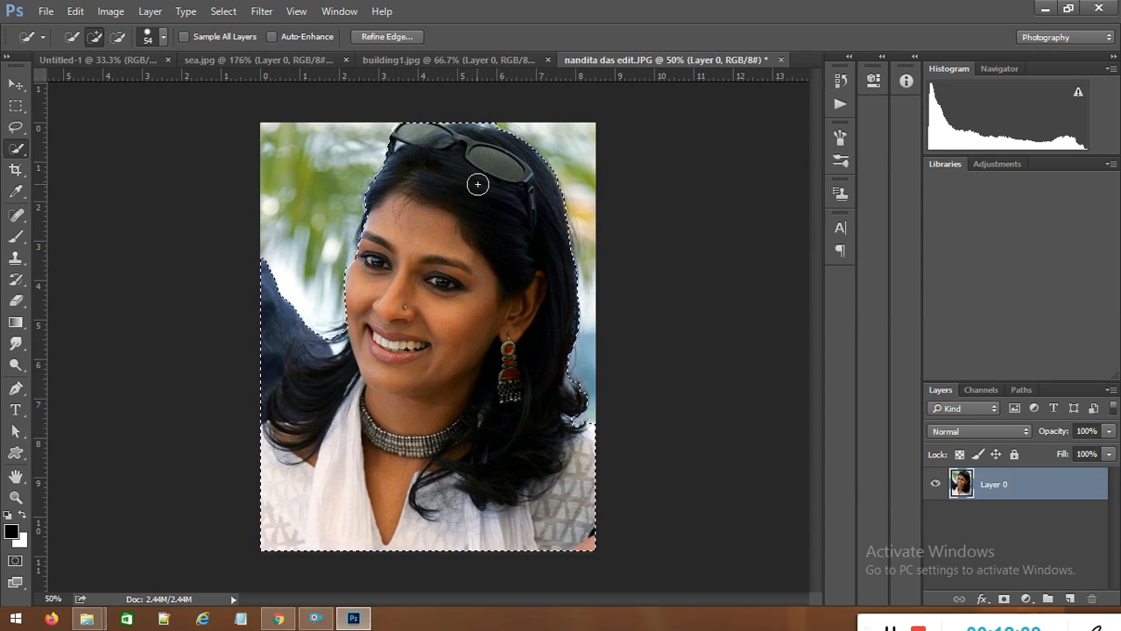
# Step: Switch Quick Selection to subtract mode, reduce the brush to 16 px, and remove the background around the hair curl above the shoulder from the selection
pyautogui.click(120, 36)
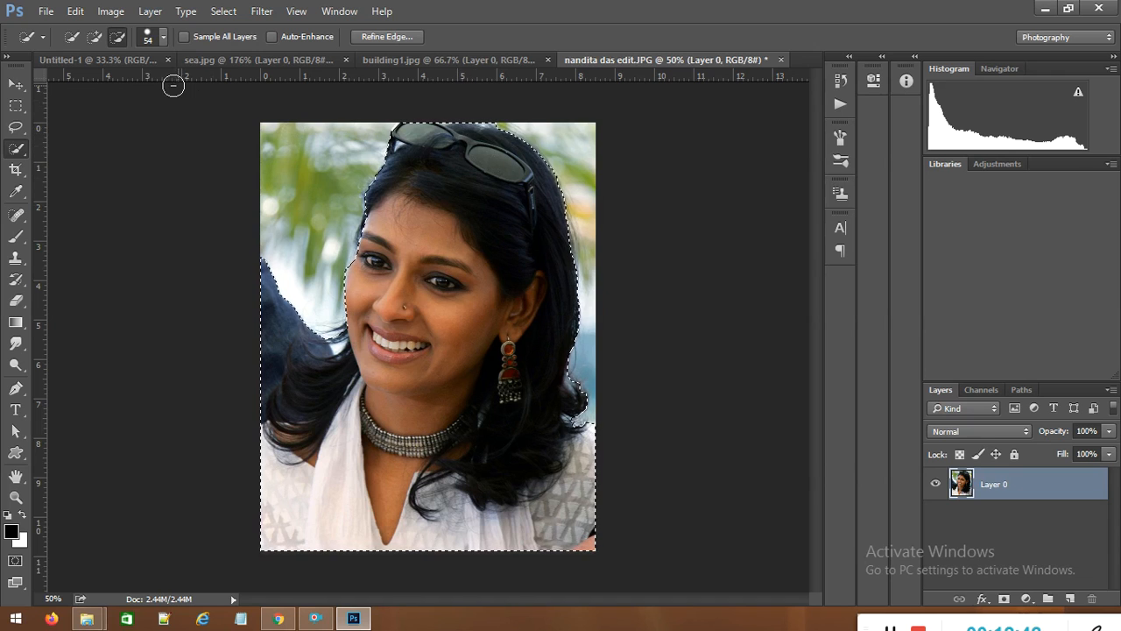
pyautogui.click(163, 37)
pyautogui.moveTo(116, 88); pyautogui.dragTo(86, 93)
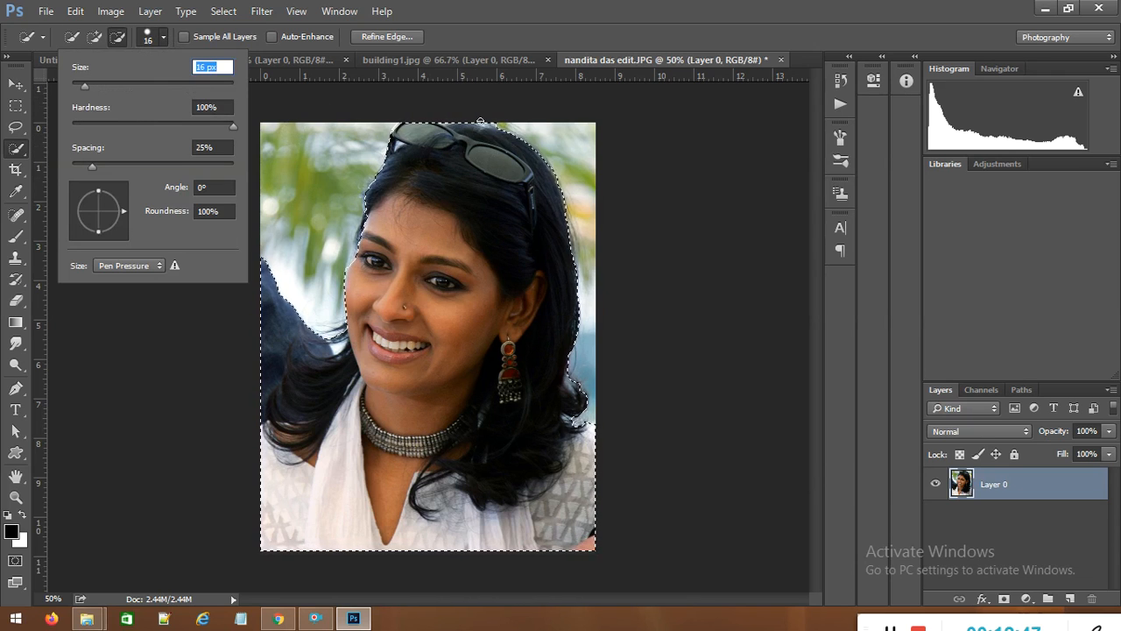
pyautogui.press('Return')
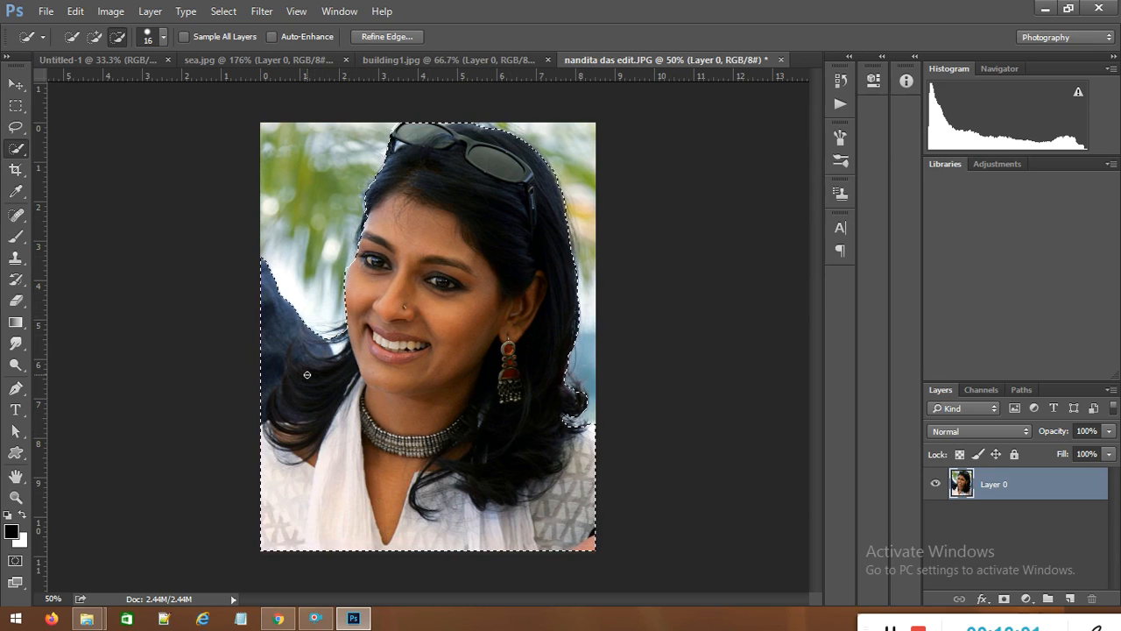
# Step: Refine the selection outline along the woman's hair, alternating between adding missed hair and subtracting stray background with the Quick Selection tool
pyautogui.click(93, 37)
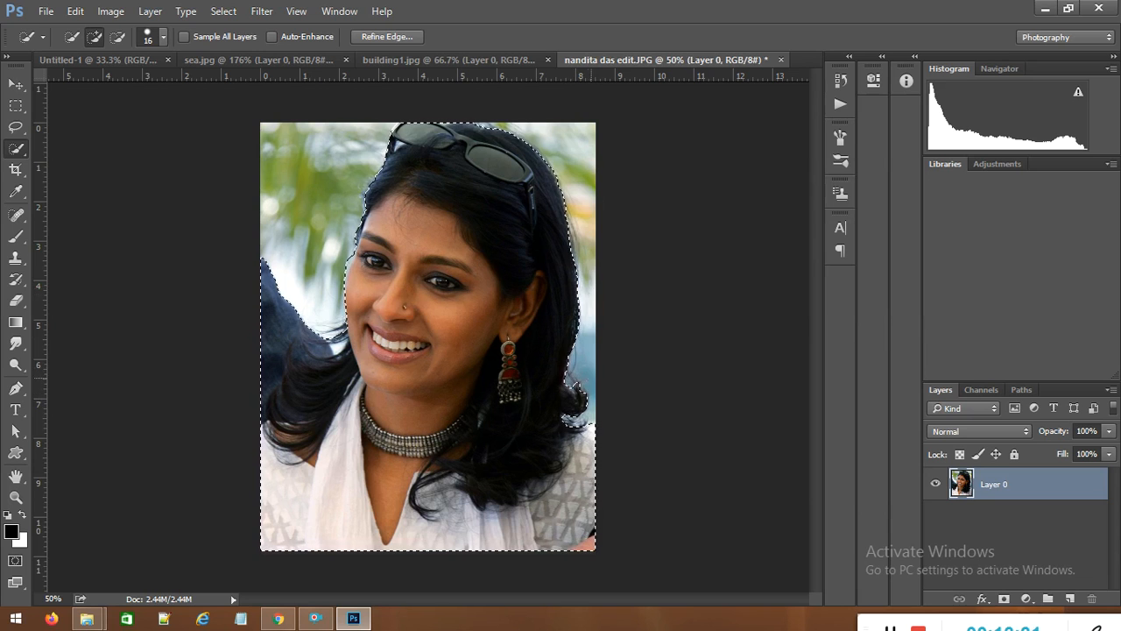
pyautogui.scroll(5, 532, 266)
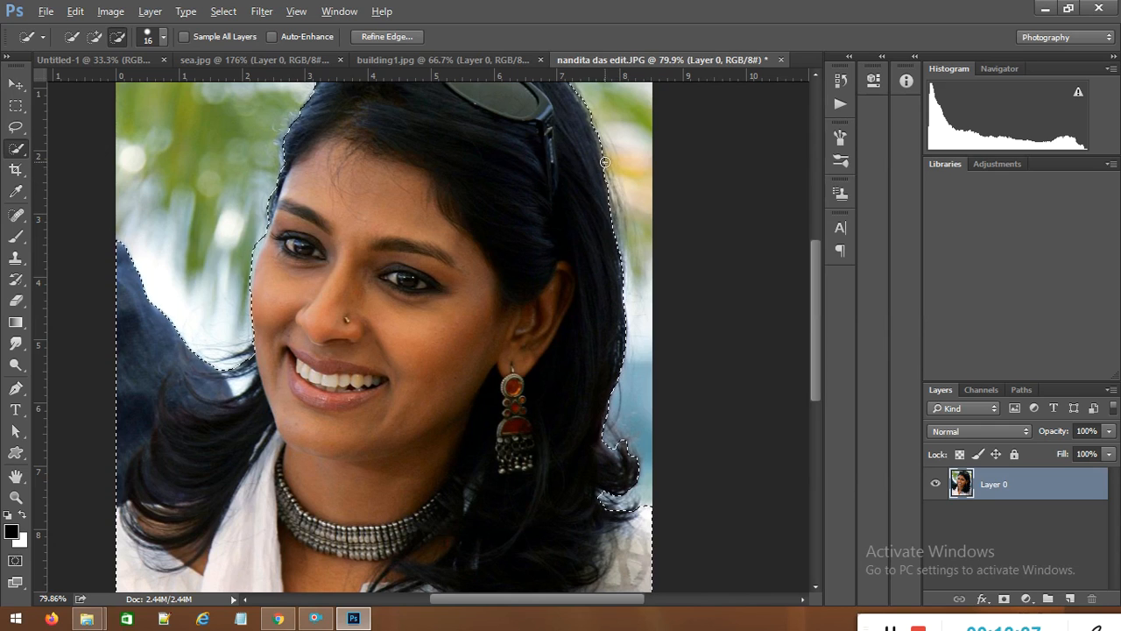
pyautogui.scroll(-1, 599, 360)
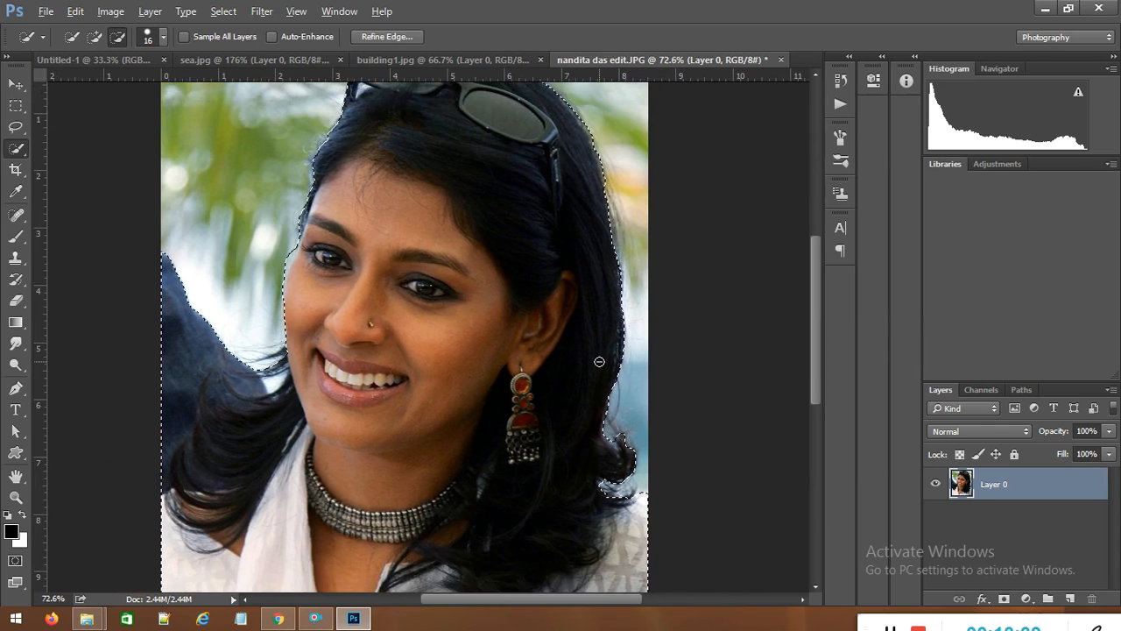
pyautogui.scroll(-2, 592, 346)
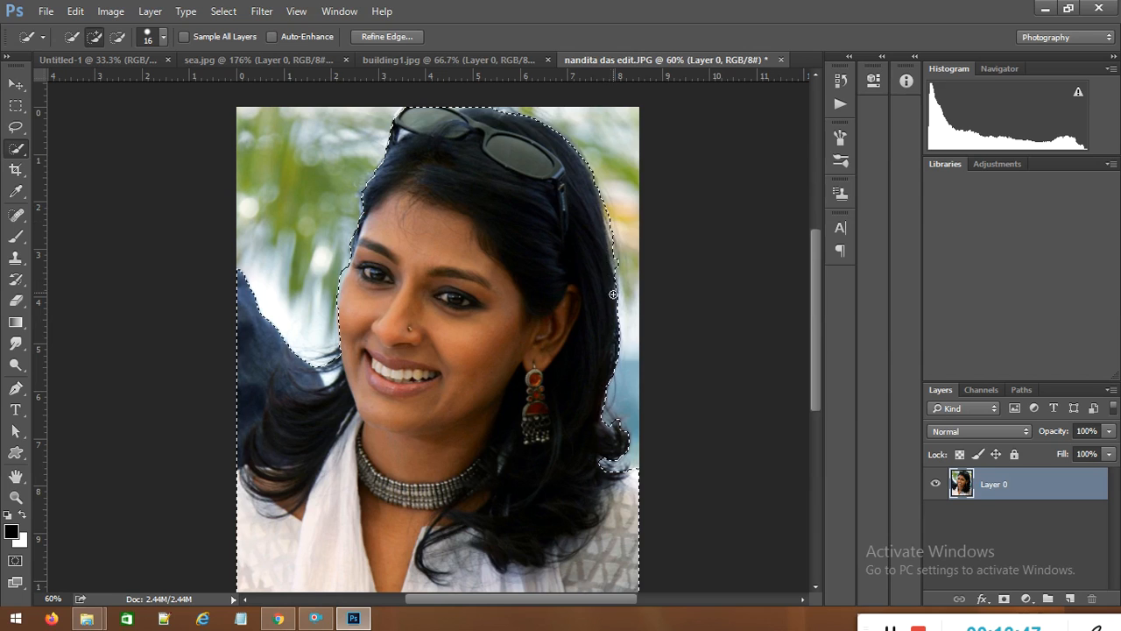
pyautogui.click(117, 37)
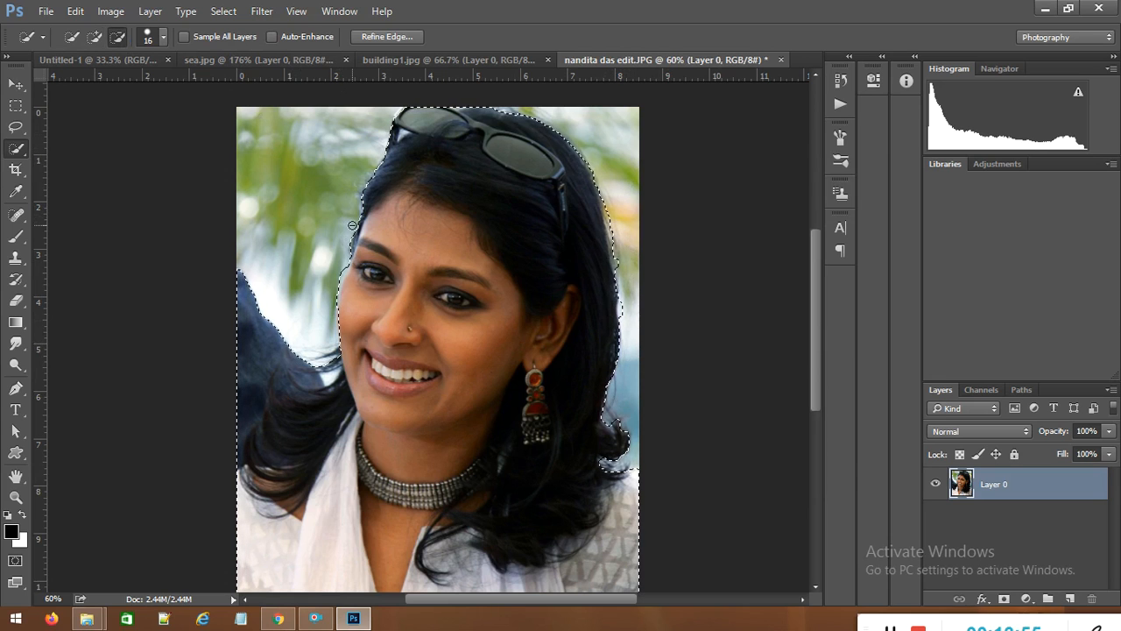
pyautogui.click(95, 37)
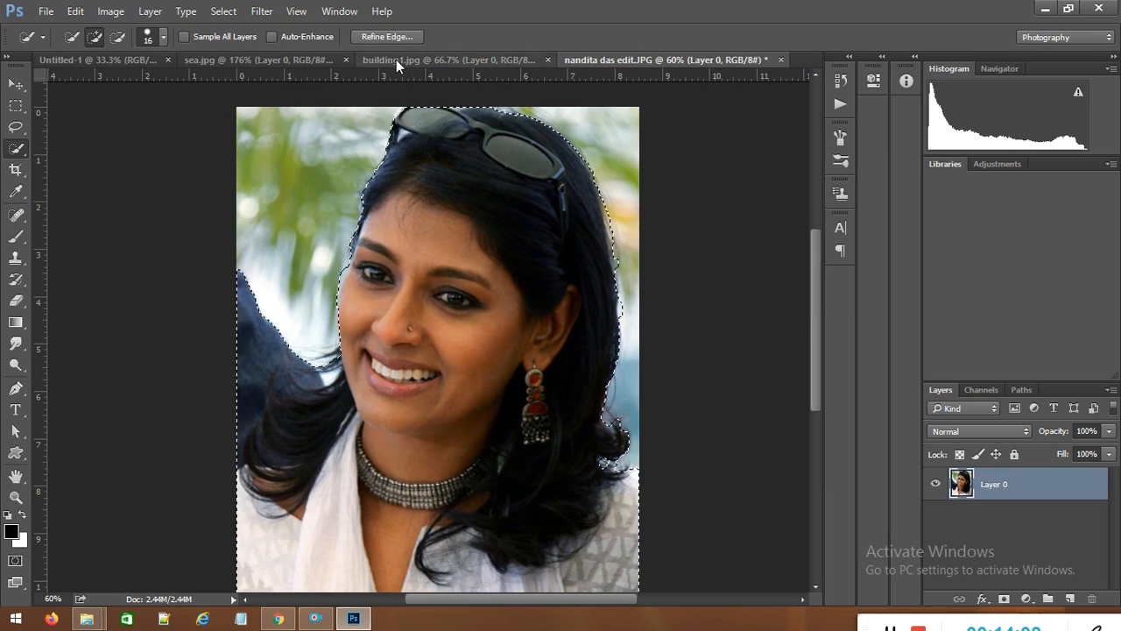
# Step: Start Refine Edge on the woman's selection and set the edge detection radius to 3.9 px
pyautogui.click(388, 36)
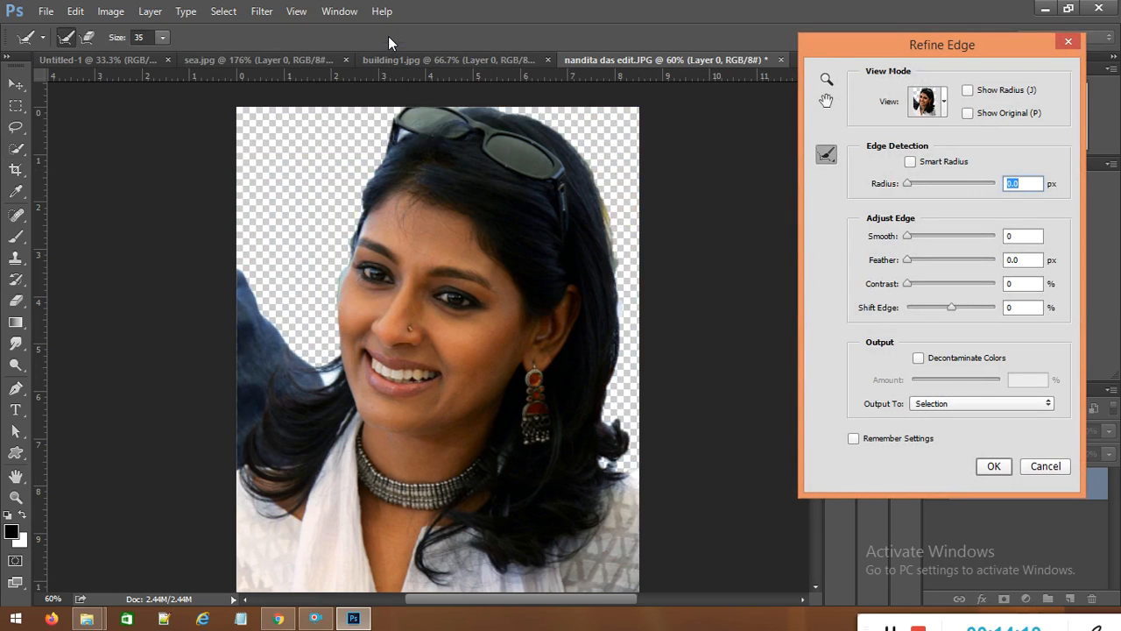
pyautogui.moveTo(908, 182); pyautogui.dragTo(923, 184)
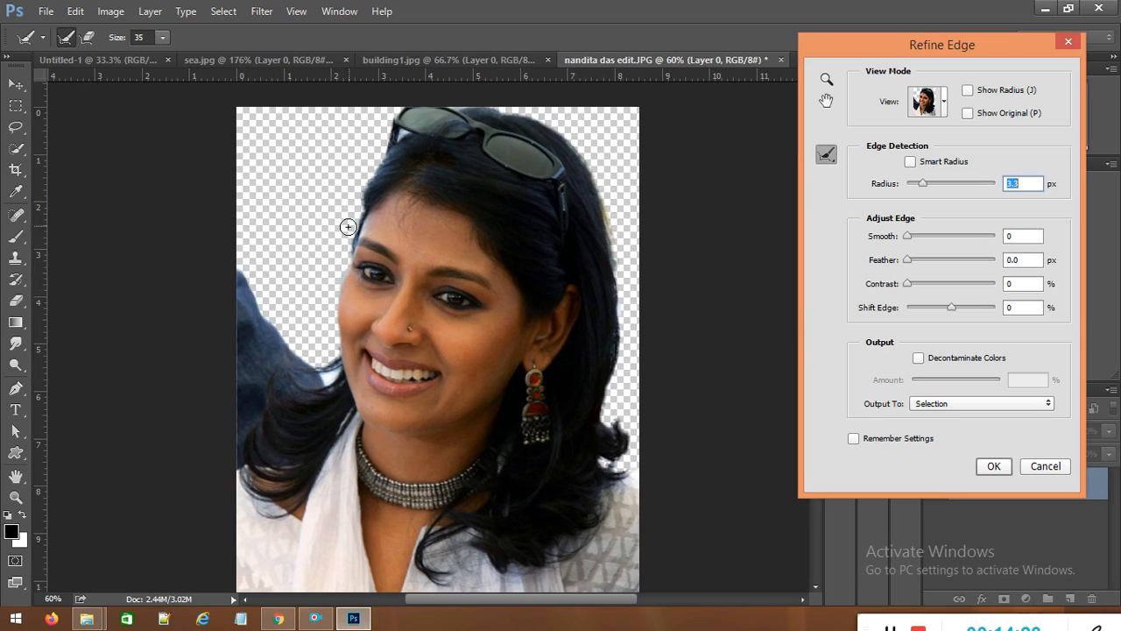
pyautogui.scroll(4, 385, 242)
pyautogui.scroll(2, 373, 205)
pyautogui.moveTo(625, 452)
pyautogui.mouseDown()
pyautogui.moveTo(605, 405)
pyautogui.moveTo(623, 287)
pyautogui.moveTo(605, 203)
pyautogui.moveTo(559, 130)
pyautogui.moveTo(528, 115)
pyautogui.moveTo(417, 102)
pyautogui.moveTo(391, 117)
pyautogui.moveTo(361, 189)
pyautogui.moveTo(340, 282)
pyautogui.moveTo(342, 347)
pyautogui.moveTo(329, 368)
pyautogui.moveTo(293, 349)
pyautogui.moveTo(239, 264)
pyautogui.moveTo(185, 278)
pyautogui.mouseUp()
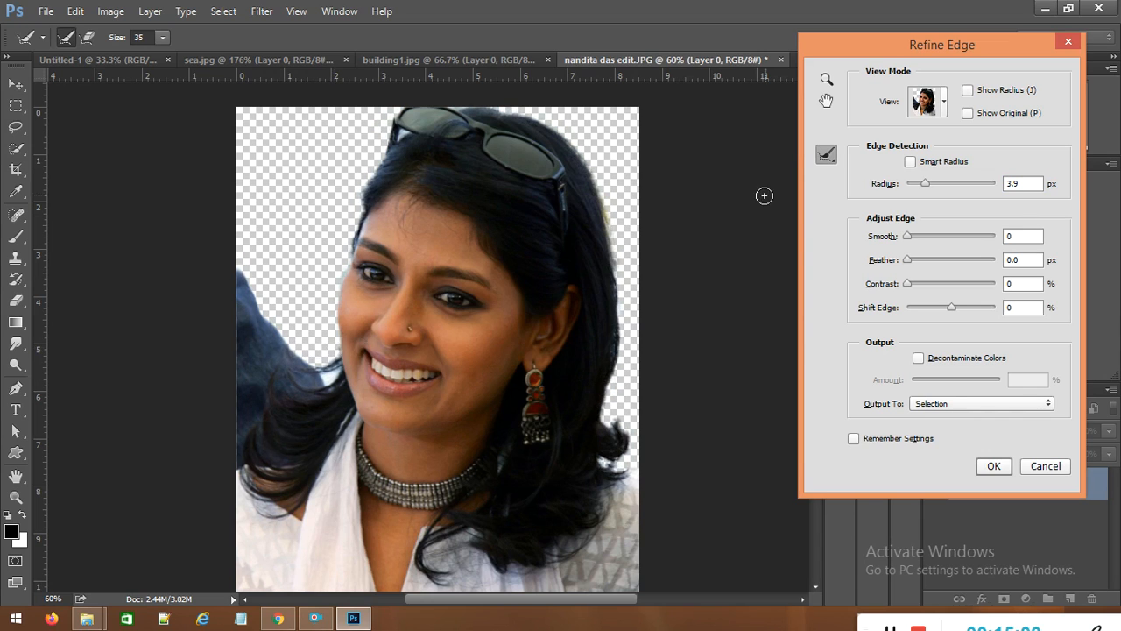
# Step: Brush the Refine Radius tool along the hair edges on both sides of the woman's head and beside her forehead
pyautogui.moveTo(616, 206)
pyautogui.mouseDown()
pyautogui.moveTo(603, 188)
pyautogui.moveTo(620, 298)
pyautogui.mouseUp()
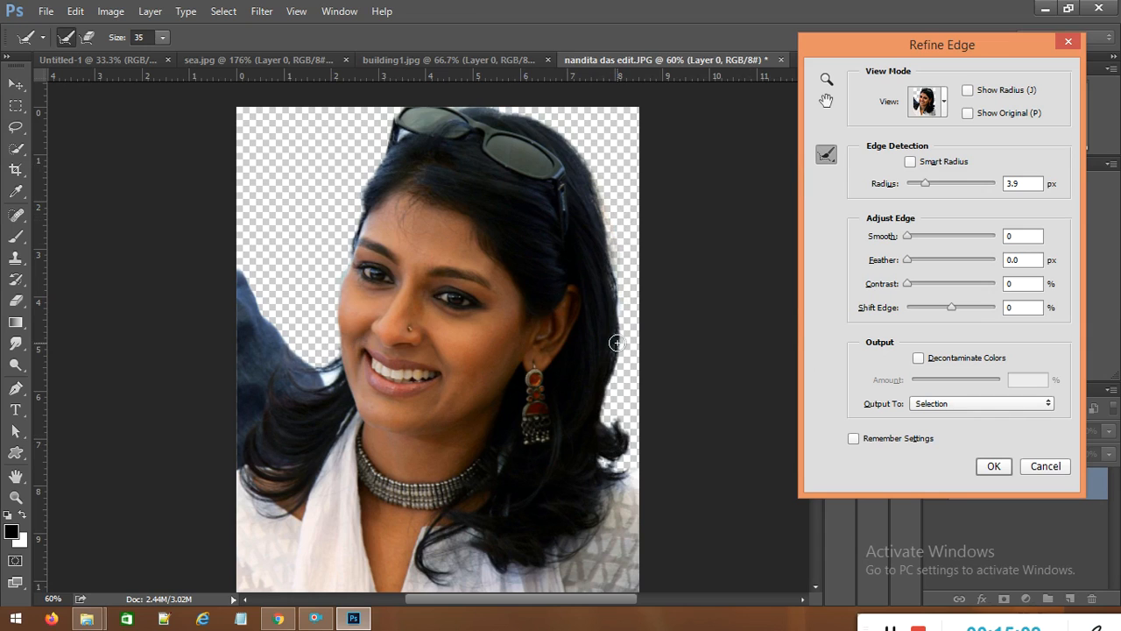
pyautogui.moveTo(635, 467)
pyautogui.mouseDown()
pyautogui.moveTo(605, 465)
pyautogui.moveTo(626, 466)
pyautogui.mouseUp()
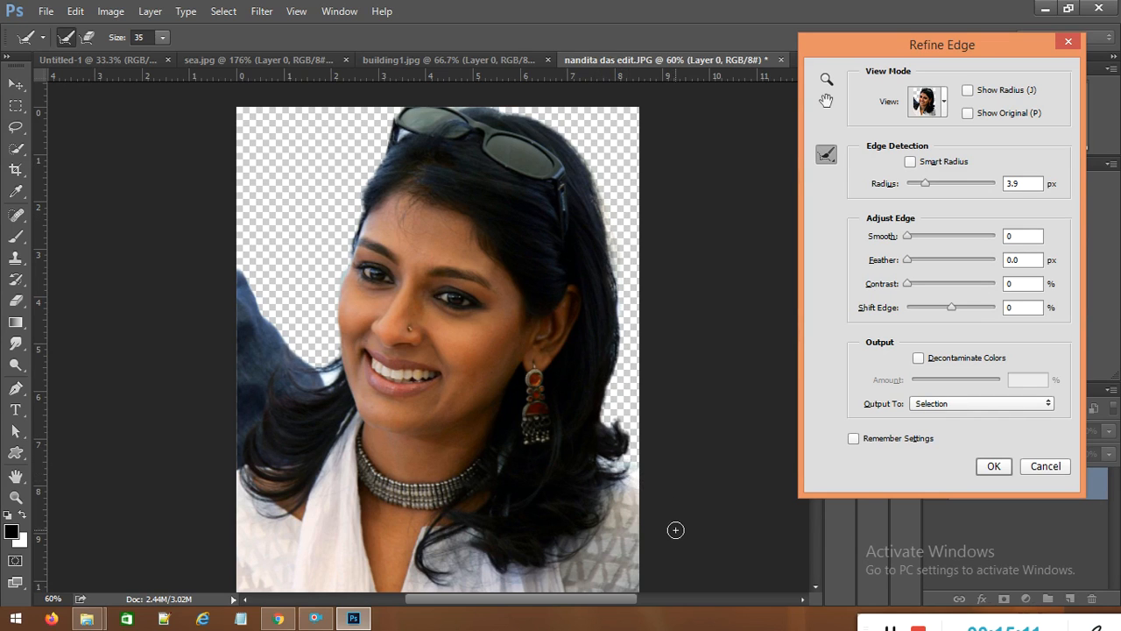
pyautogui.moveTo(362, 215); pyautogui.dragTo(342, 302)
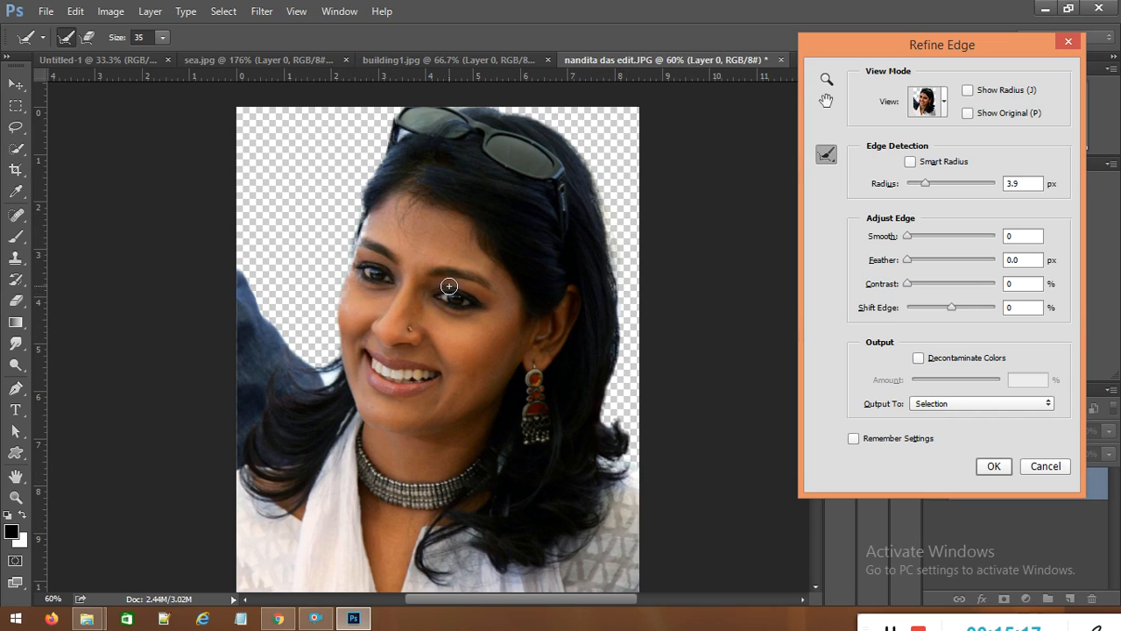
pyautogui.moveTo(358, 209); pyautogui.dragTo(335, 285)
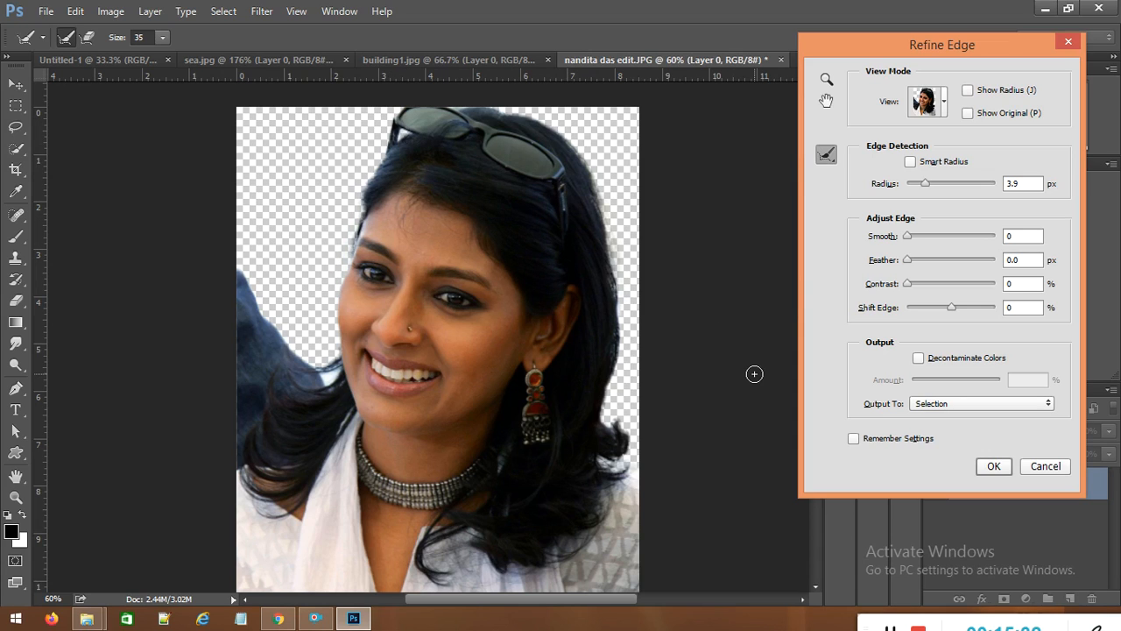
# Step: Output the refined selection to a new layer and apply Refine Edge
pyautogui.click(960, 408)
pyautogui.click(937, 437)
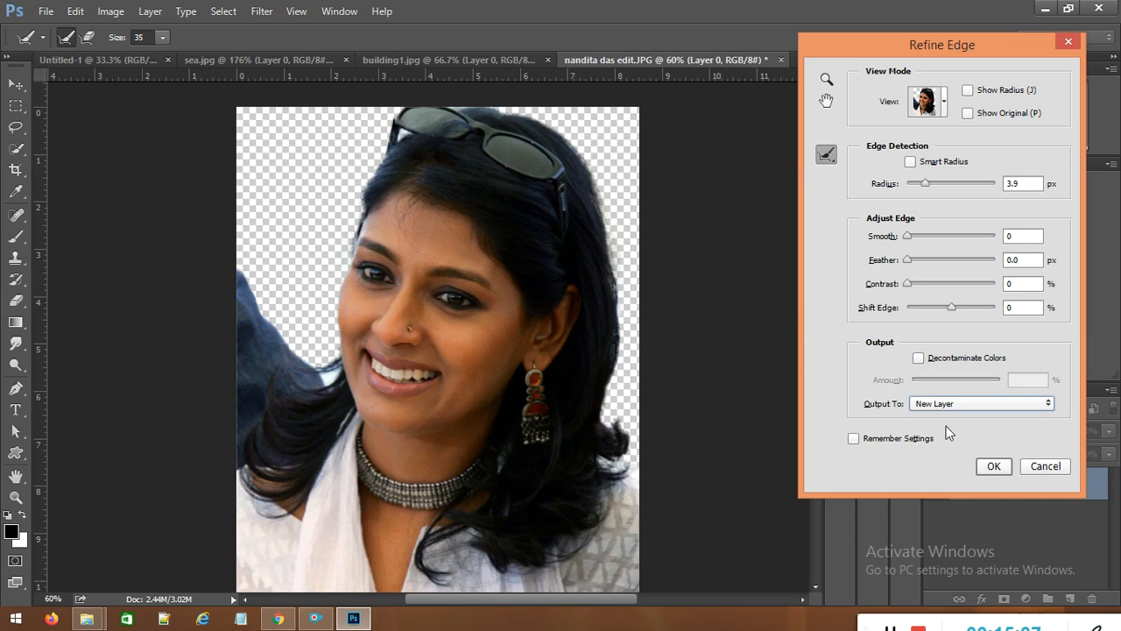
pyautogui.click(993, 466)
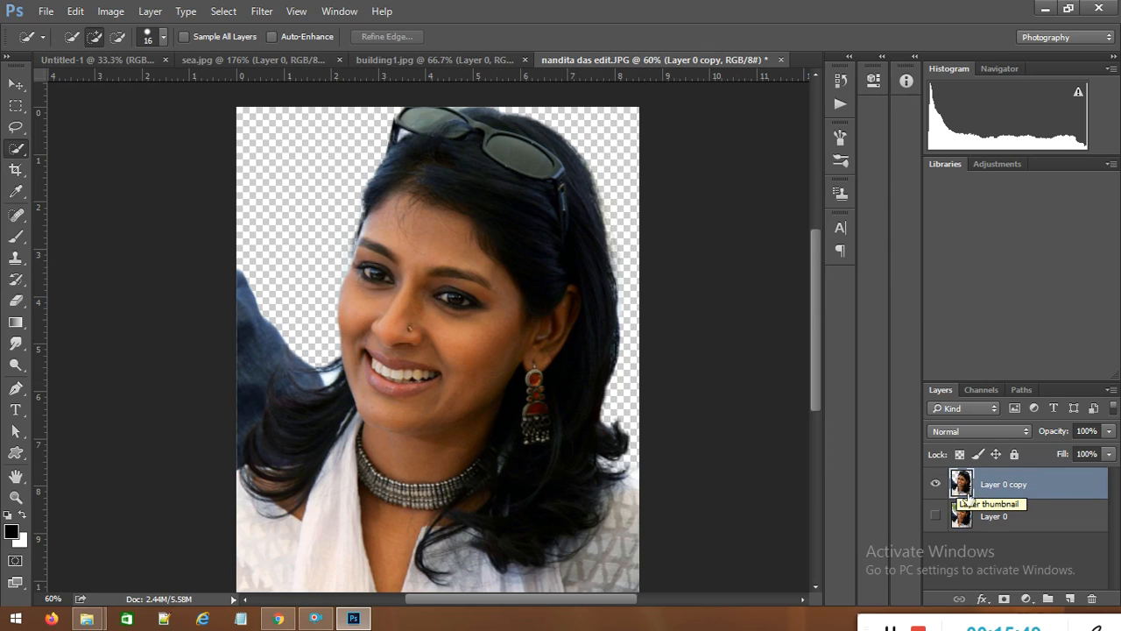
# Step: Compare the cut-out with the original by toggling the visibility of Layer 0 copy and Layer 0, leaving both layers shown
pyautogui.click(936, 483)
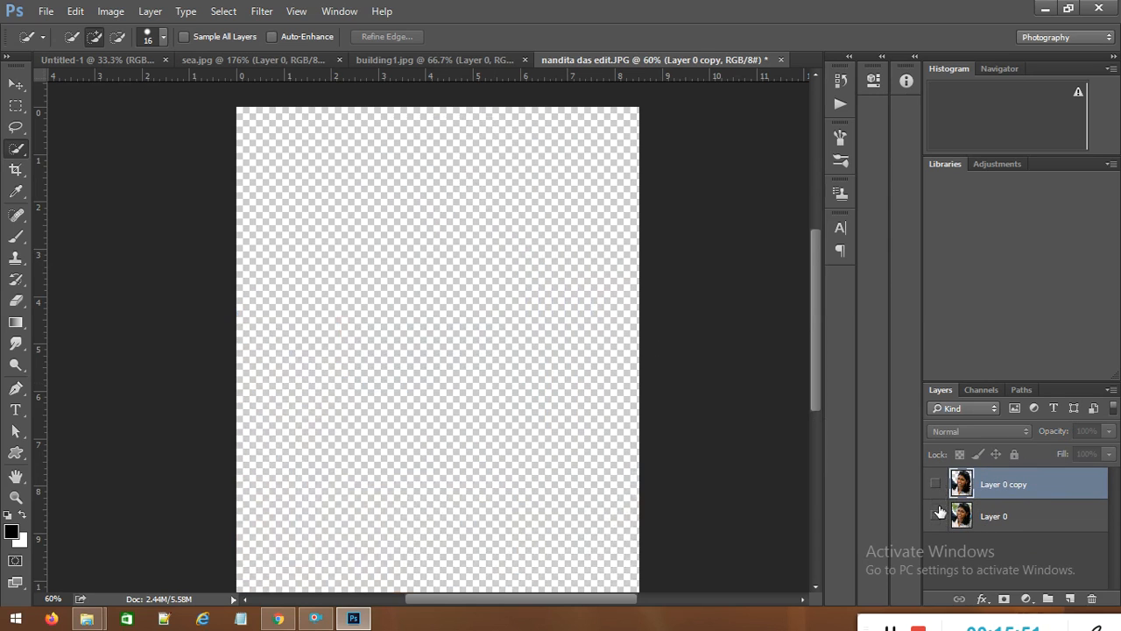
pyautogui.click(936, 515)
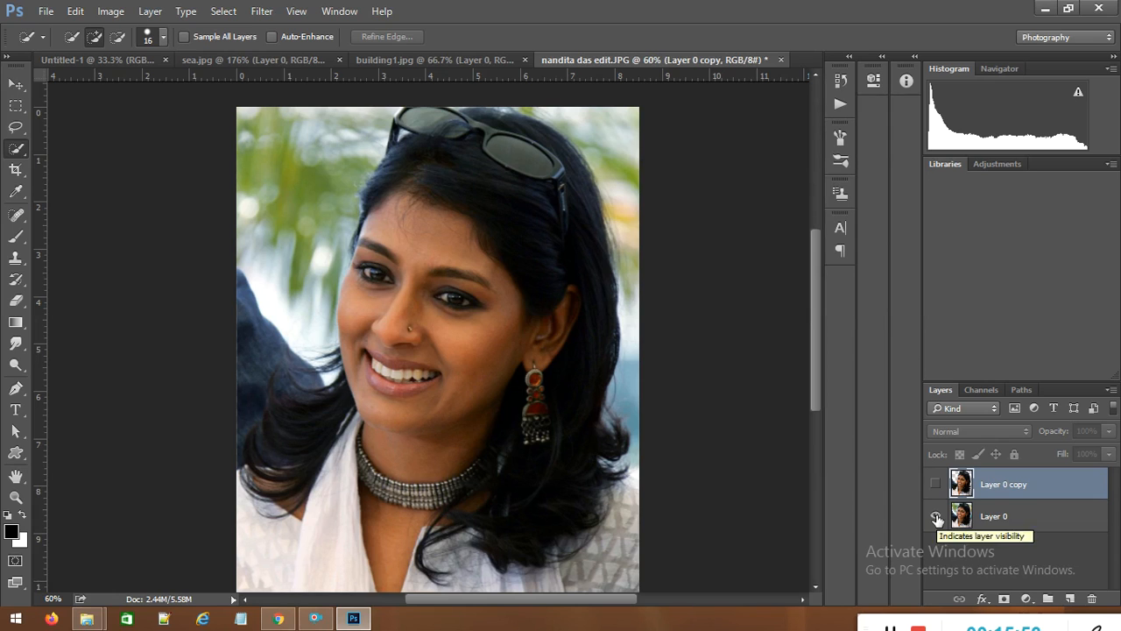
pyautogui.click(935, 516)
pyautogui.click(936, 483)
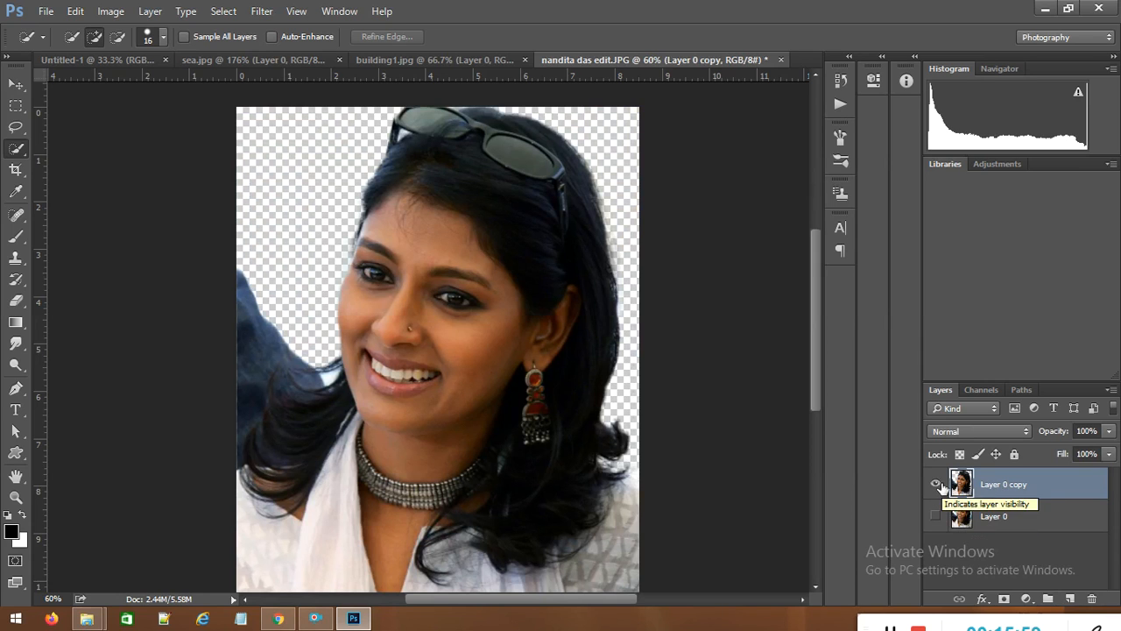
pyautogui.click(936, 484)
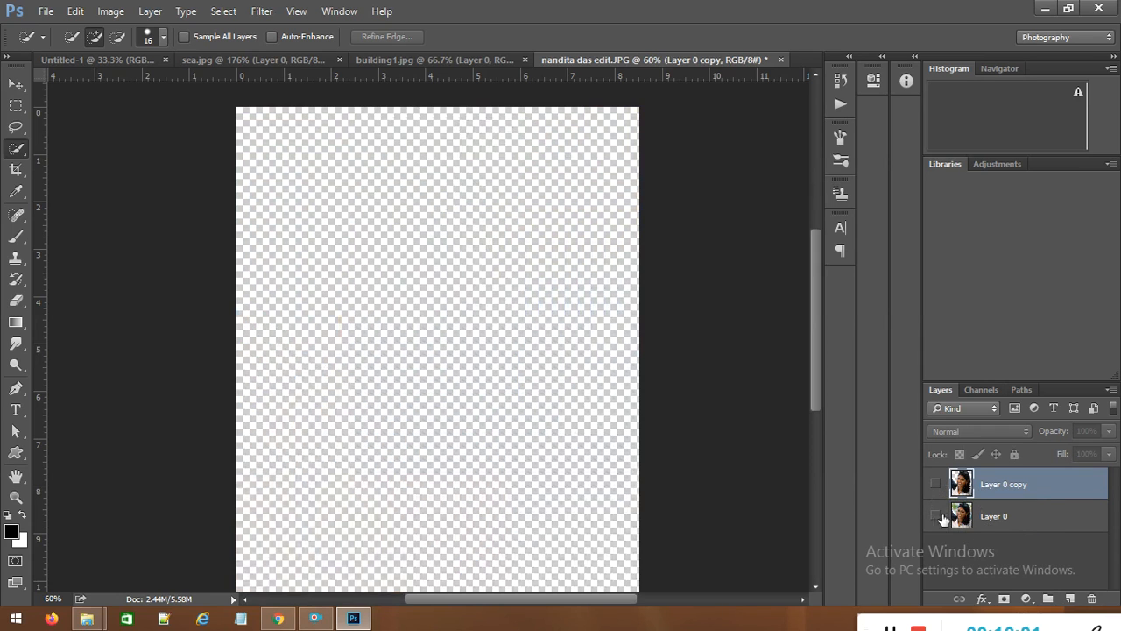
pyautogui.click(935, 517)
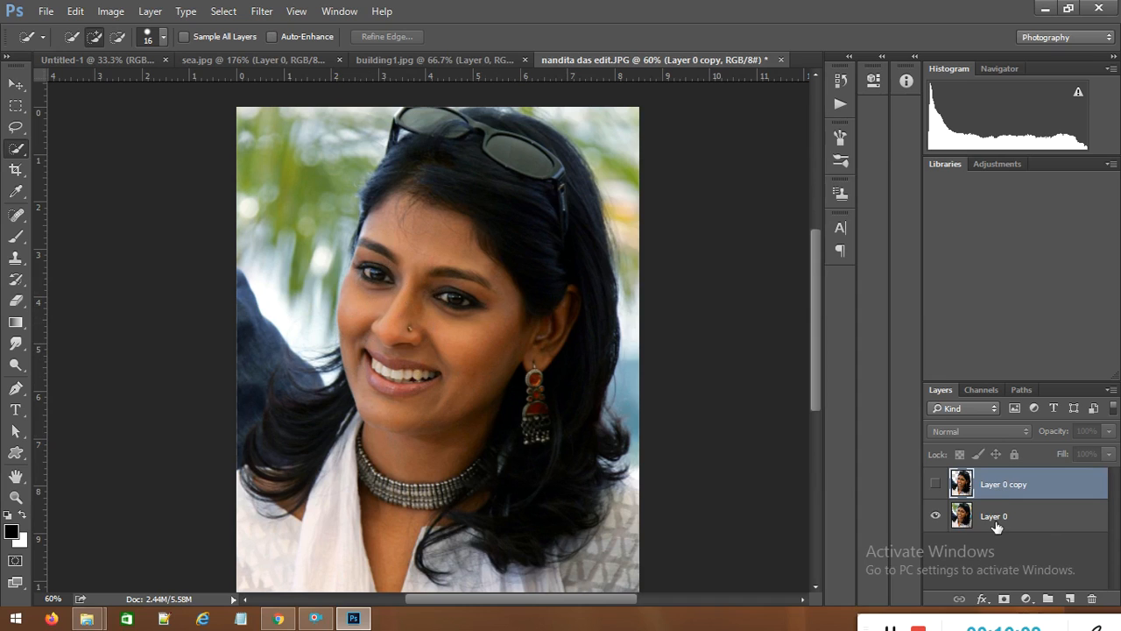
pyautogui.click(937, 518)
pyautogui.click(937, 518)
pyautogui.click(933, 490)
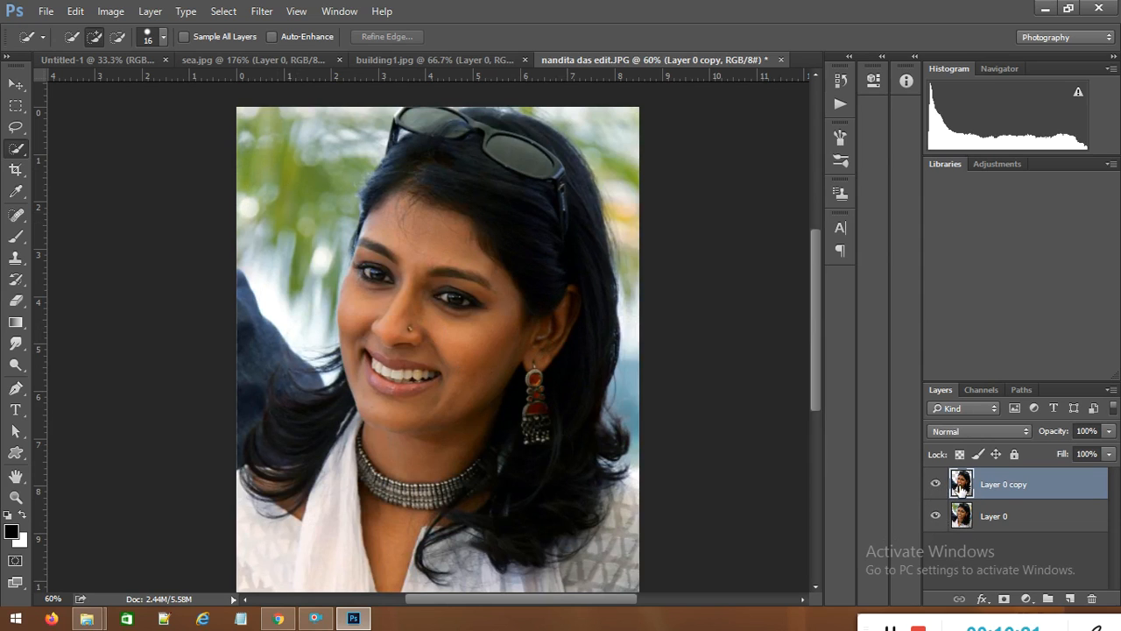
# Step: Load the outline of Layer 0 copy as a selection and expand it by 10 pixels
pyautogui.keyDown('ctrl'); pyautogui.click(961, 492); pyautogui.keyUp('ctrl')
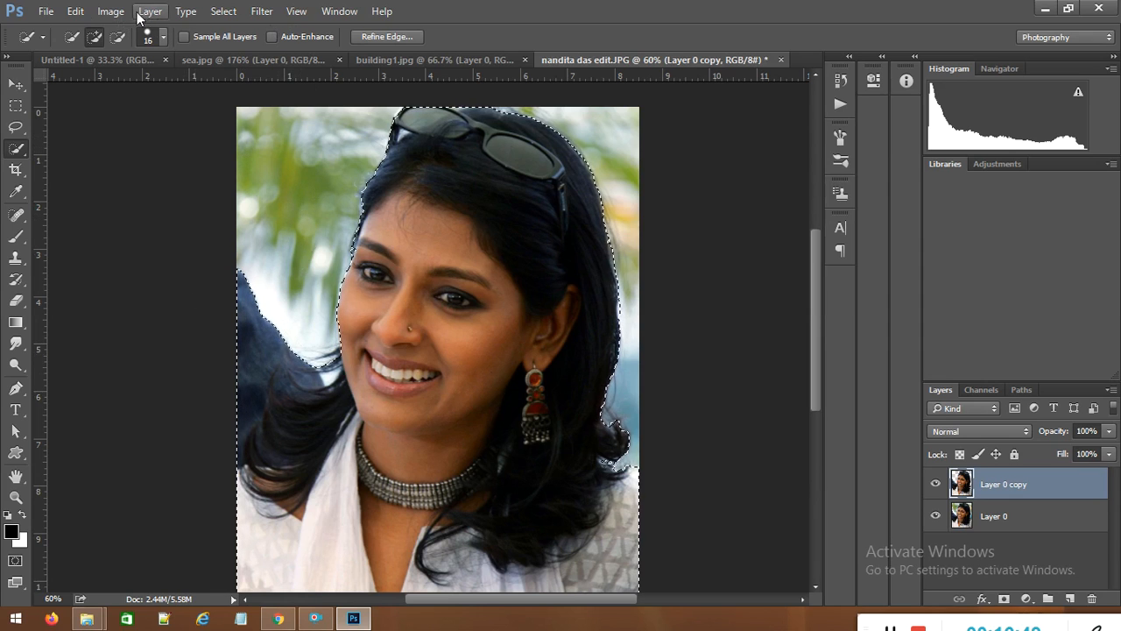
pyautogui.click(224, 11)
pyautogui.moveTo(275, 224)
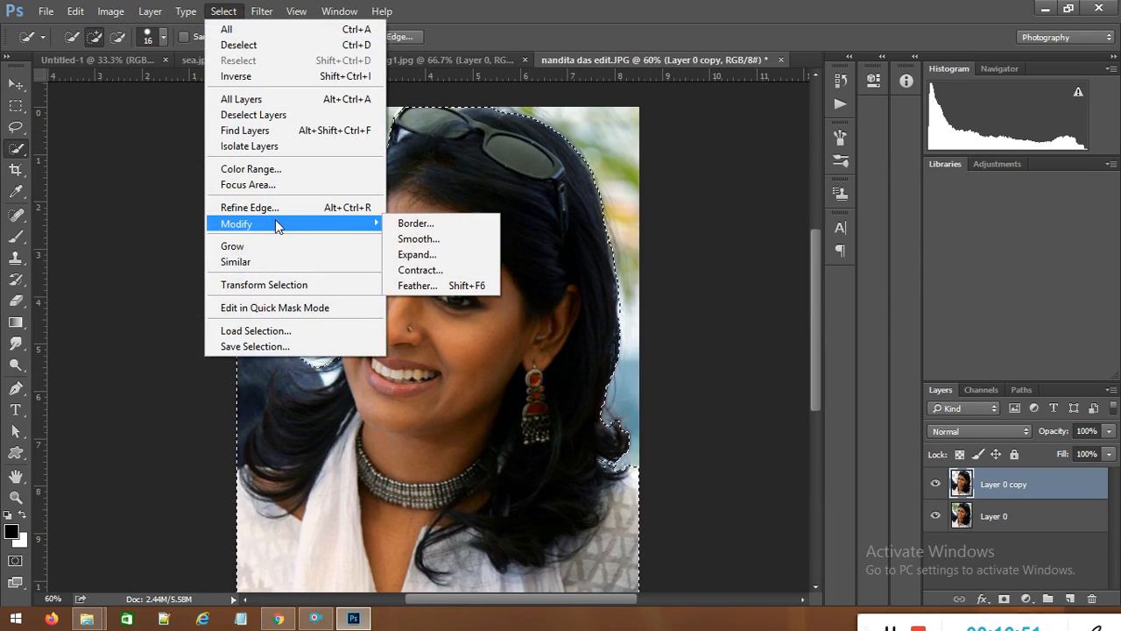
pyautogui.click(418, 259)
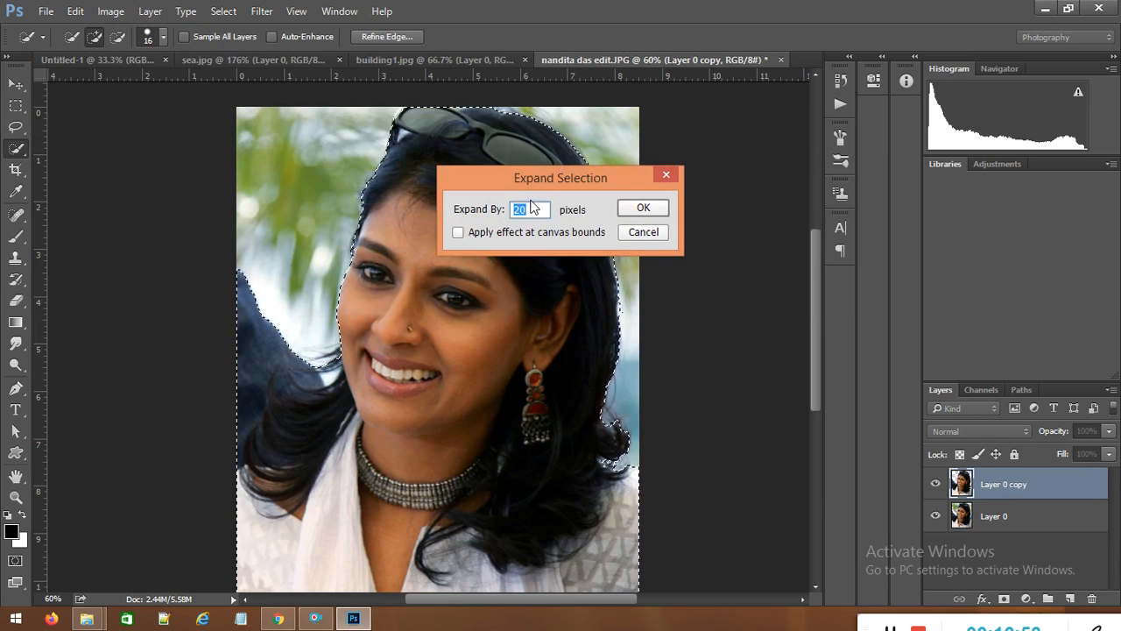
pyautogui.write('10')
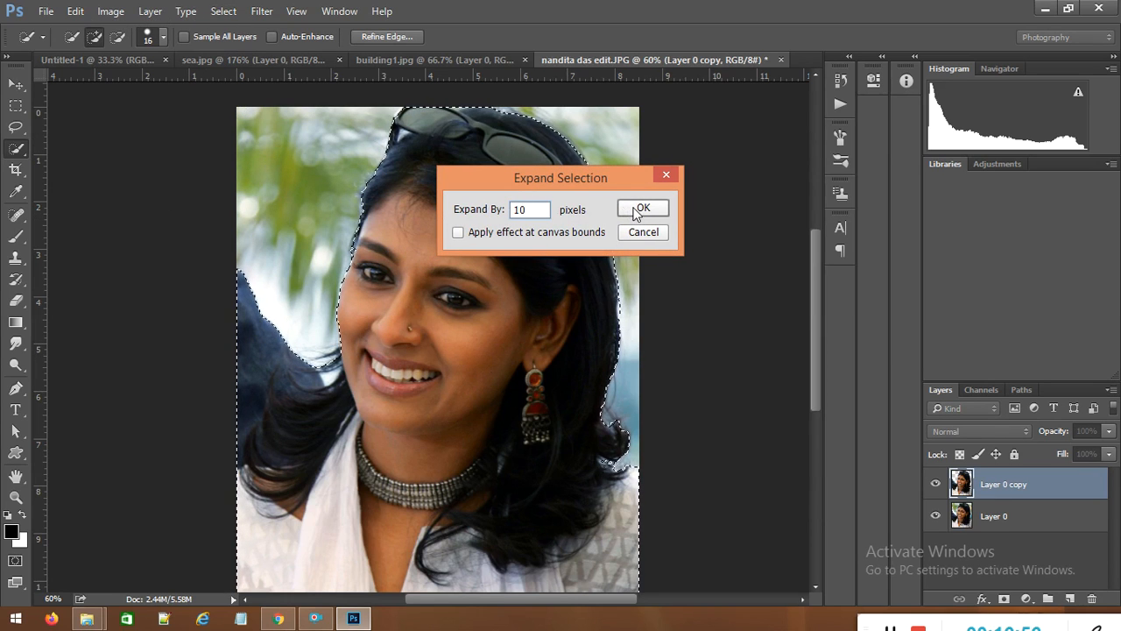
pyautogui.click(638, 210)
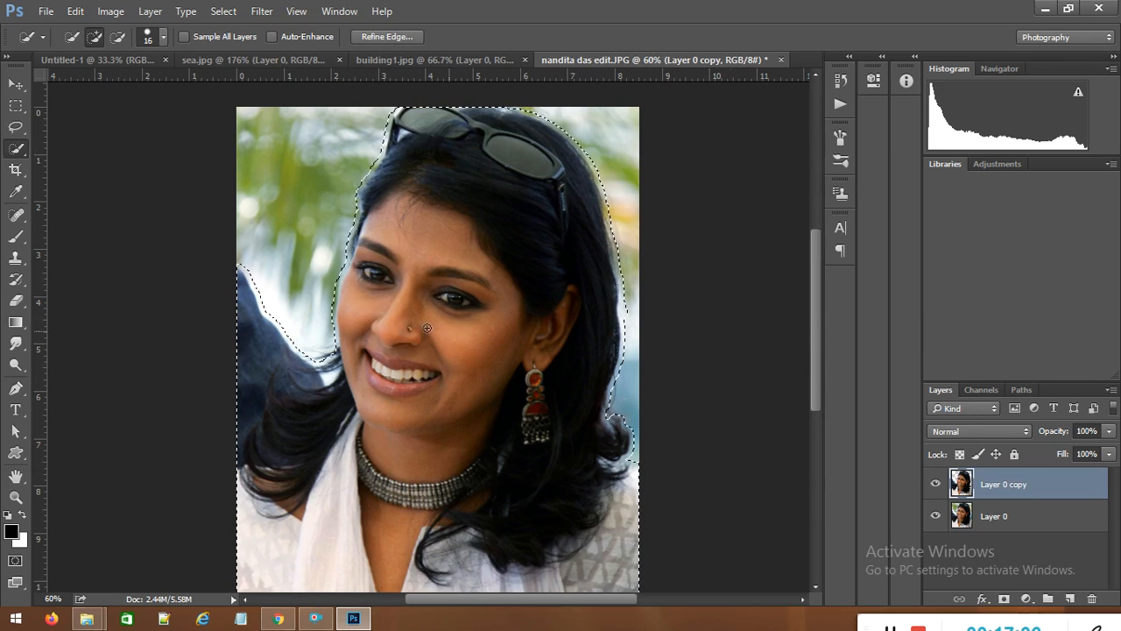
# Step: Try to Content-Aware Fill the expanded selection on Layer 0 copy, with that layer hidden and with it shown
pyautogui.click(935, 484)
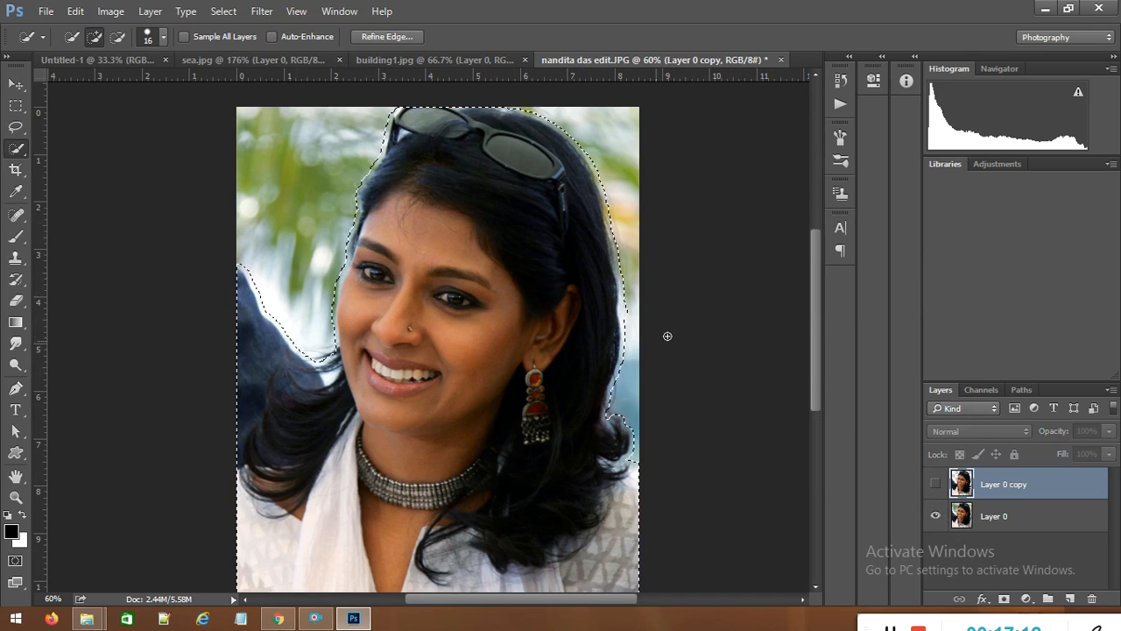
pyautogui.hotkey('shift', 'F5')
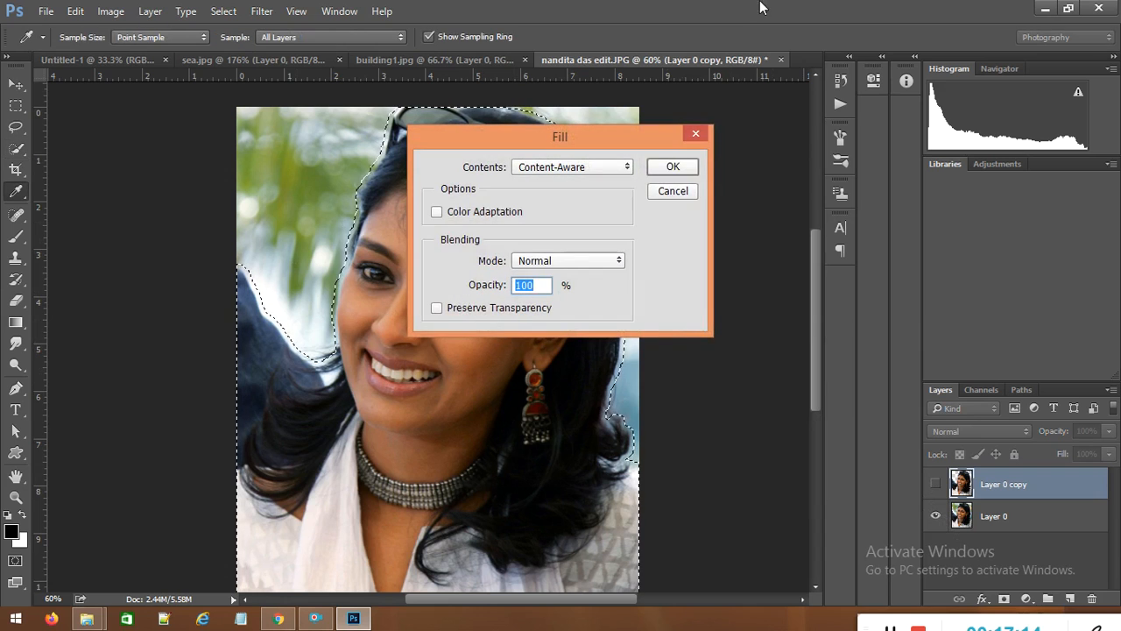
pyautogui.click(669, 168)
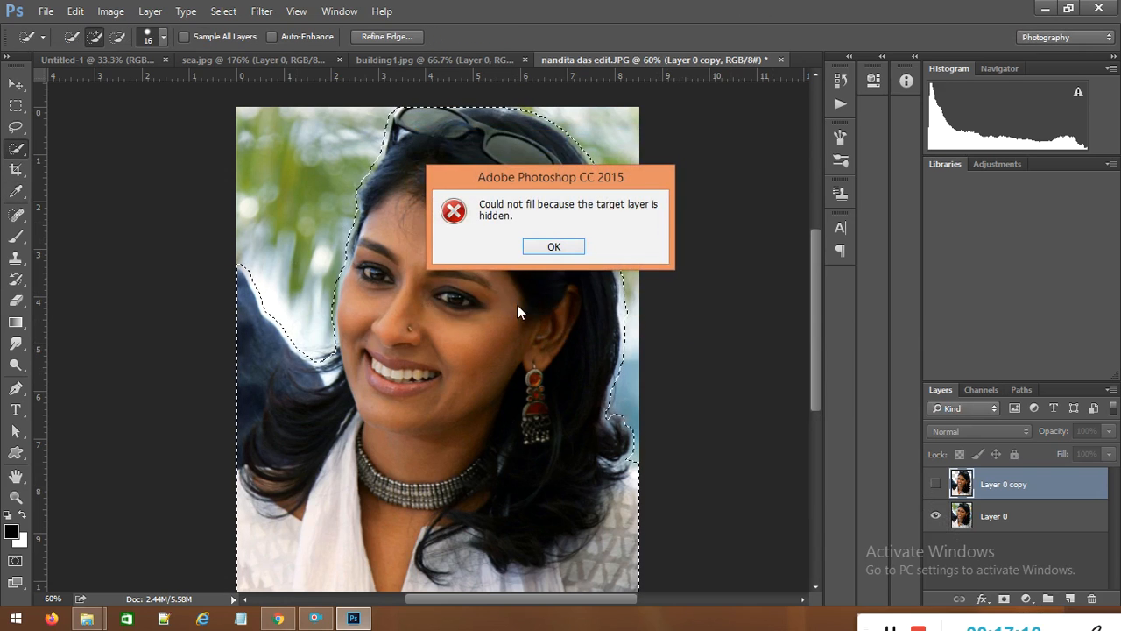
pyautogui.click(553, 246)
pyautogui.click(935, 484)
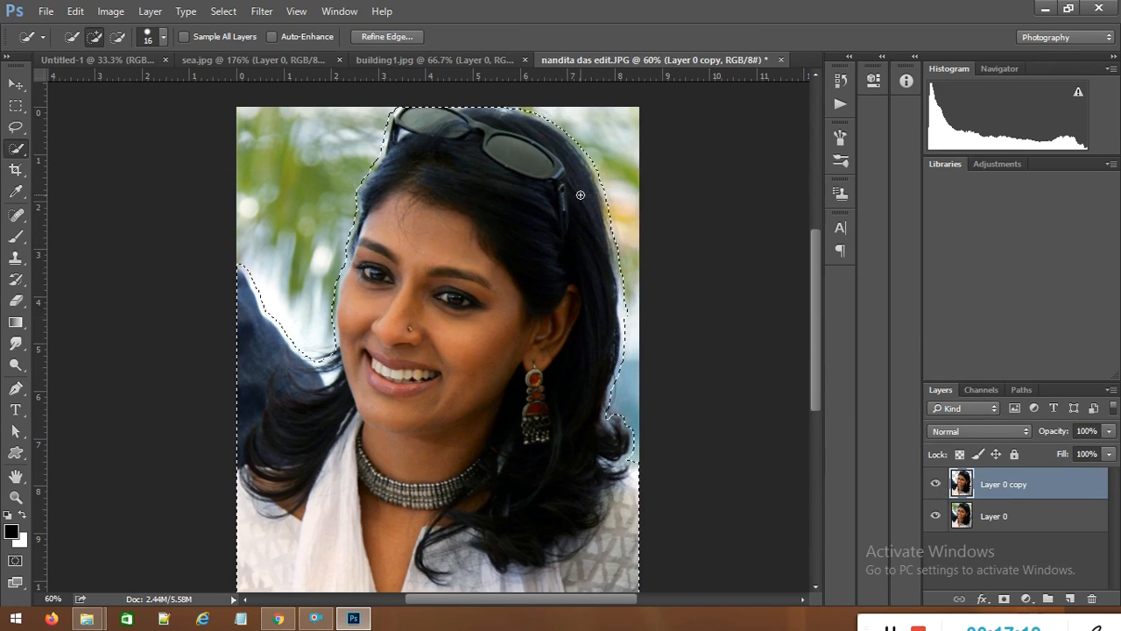
pyautogui.hotkey('shift', 'F5')
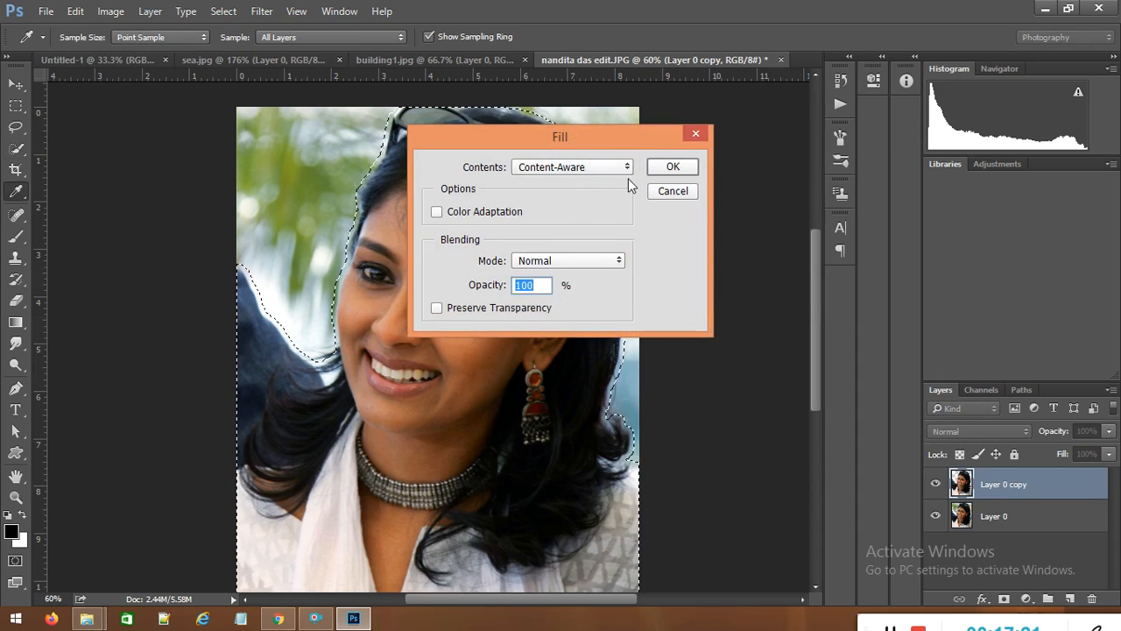
pyautogui.click(675, 166)
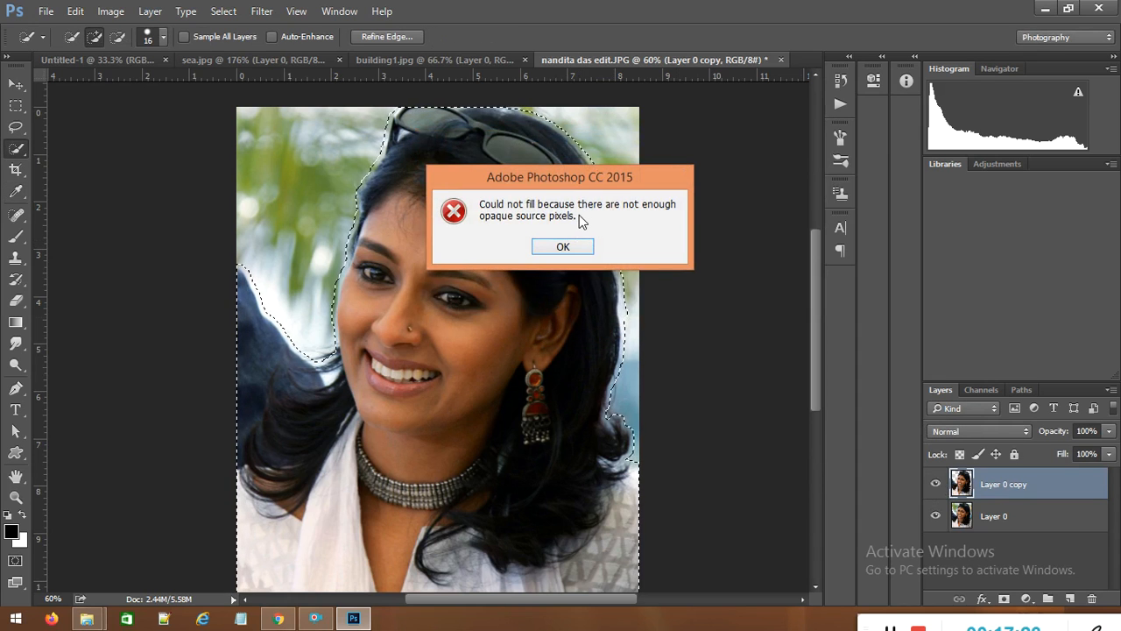
pyautogui.click(561, 248)
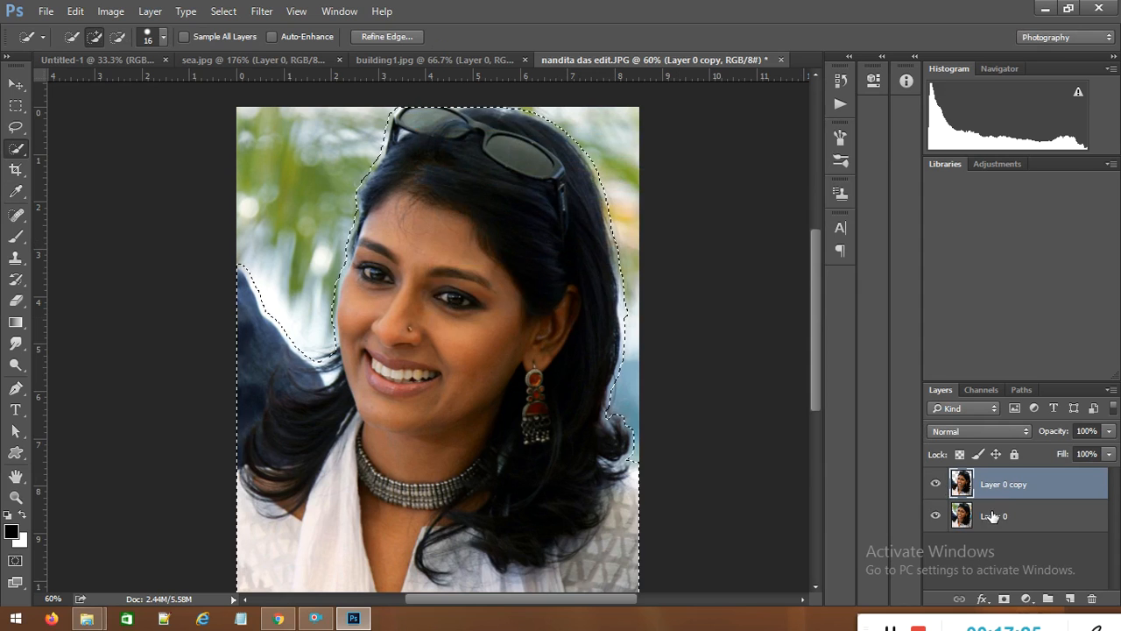
# Step: Content-Aware Fill the expanded selection of the woman on Layer 0
pyautogui.click(1023, 522)
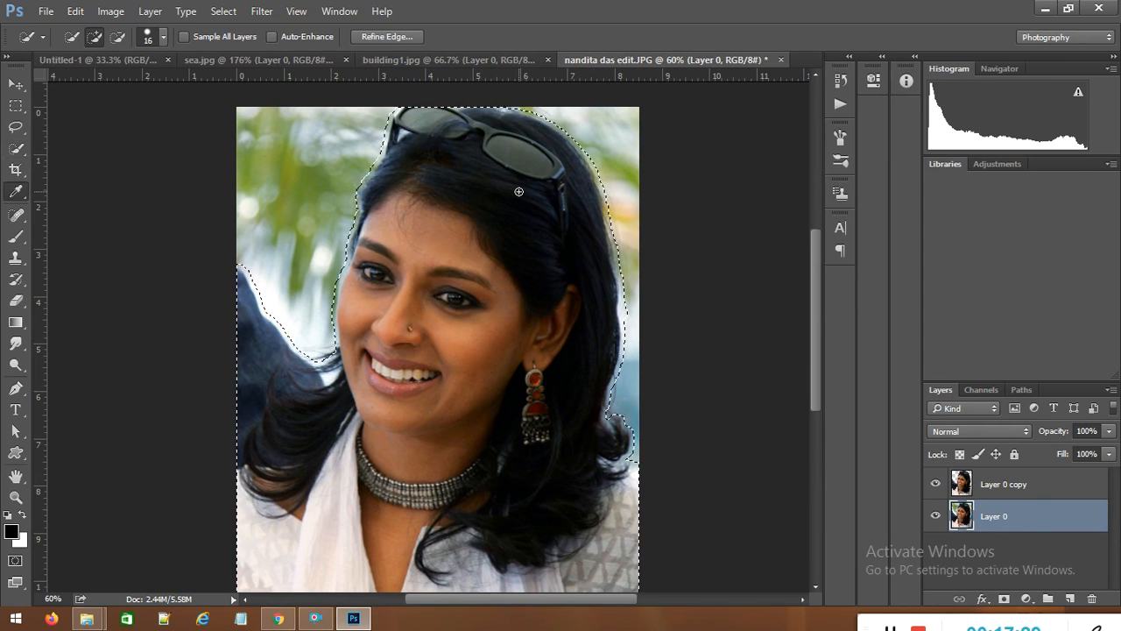
pyautogui.hotkey('shift', 'F5')
pyautogui.click(668, 166)
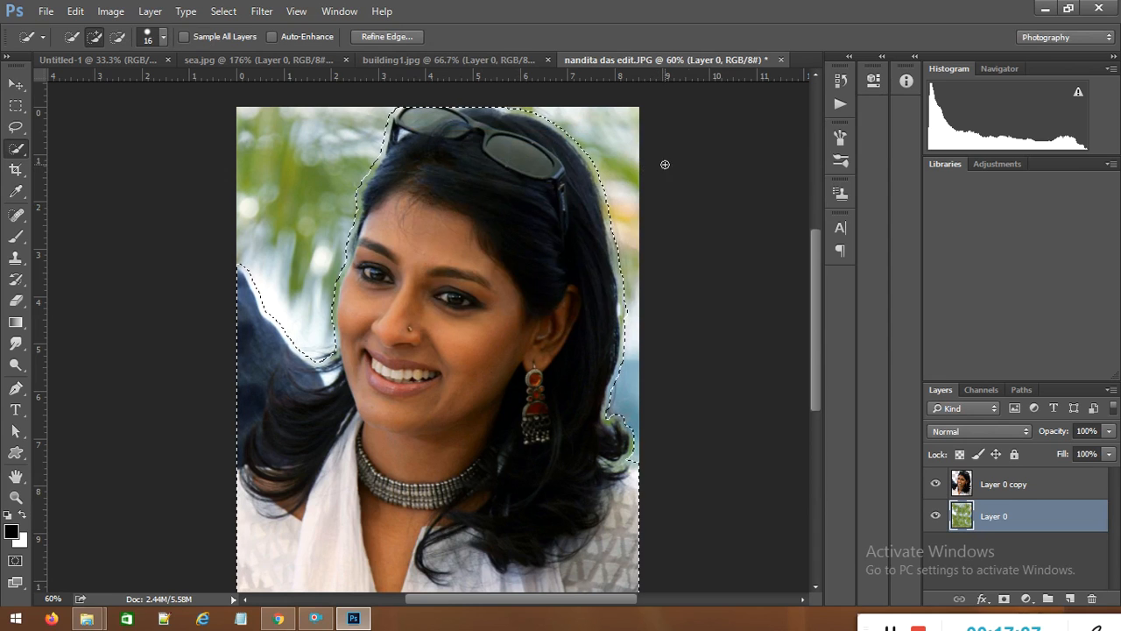
# Step: Inspect the filled background with Layer 0 copy hidden, remove the selection, and show the layer again
pyautogui.click(935, 486)
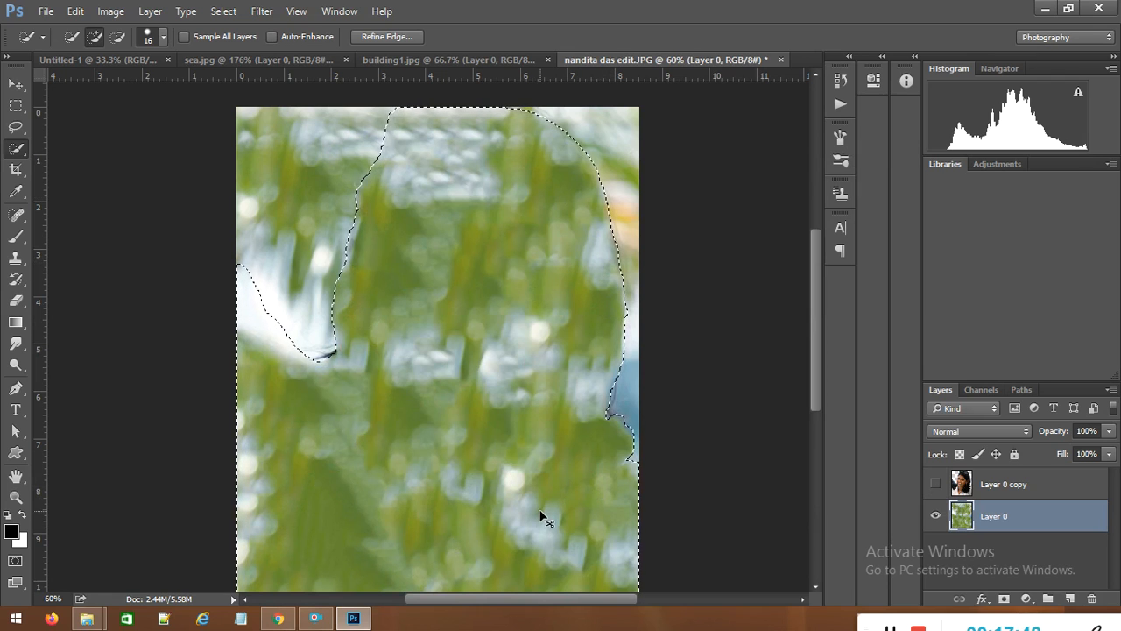
pyautogui.hotkey('ctrl', 'd')
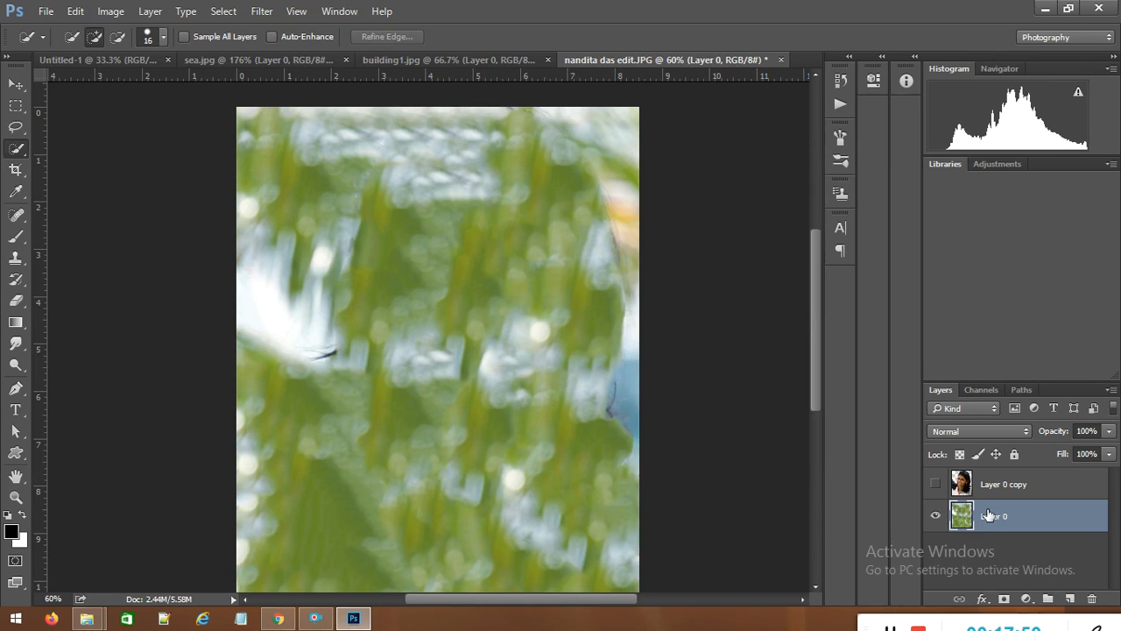
pyautogui.click(935, 484)
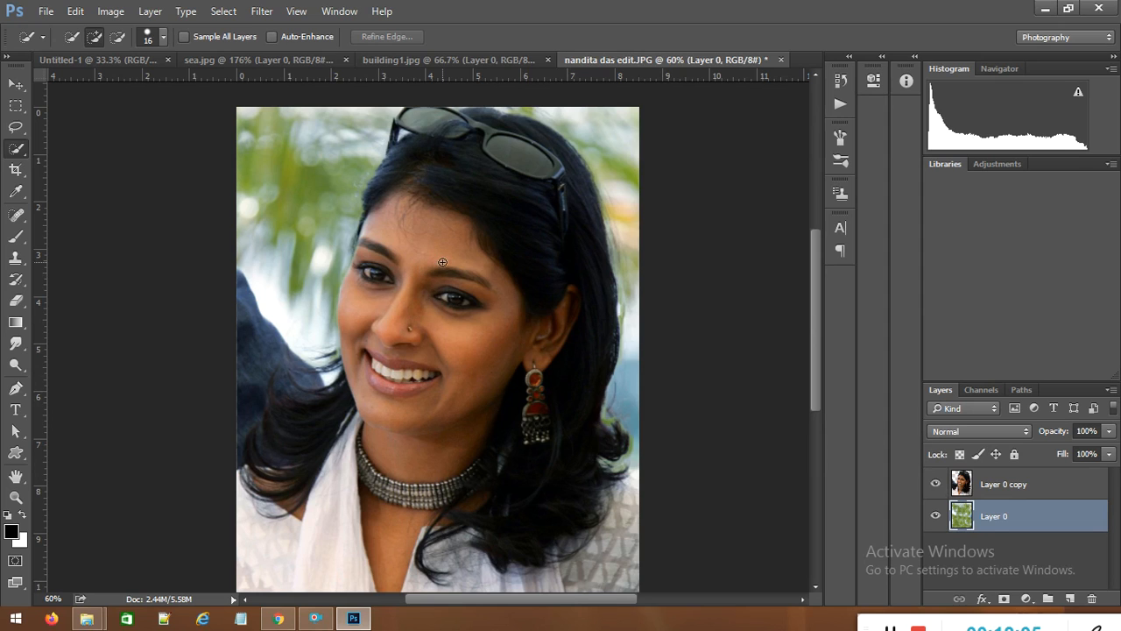
pyautogui.click(1002, 487)
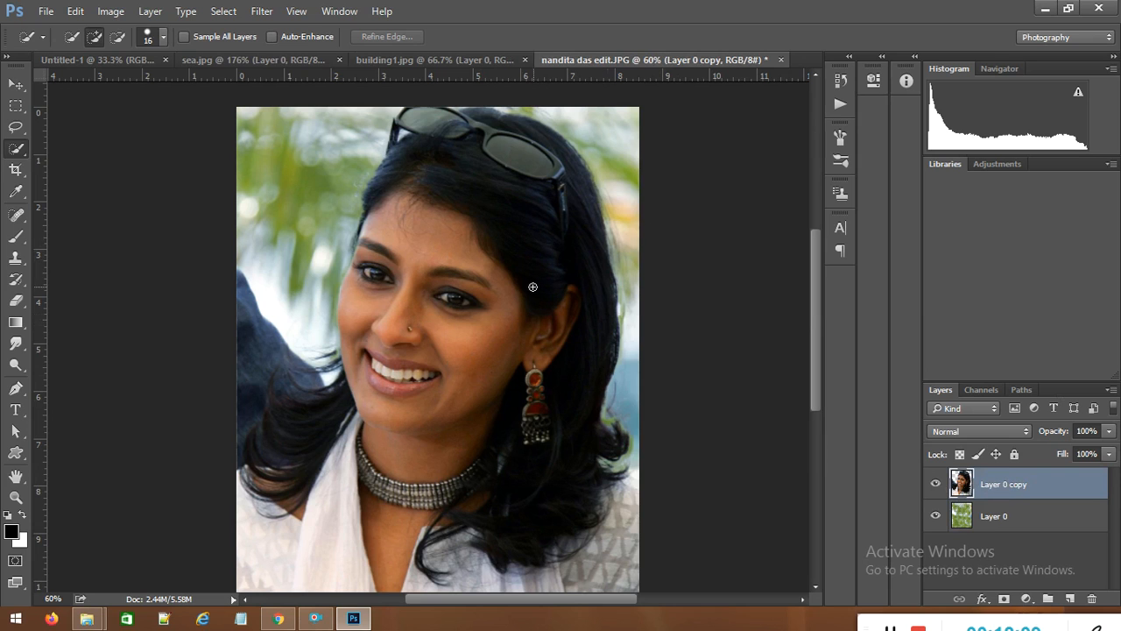
pyautogui.click(75, 12)
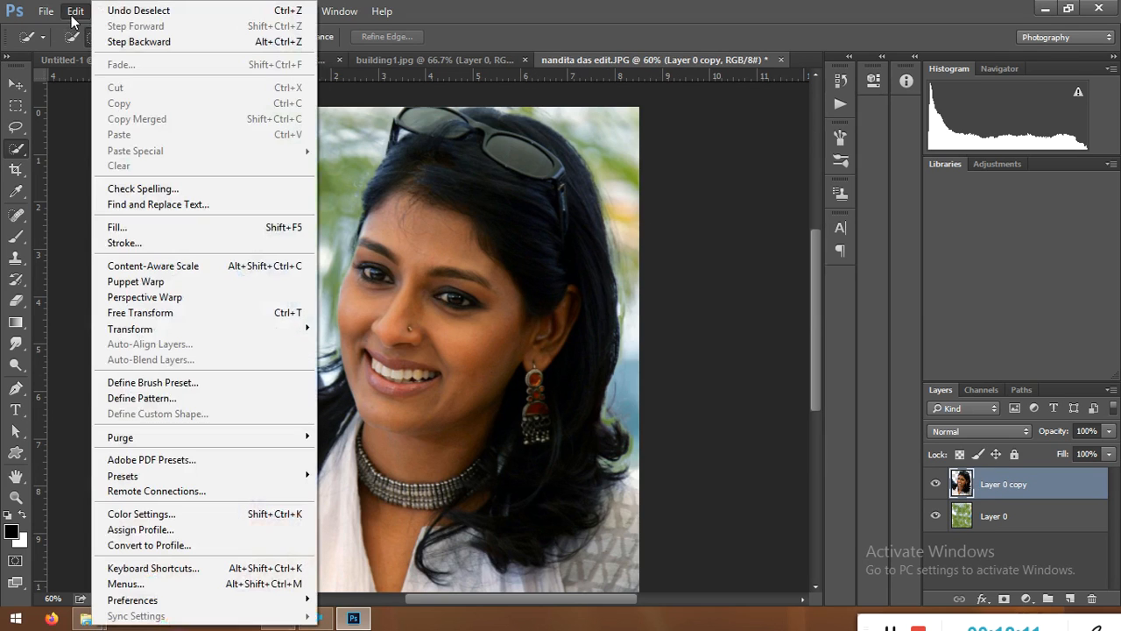
pyautogui.click(141, 286)
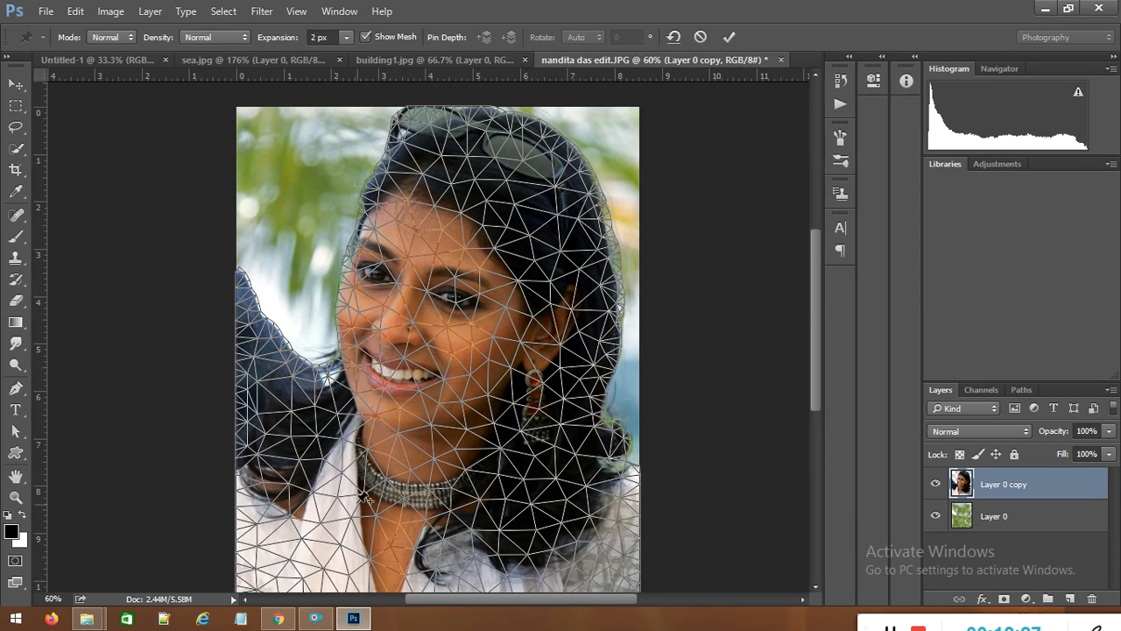
pyautogui.click(261, 397)
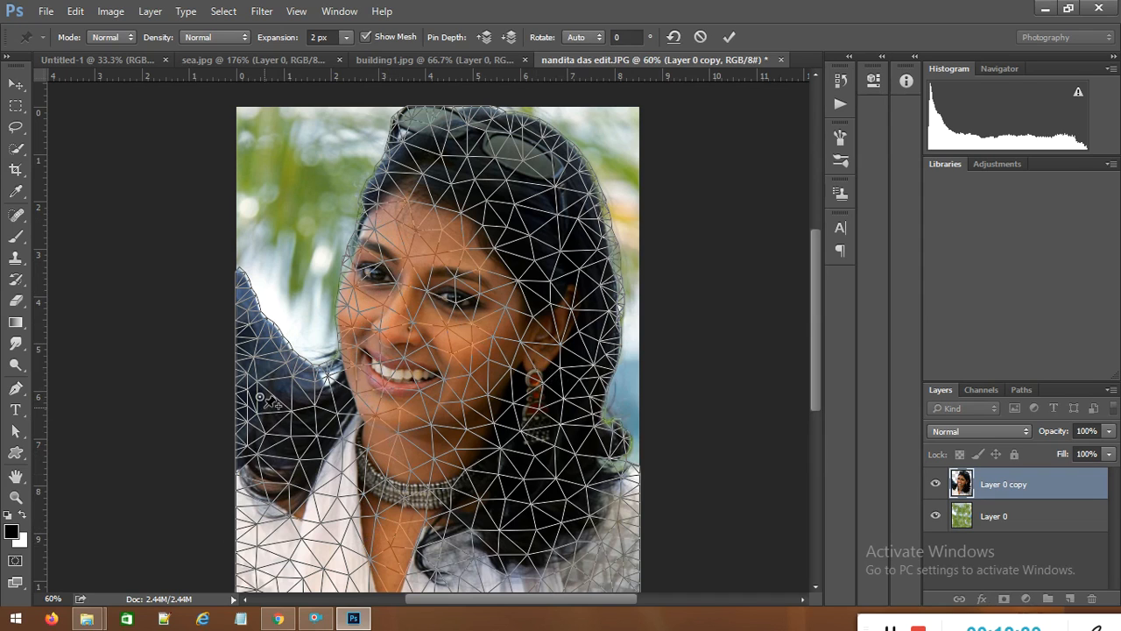
pyautogui.click(592, 482)
pyautogui.moveTo(592, 487); pyautogui.dragTo(569, 467)
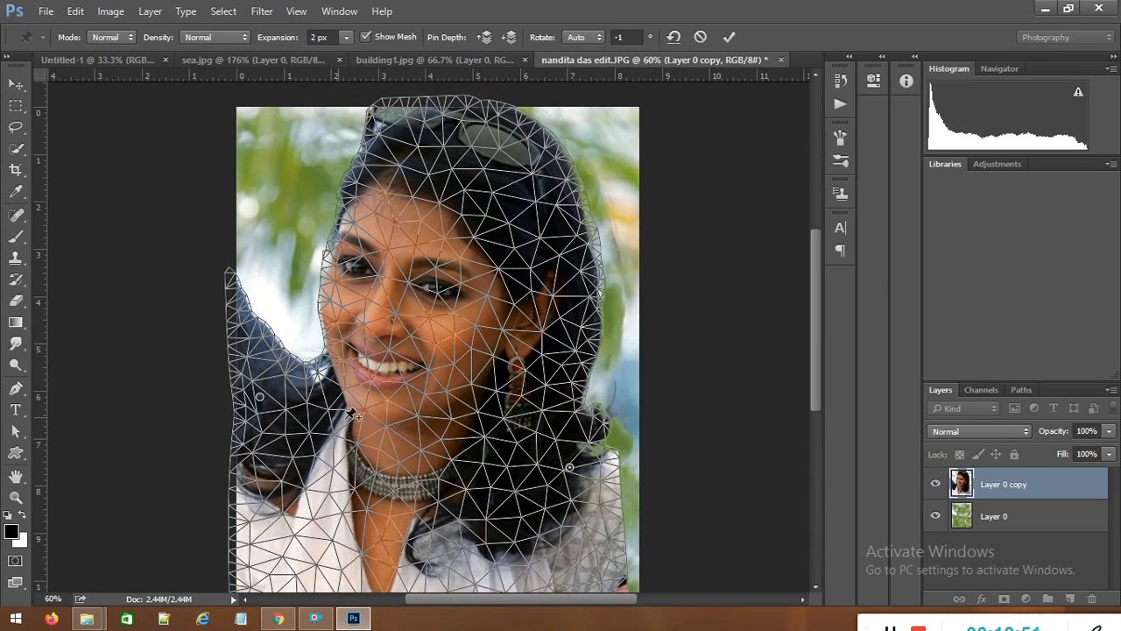
pyautogui.moveTo(261, 399); pyautogui.dragTo(294, 396)
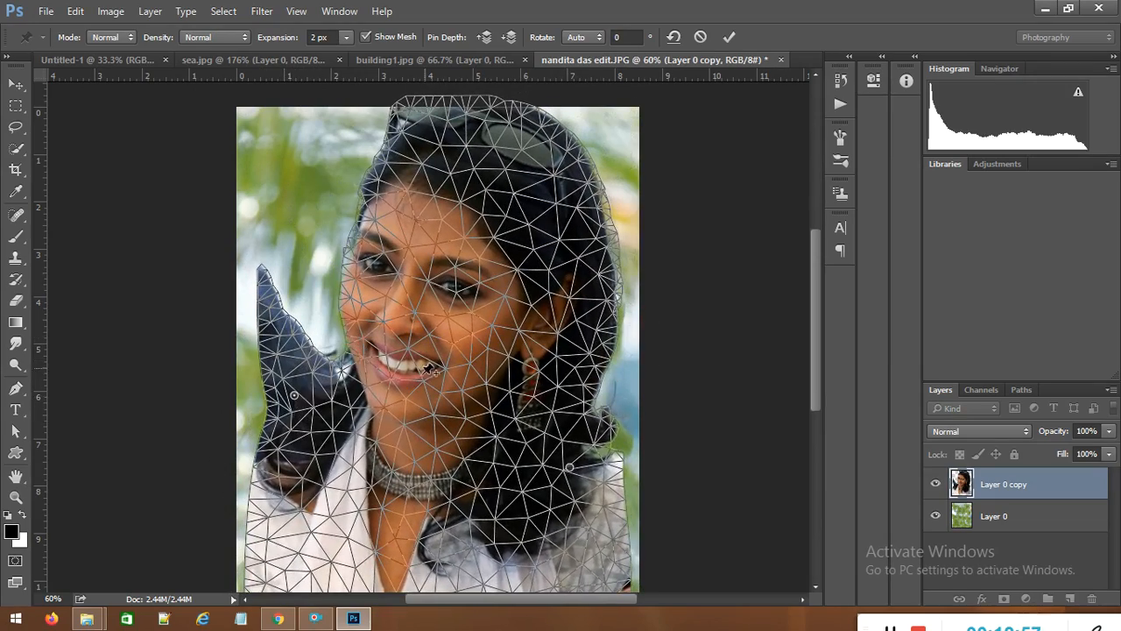
pyautogui.click(483, 128)
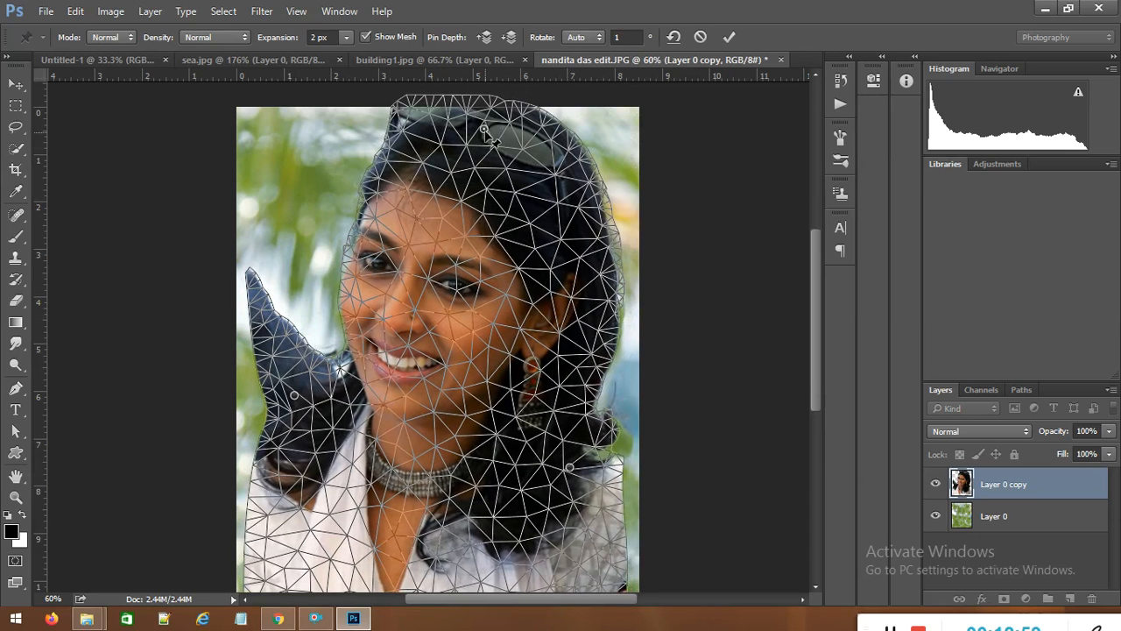
pyautogui.moveTo(484, 128)
pyautogui.mouseDown()
pyautogui.moveTo(342, 140)
pyautogui.moveTo(506, 155)
pyautogui.moveTo(341, 144)
pyautogui.moveTo(438, 147)
pyautogui.moveTo(480, 166)
pyautogui.moveTo(333, 158)
pyautogui.moveTo(473, 136)
pyautogui.mouseUp()
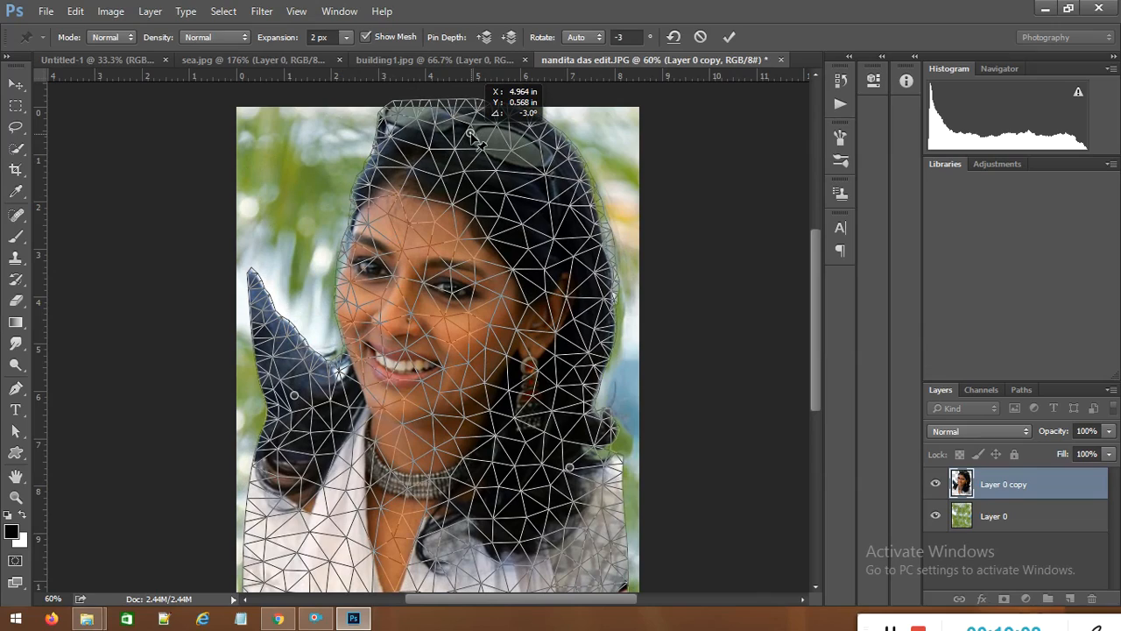
pyautogui.moveTo(473, 136); pyautogui.dragTo(504, 122)
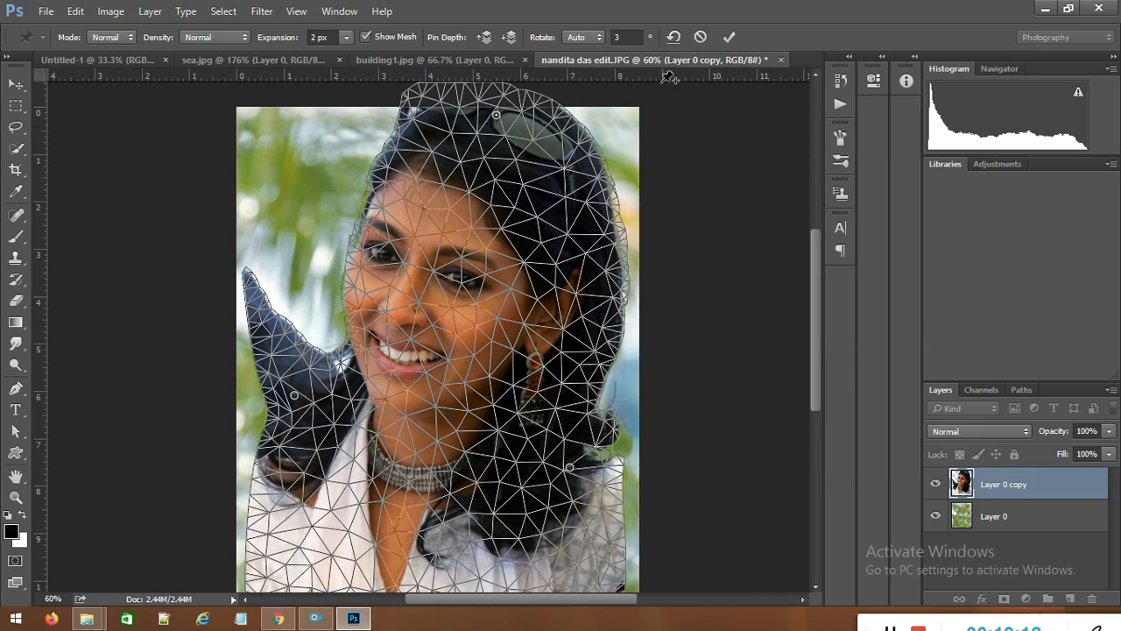
pyautogui.click(700, 38)
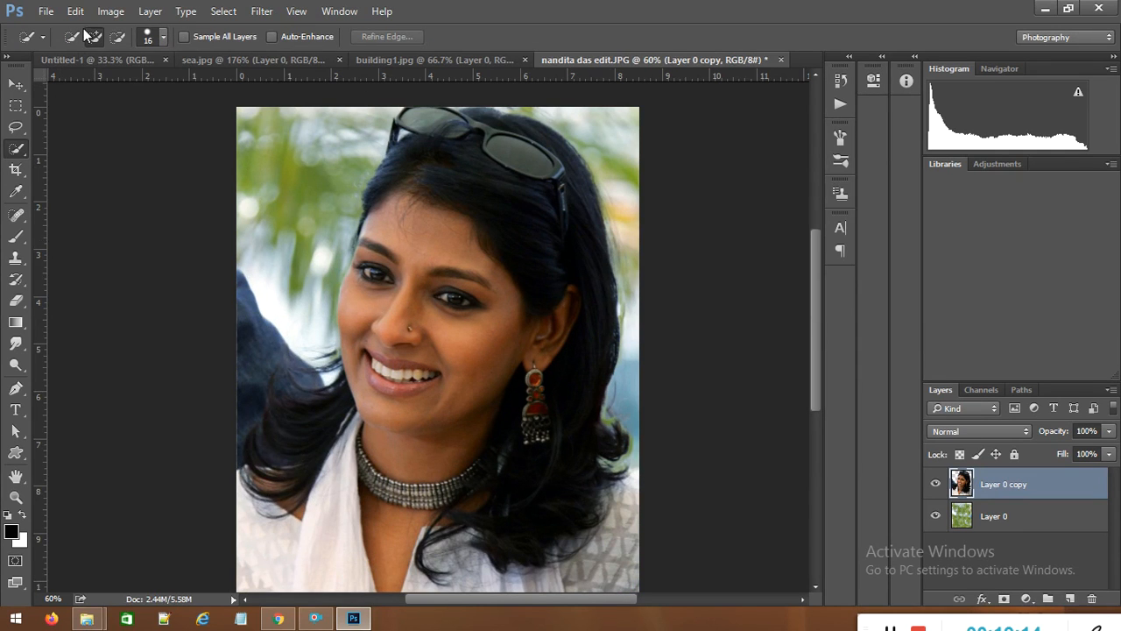
# Step: Start Puppet Warp on Layer 0 copy and pin the dark shape beside the face, the hair ends, the shoulder and the lower edge
pyautogui.click(76, 11)
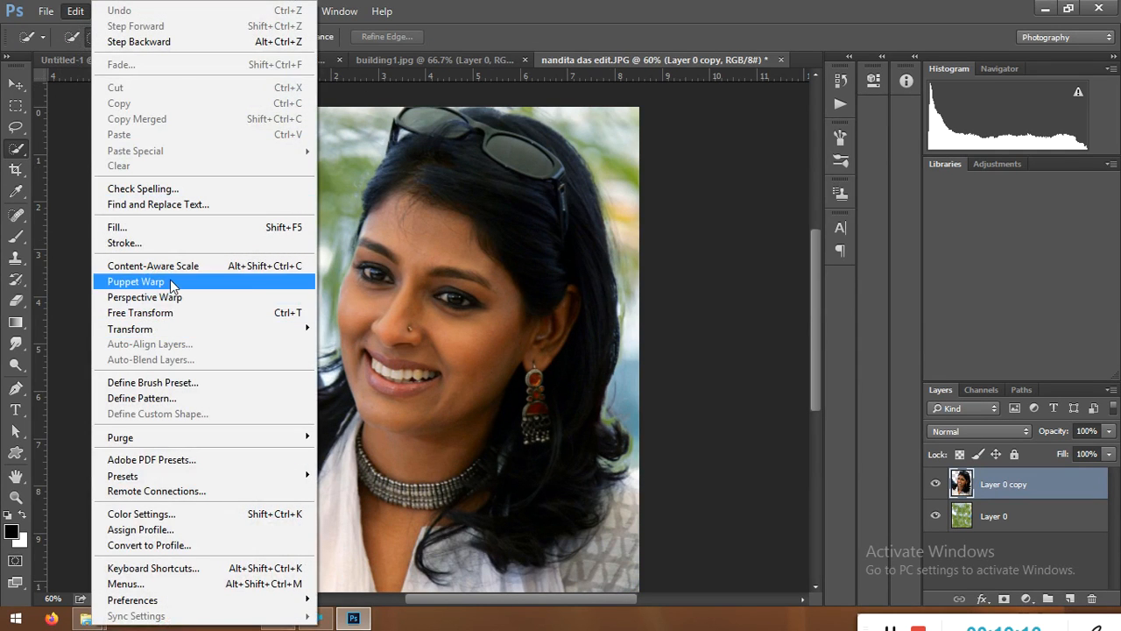
pyautogui.click(170, 279)
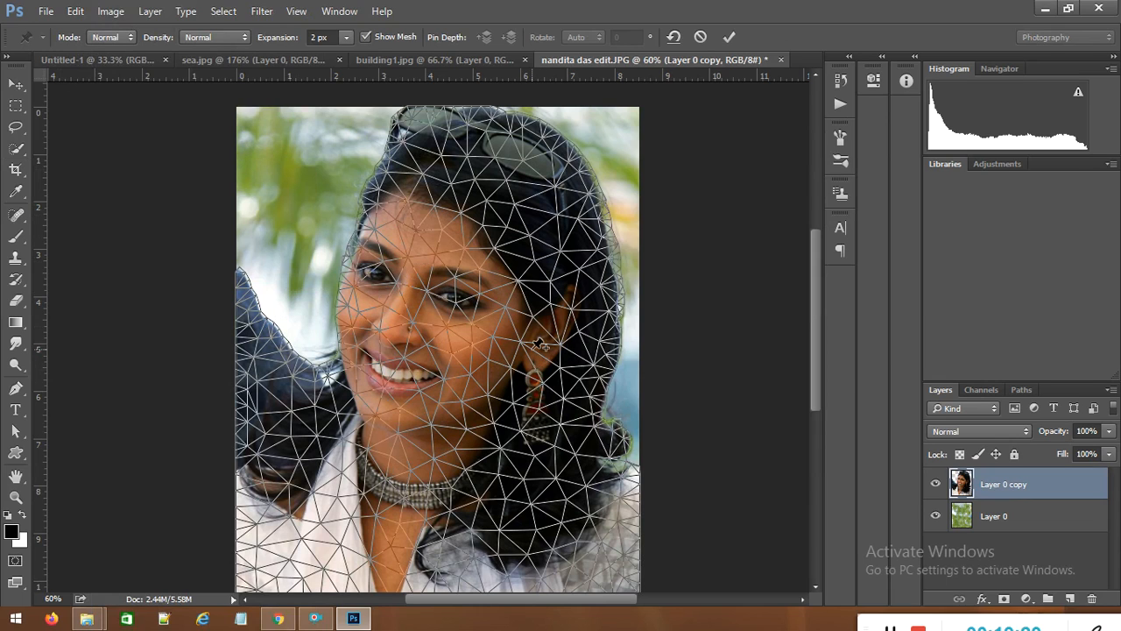
pyautogui.click(240, 284)
pyautogui.click(589, 419)
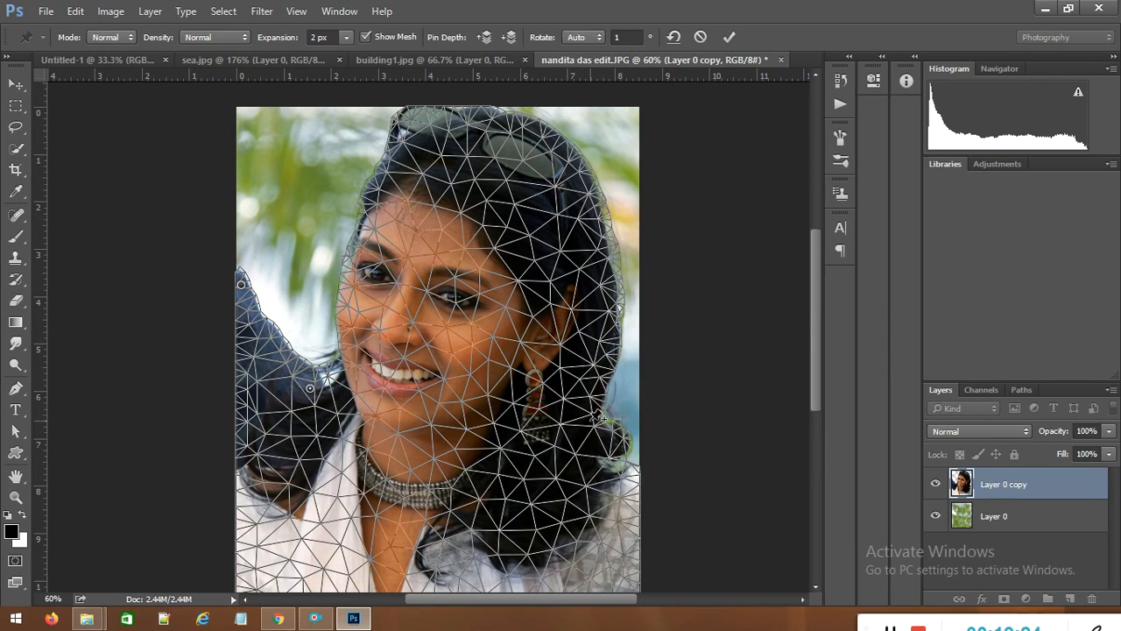
pyautogui.click(634, 490)
pyautogui.click(623, 581)
pyautogui.click(411, 585)
pyautogui.click(245, 587)
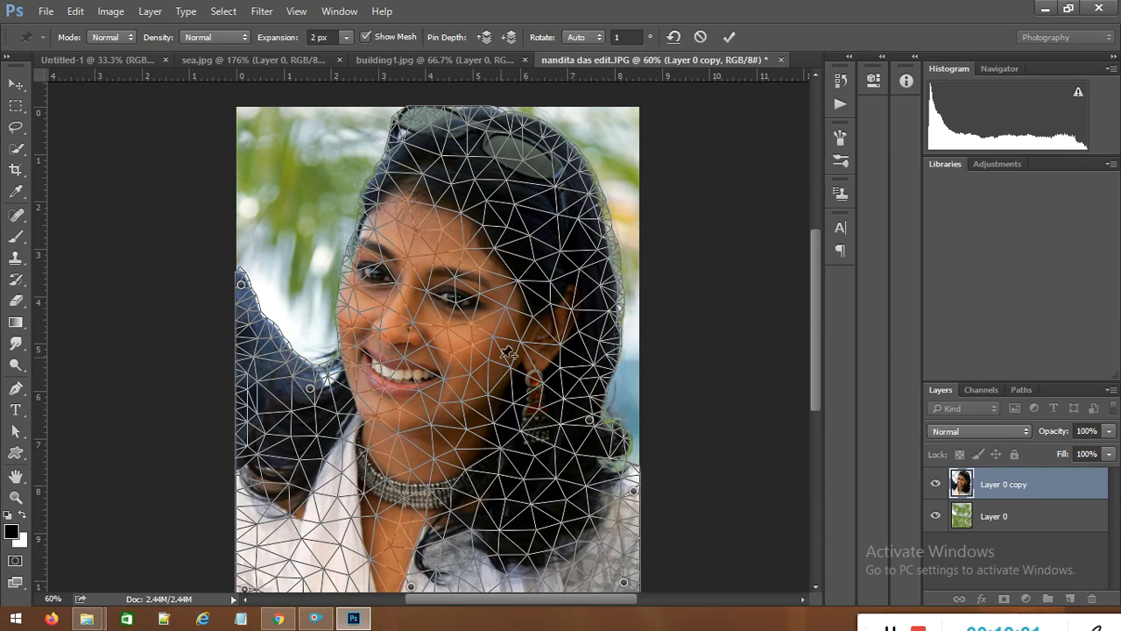
# Step: Warp the head with a pin at its crown rotated to 76° and shifted toward the face side, apply the warp, and undo it
pyautogui.click(493, 118)
pyautogui.moveTo(497, 127)
pyautogui.mouseDown()
pyautogui.moveTo(448, 125)
pyautogui.moveTo(487, 124)
pyautogui.mouseUp()
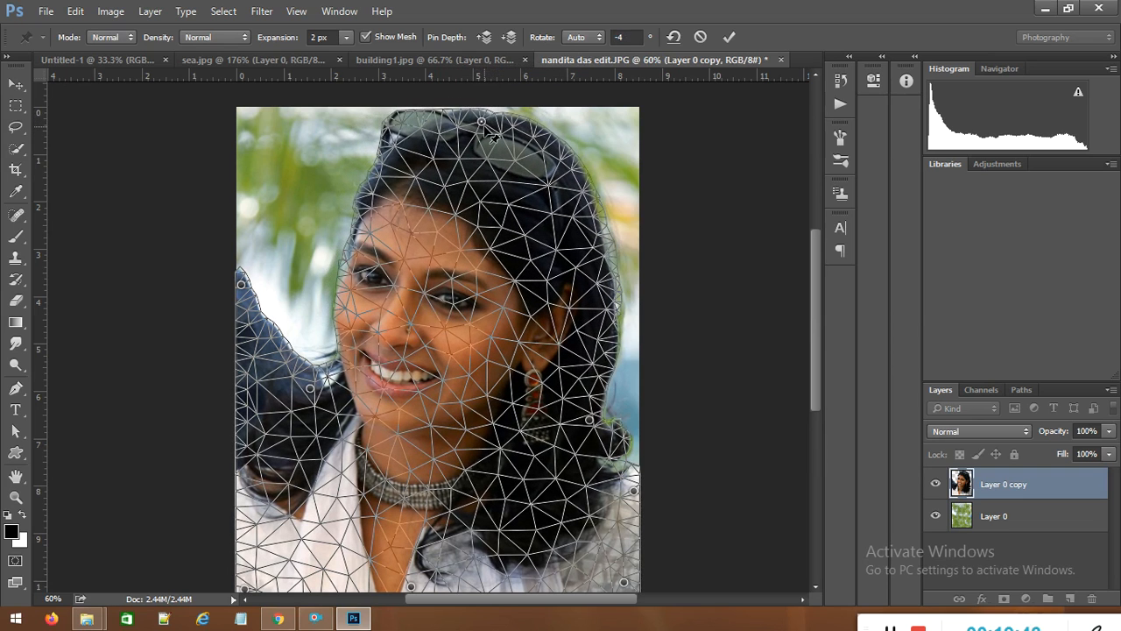
pyautogui.keyDown('alt'); pyautogui.click(483, 129); pyautogui.keyUp('alt')
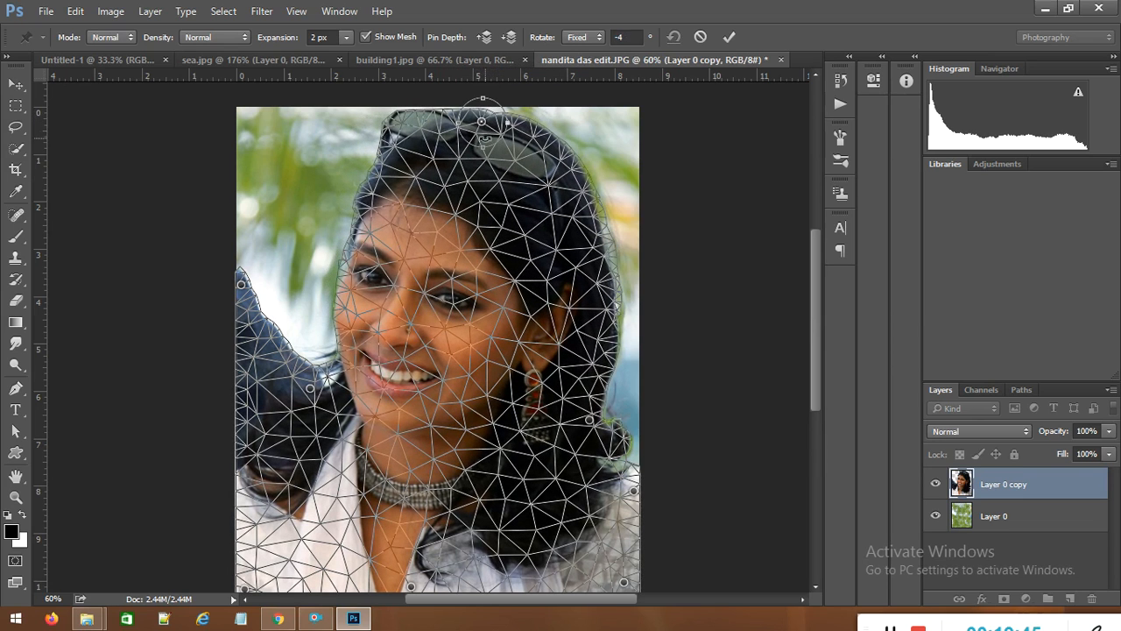
pyautogui.moveTo(485, 151); pyautogui.dragTo(376, 144)
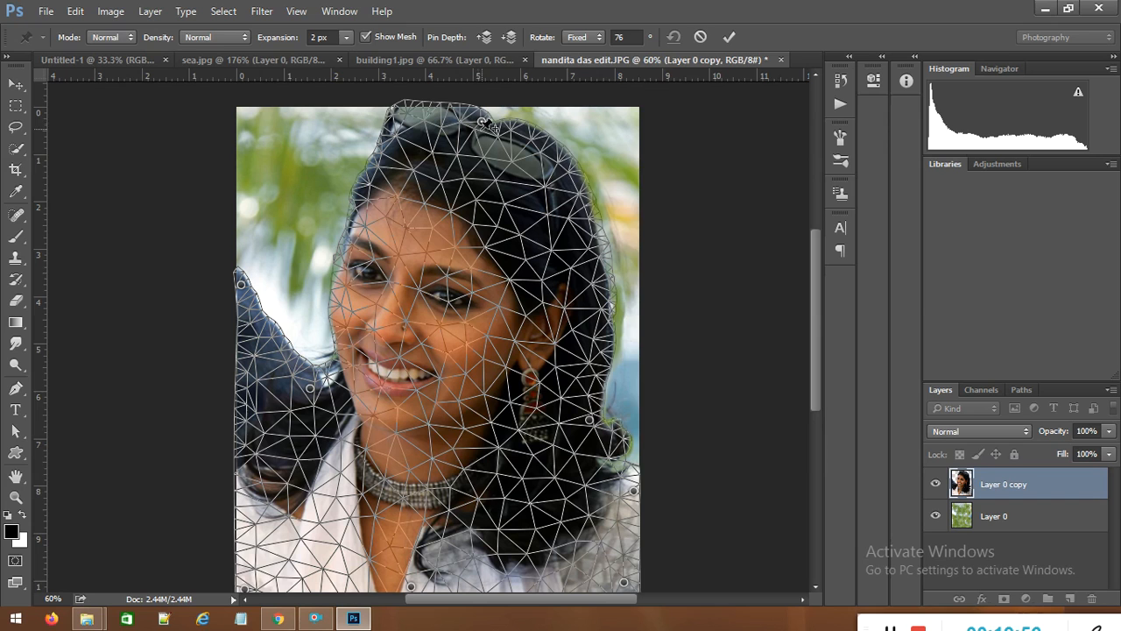
pyautogui.moveTo(484, 124); pyautogui.dragTo(457, 113)
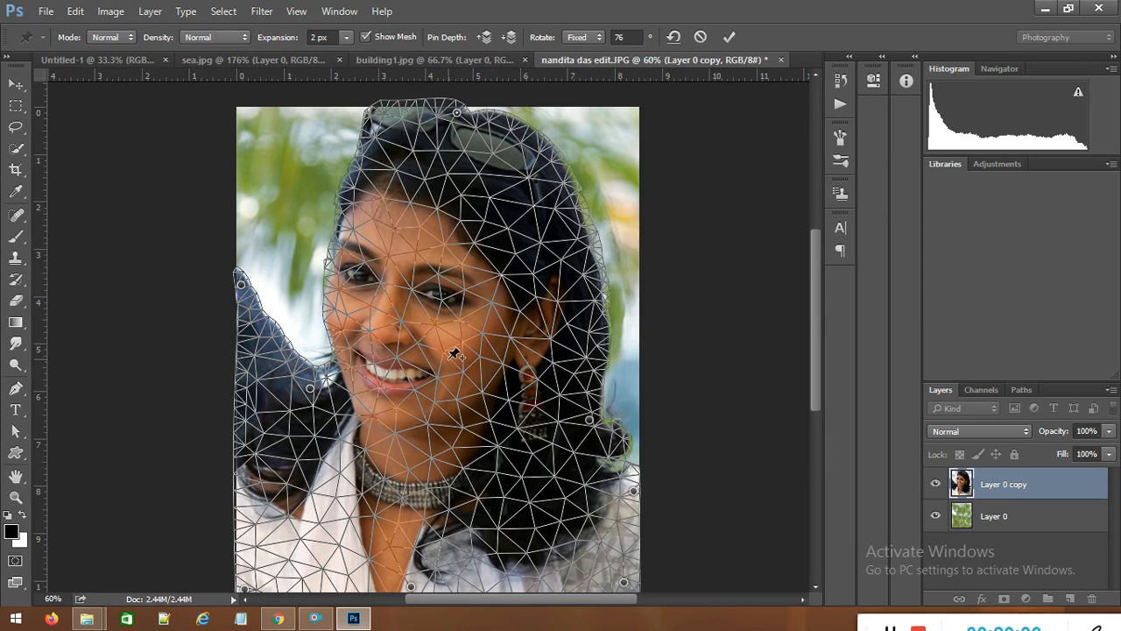
pyautogui.click(730, 38)
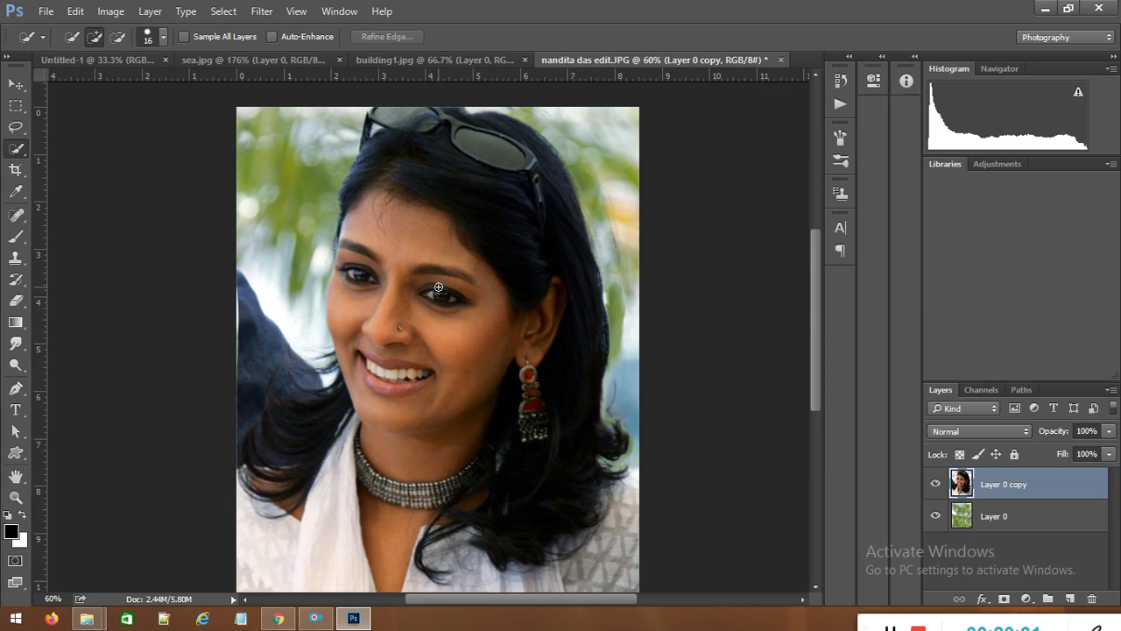
pyautogui.hotkey('ctrl', 'z')
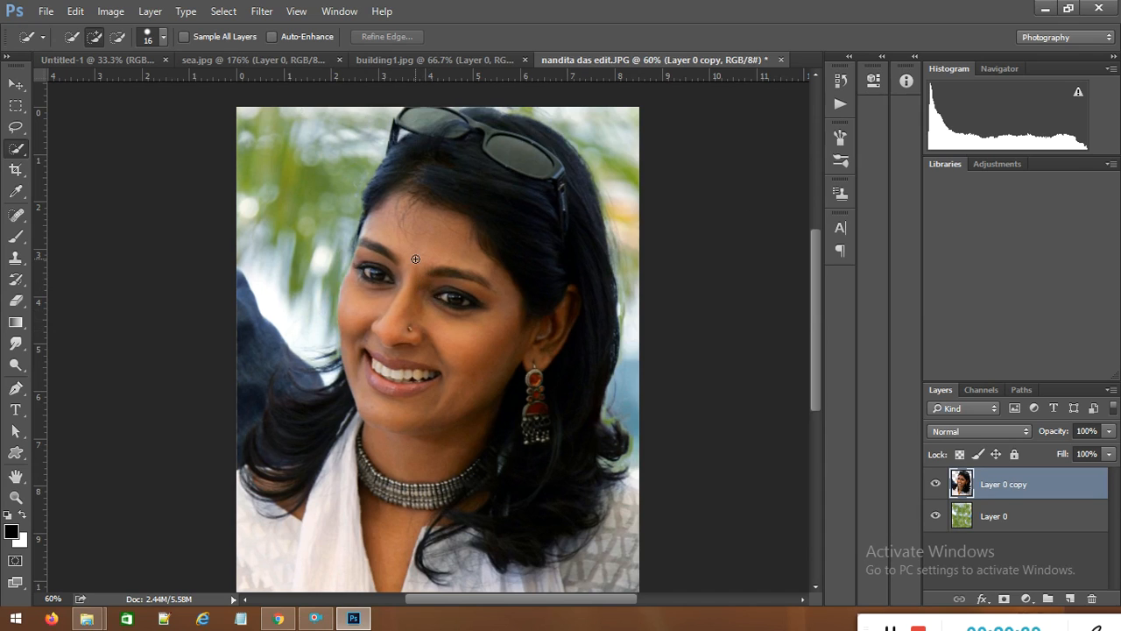
# Step: Bring up the file-opening dialog and look through the images in the photo folder
pyautogui.click(46, 10)
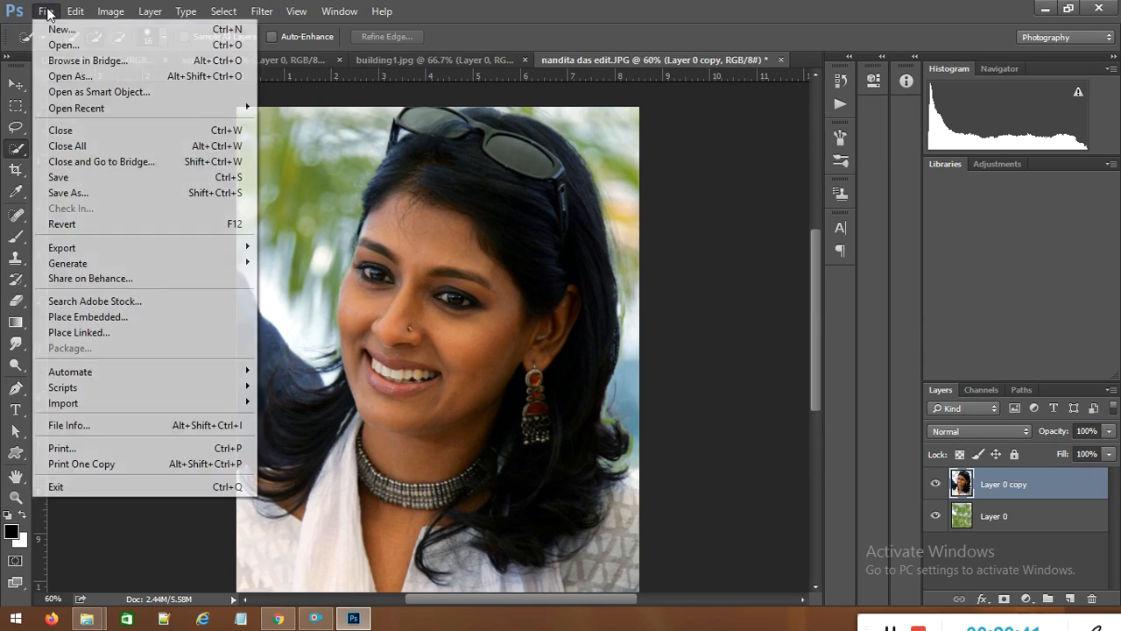
pyautogui.click(63, 46)
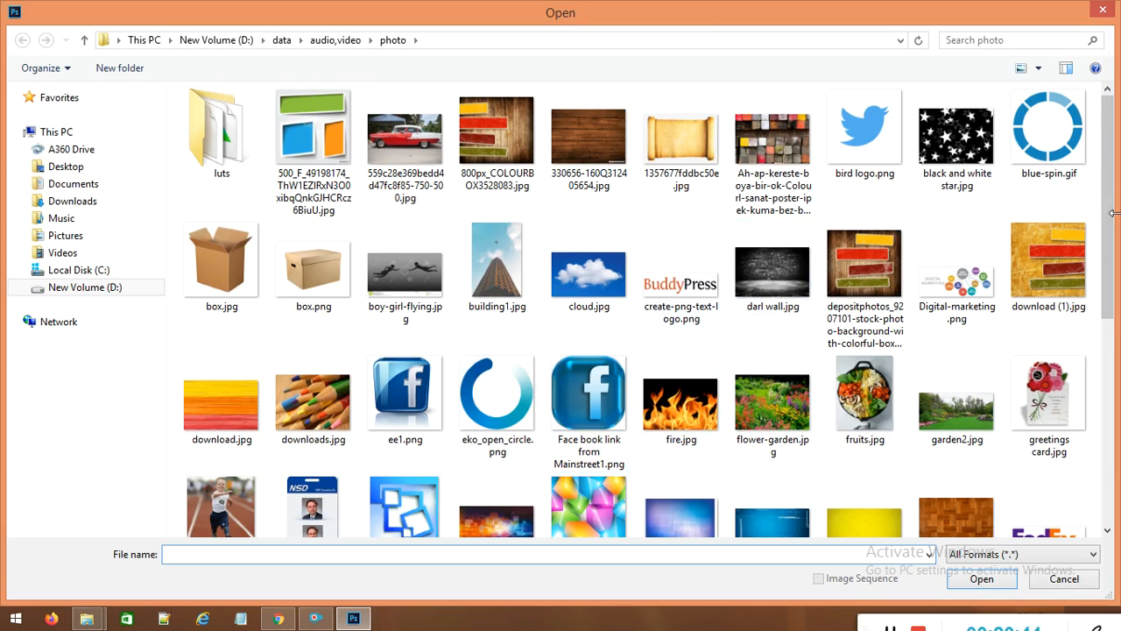
pyautogui.moveTo(1112, 219)
pyautogui.mouseDown()
pyautogui.moveTo(1120, 419)
pyautogui.moveTo(1120, 200)
pyautogui.mouseUp()
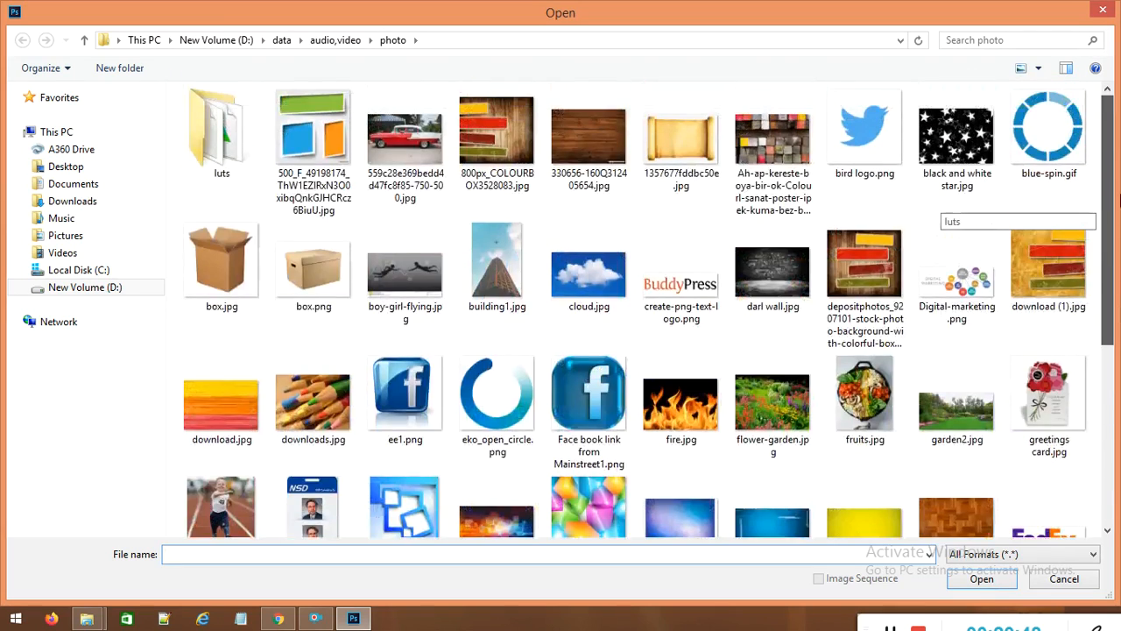
pyautogui.click(285, 617)
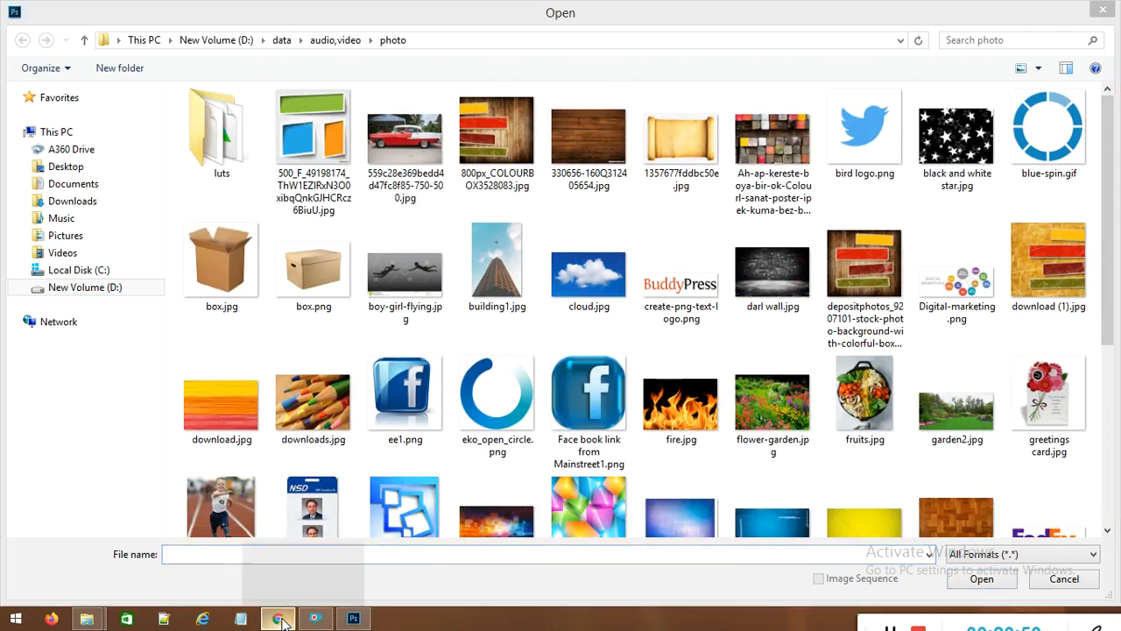
pyautogui.click(1048, 11)
pyautogui.click(291, 619)
pyautogui.click(291, 618)
pyautogui.click(282, 620)
pyautogui.click(282, 620)
pyautogui.click(287, 616)
pyautogui.click(1049, 11)
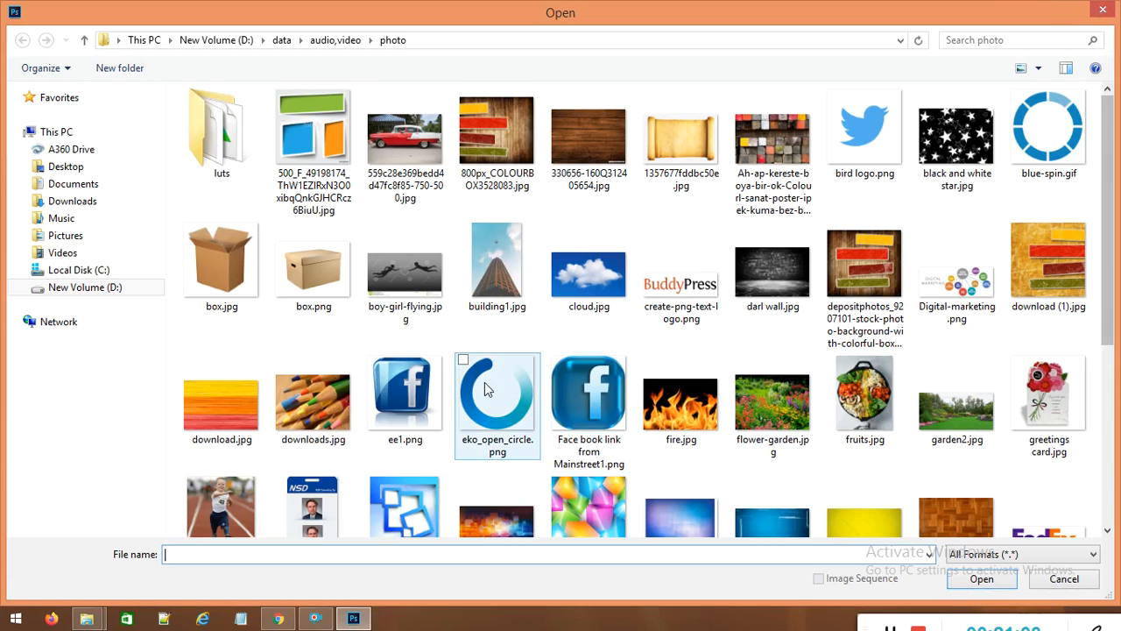
pyautogui.moveTo(1108, 221); pyautogui.dragTo(1110, 396)
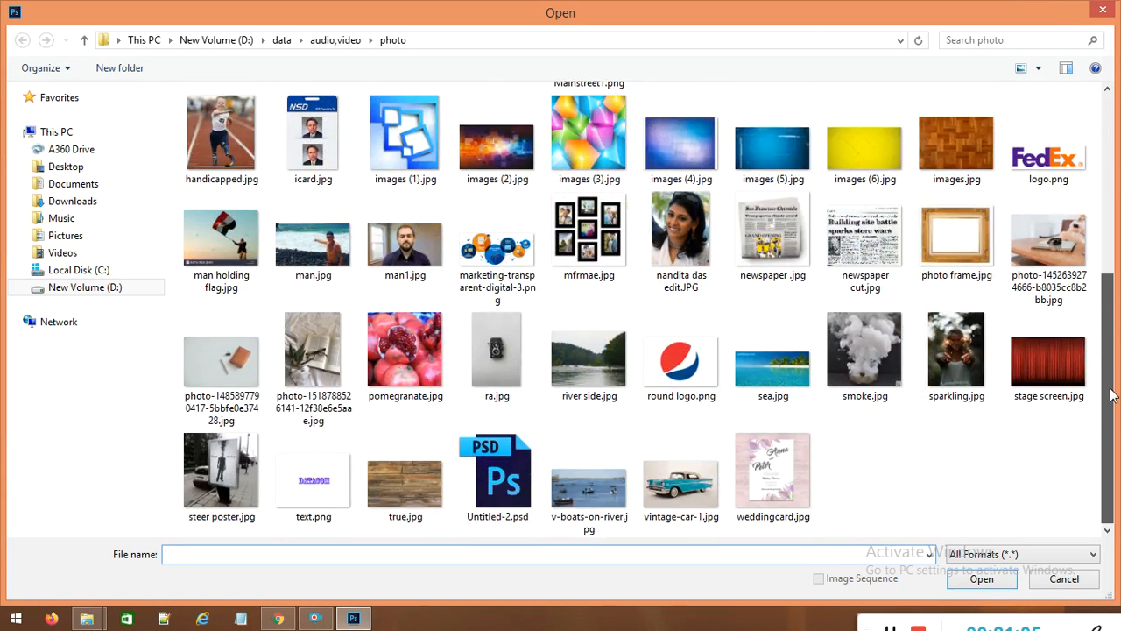
pyautogui.doubleClick(235, 380)
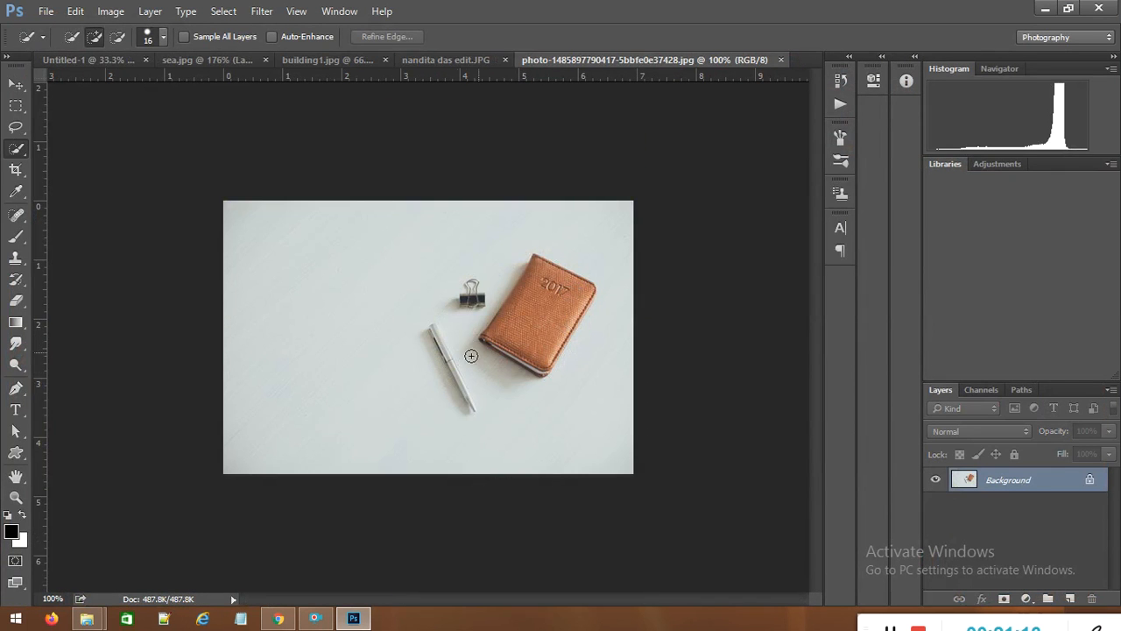
# Step: Open eko_open_circle.png from the photo folder
pyautogui.click(46, 11)
pyautogui.click(62, 44)
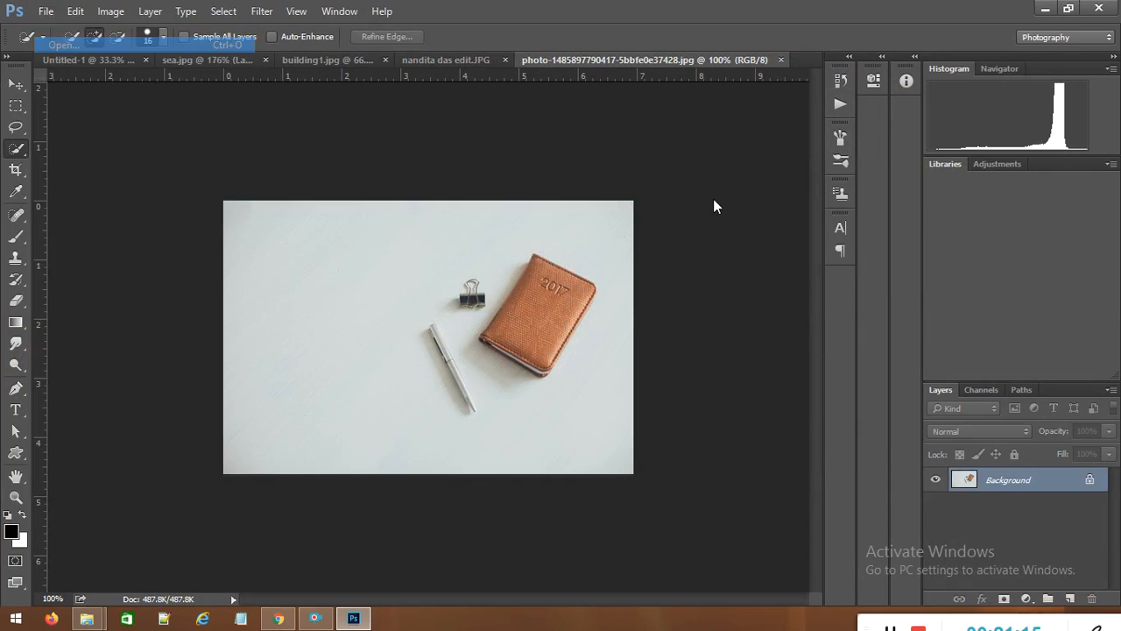
pyautogui.moveTo(1108, 199); pyautogui.dragTo(1119, 376)
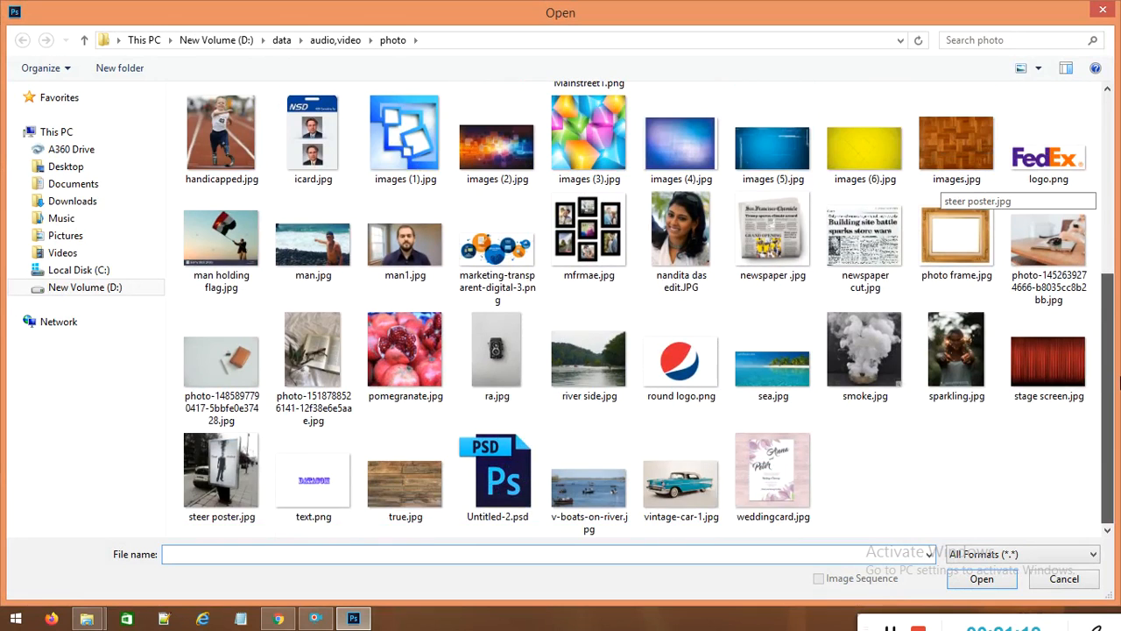
pyautogui.scroll(5, 906, 216)
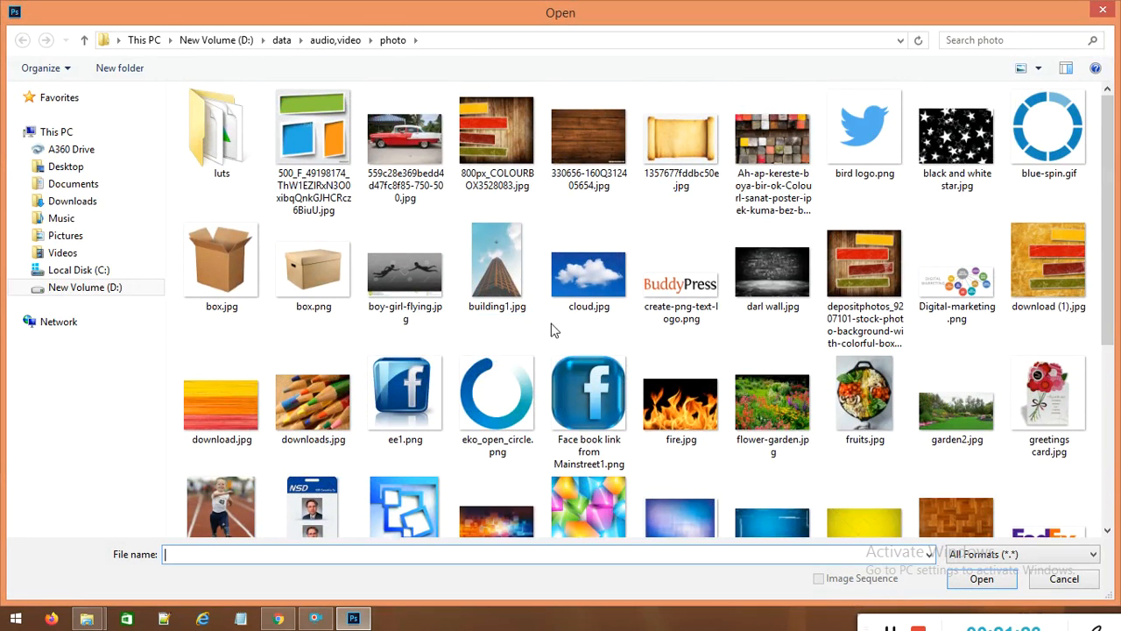
pyautogui.doubleClick(503, 404)
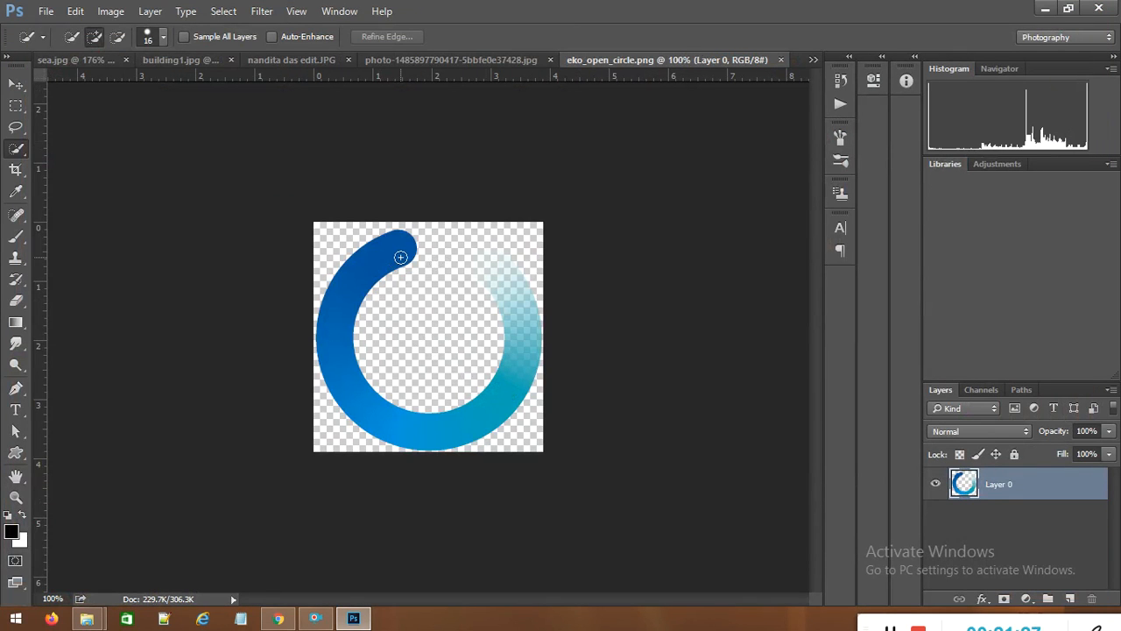
# Step: Load the pixels of Layer 0 as a selection, add an empty layer above it, and clear the selection
pyautogui.rightClick(964, 491)
pyautogui.click(935, 150)
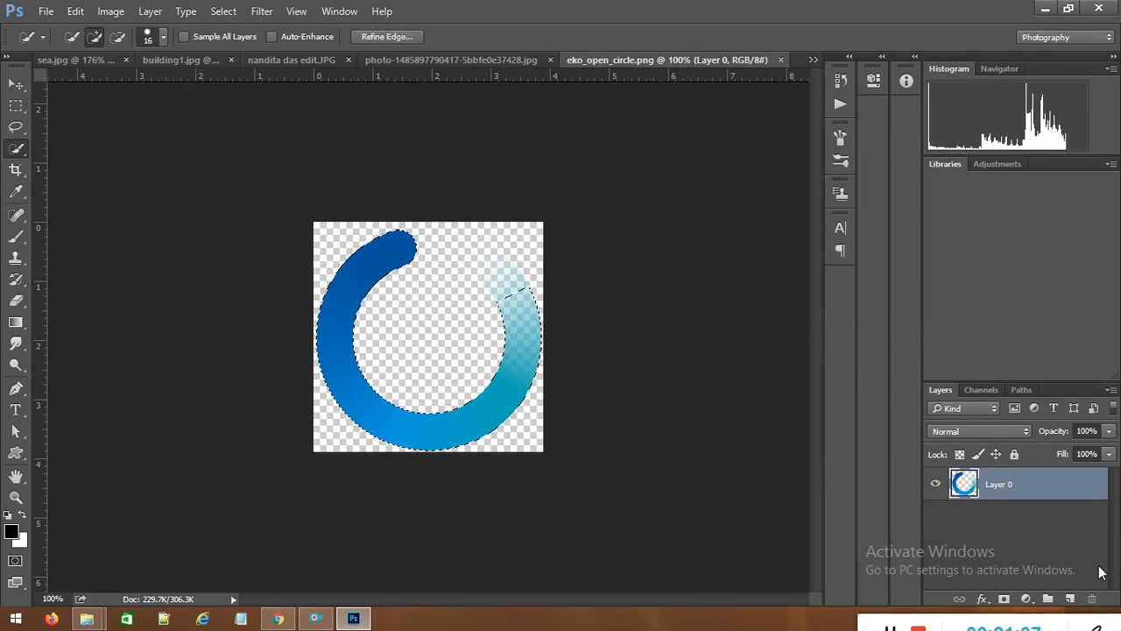
pyautogui.click(1069, 599)
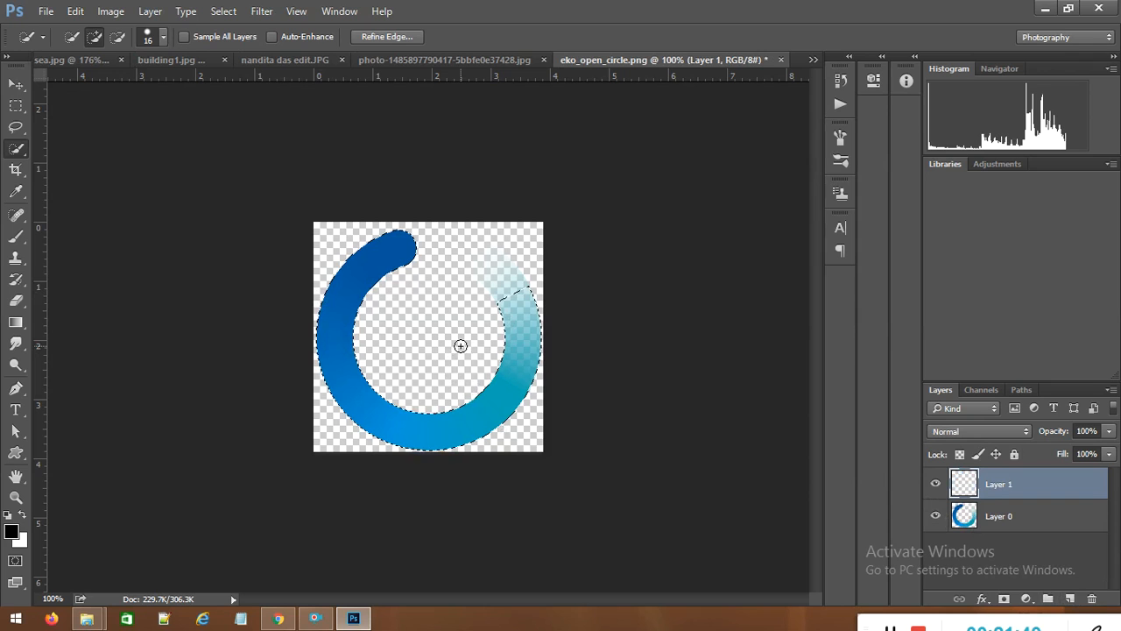
pyautogui.hotkey('ctrl', 'd')
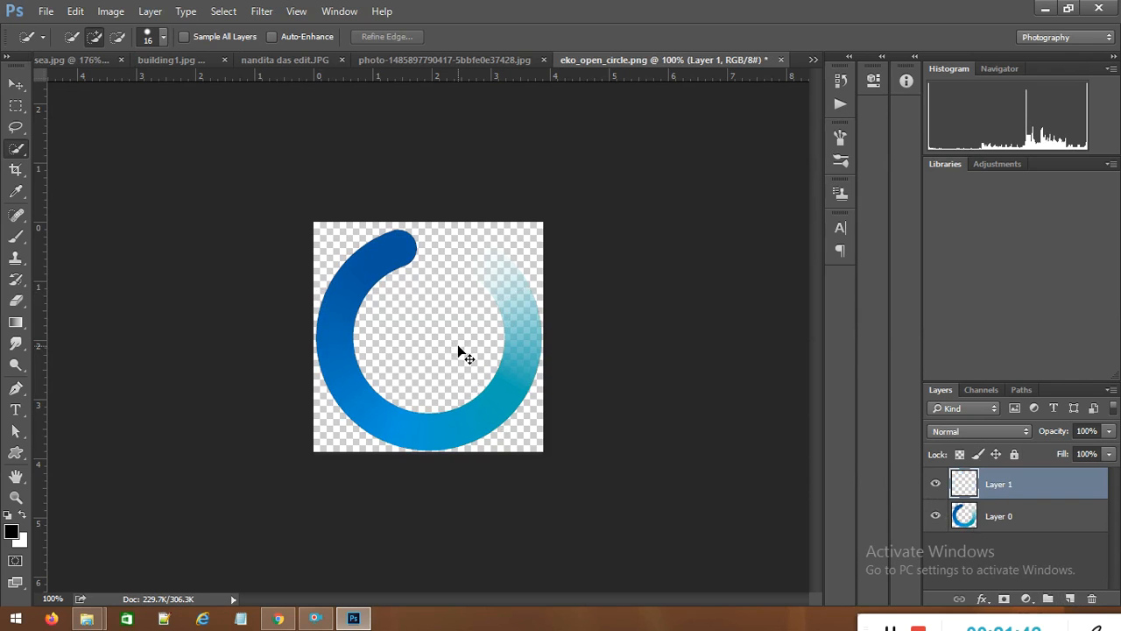
# Step: Try to start Puppet Warp on the empty Layer 1
pyautogui.click(76, 11)
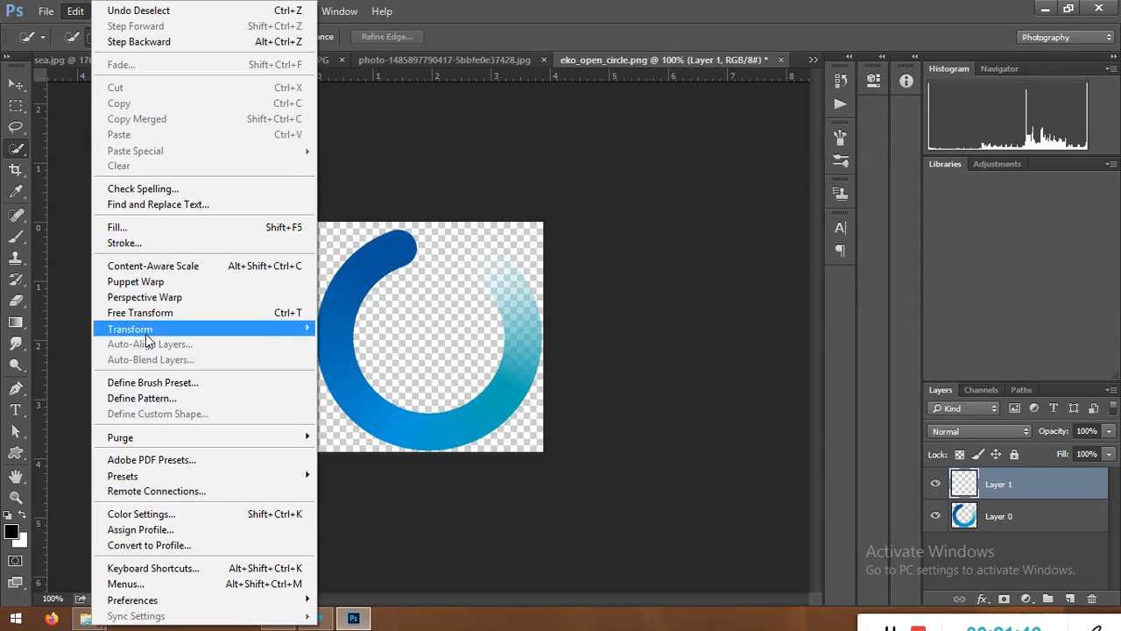
pyautogui.click(166, 282)
pyautogui.click(574, 249)
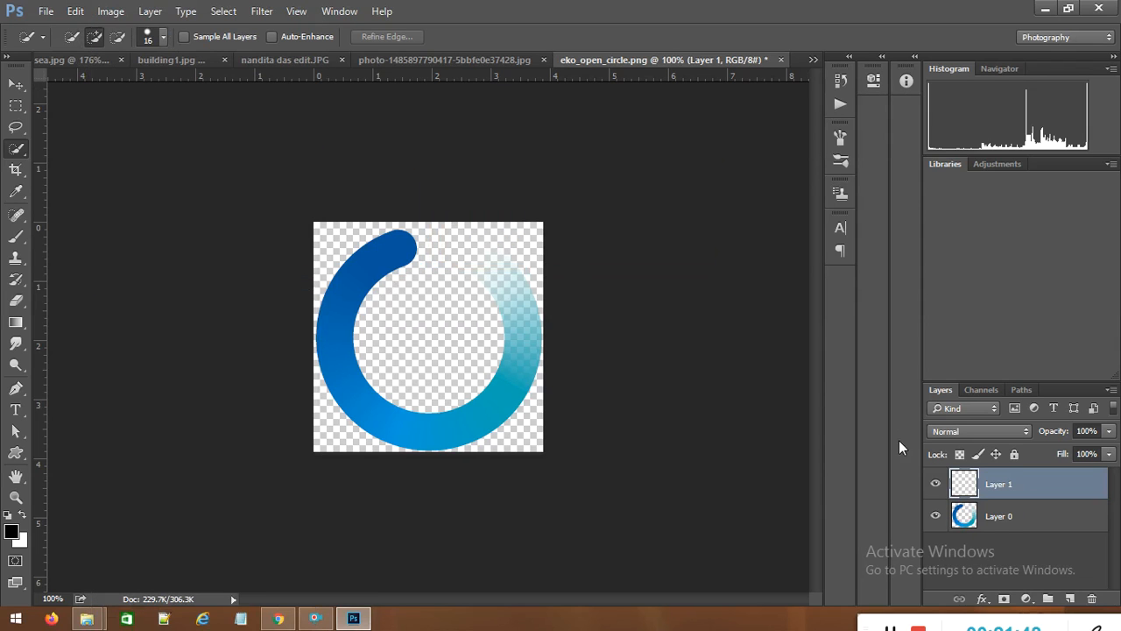
# Step: Start Puppet Warp on Layer 0 and pin the ring at its dark end, lower blue side, bottom and teal side
pyautogui.click(977, 515)
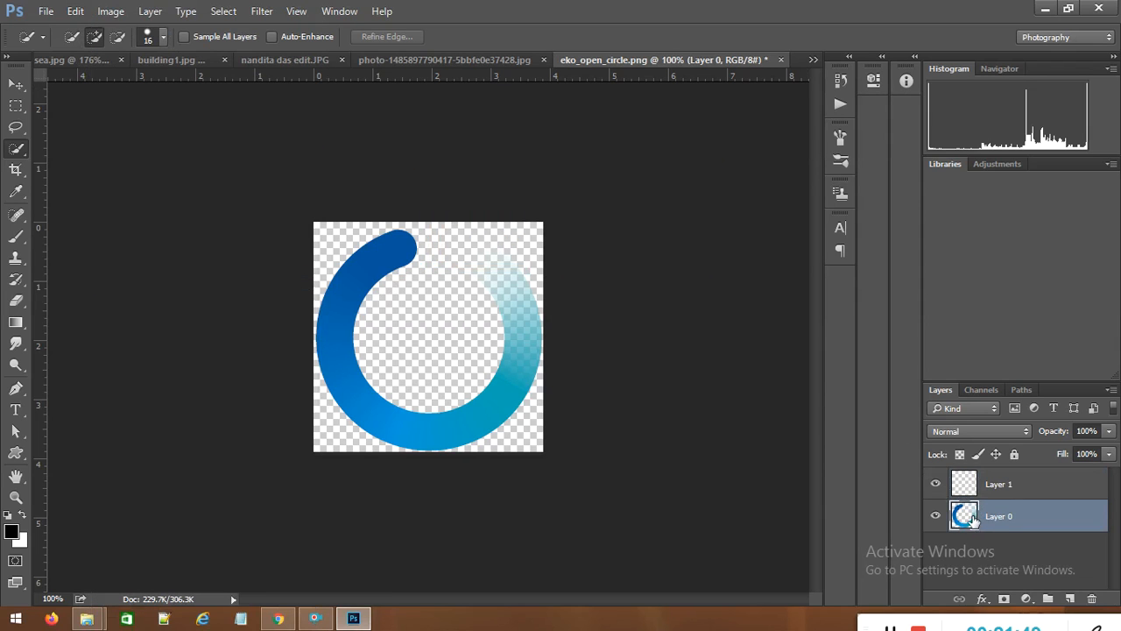
pyautogui.click(75, 10)
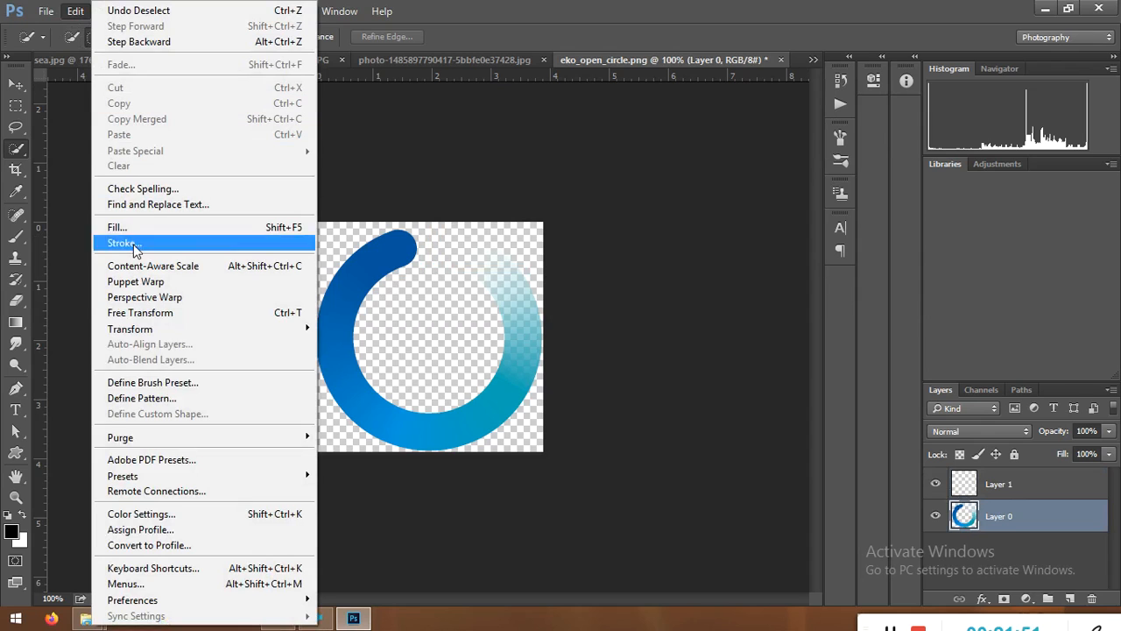
pyautogui.click(180, 281)
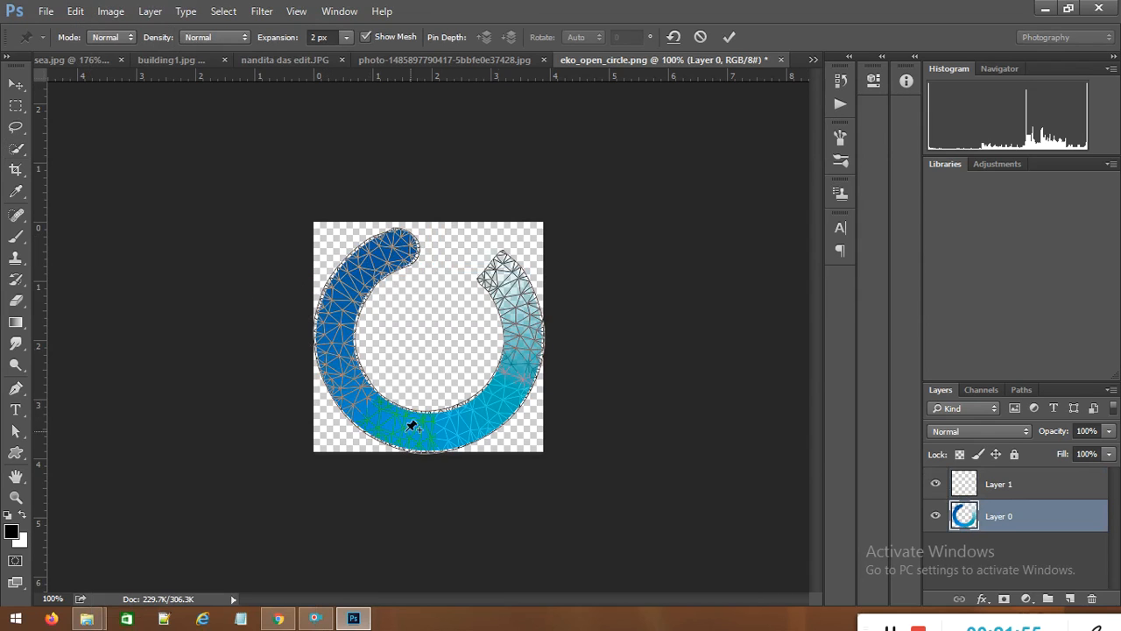
pyautogui.click(401, 243)
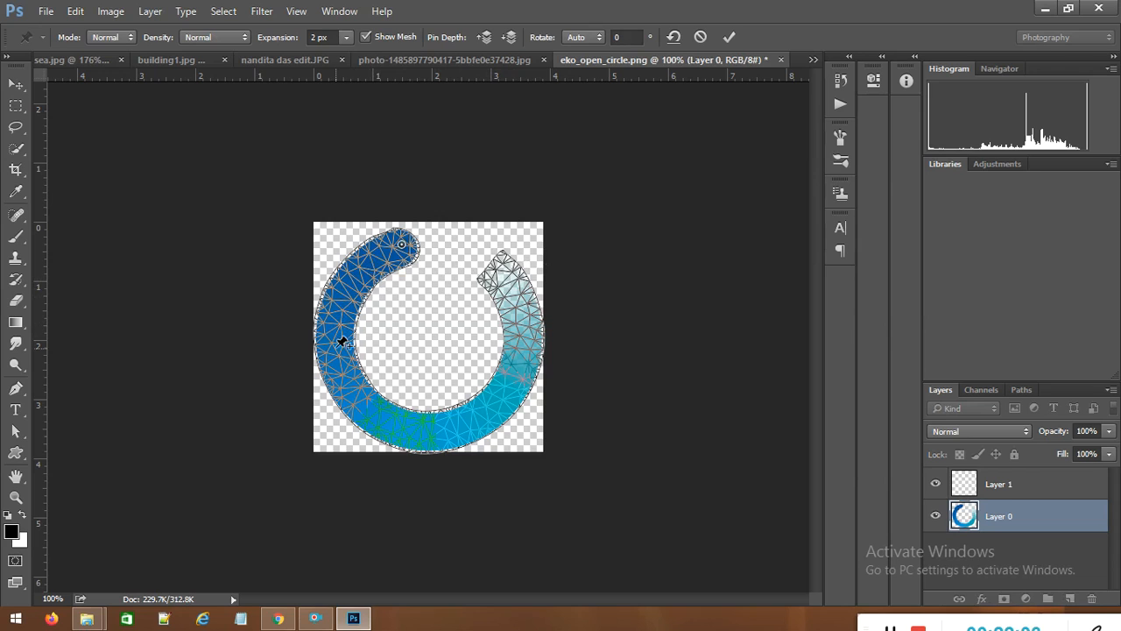
pyautogui.click(347, 387)
pyautogui.click(461, 428)
pyautogui.click(518, 366)
# Step: Pull the pale end inward with a new pin, shift the blue side's pin slightly upward, and stretch the dark end over the pale end
pyautogui.moveTo(497, 280); pyautogui.dragTo(445, 304)
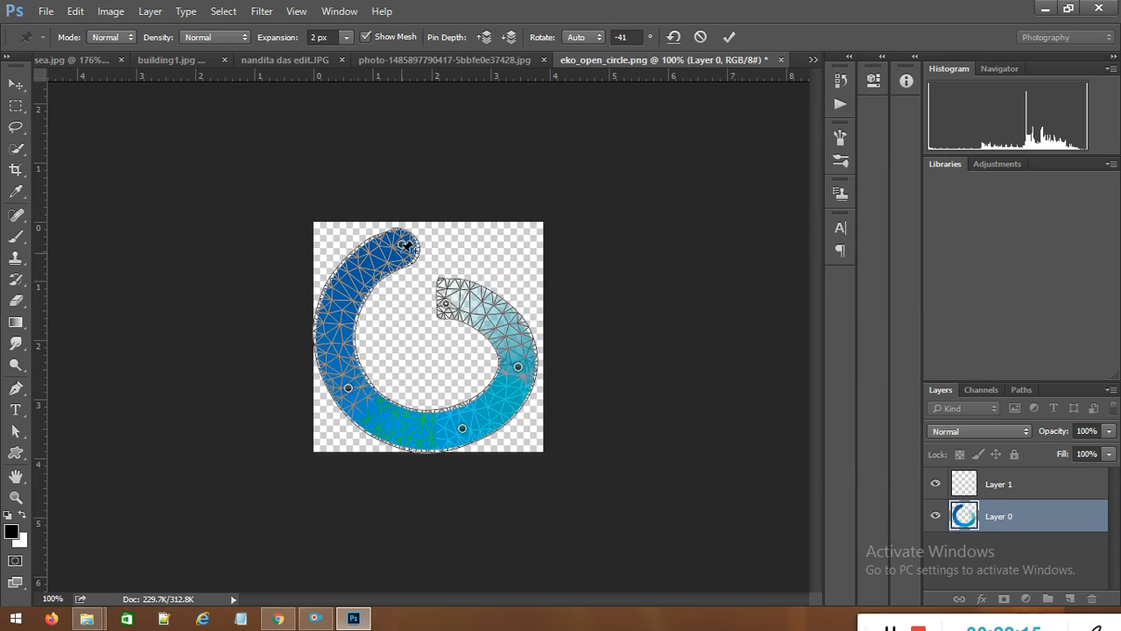
pyautogui.moveTo(402, 245); pyautogui.dragTo(406, 359)
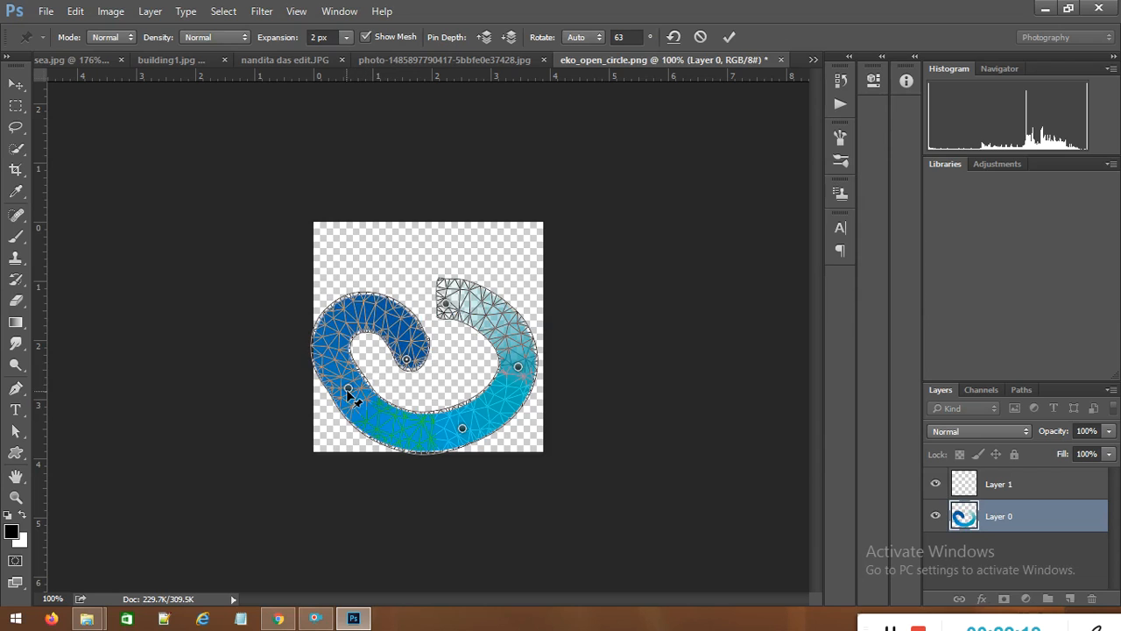
pyautogui.moveTo(354, 391); pyautogui.dragTo(333, 360)
pyautogui.moveTo(410, 362); pyautogui.dragTo(455, 254)
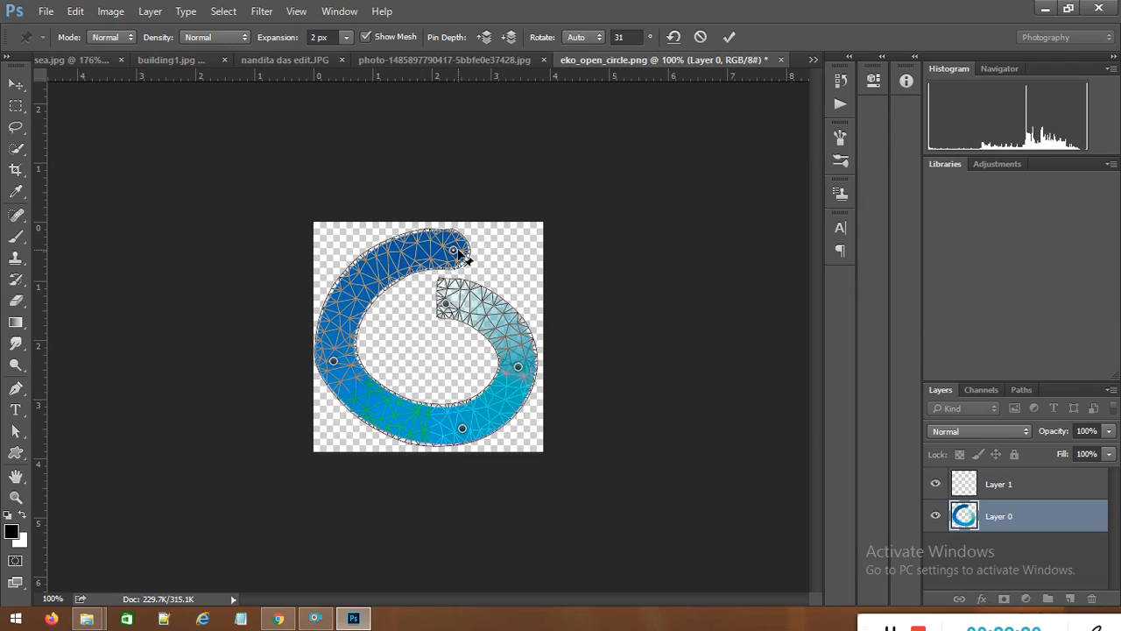